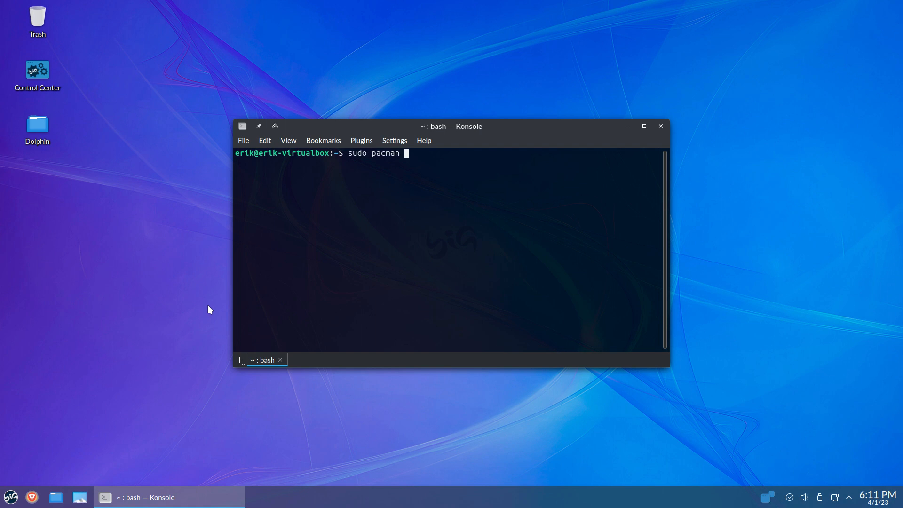
# - Run a full system upgrade with sudo pacman -Syyu, entering the sudo password
pyautogui.press('Return')
pyautogui.write('****')
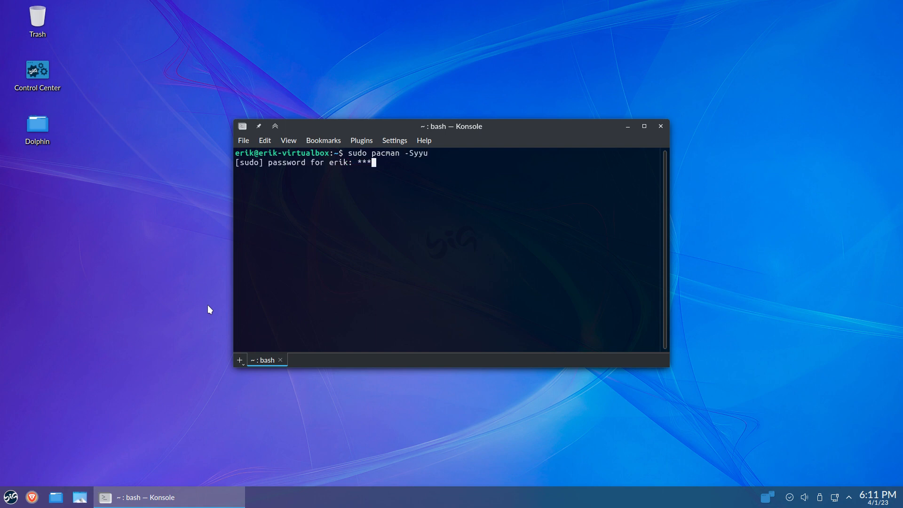
pyautogui.press('Return')
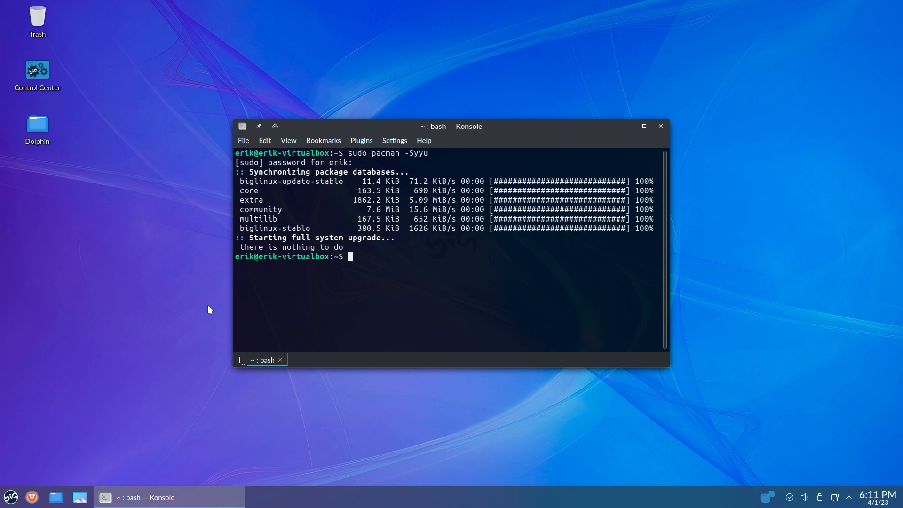
# - Run yay to check for AUR package updates
pyautogui.write('yay')
pyautogui.press('Return')
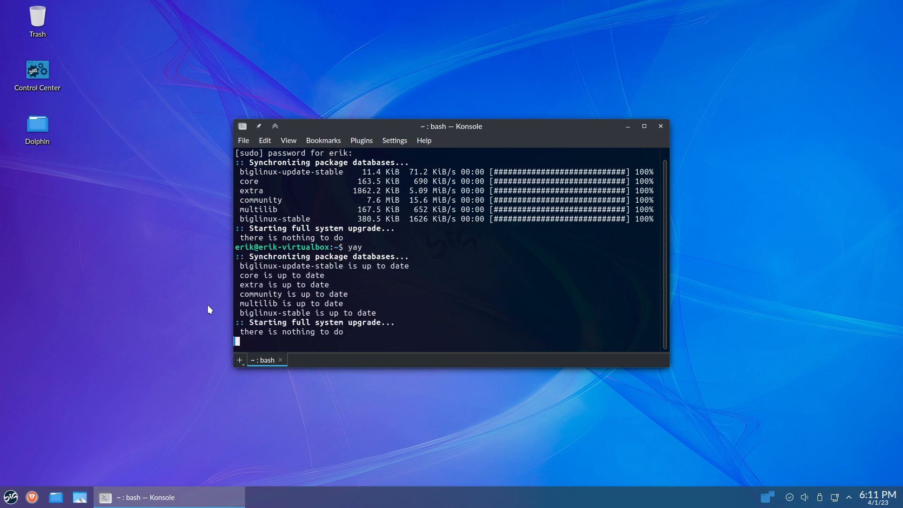
# - Search with yay for archlinux tweak and choose package 1, archlinux-tweak-tool-git, to install
pyautogui.write('yay ')
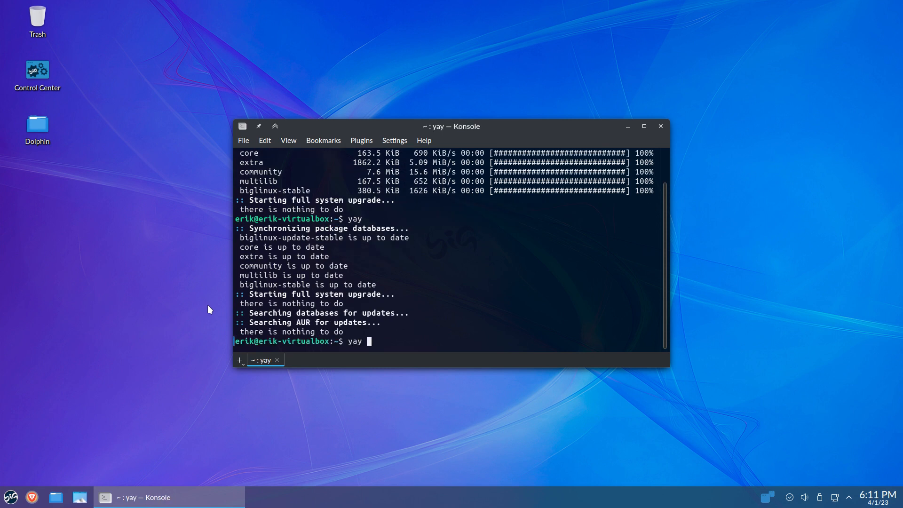
pyautogui.write('archlinux t')
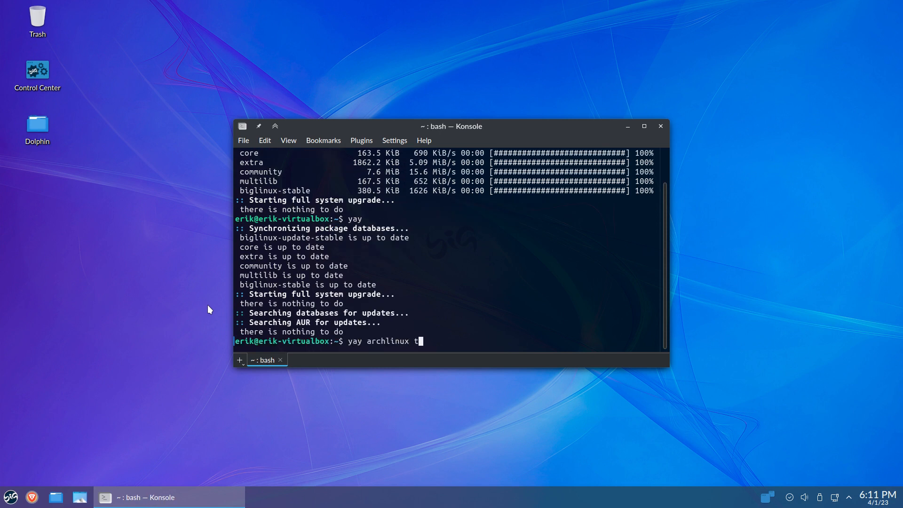
pyautogui.write('weak')
pyautogui.press('Return')
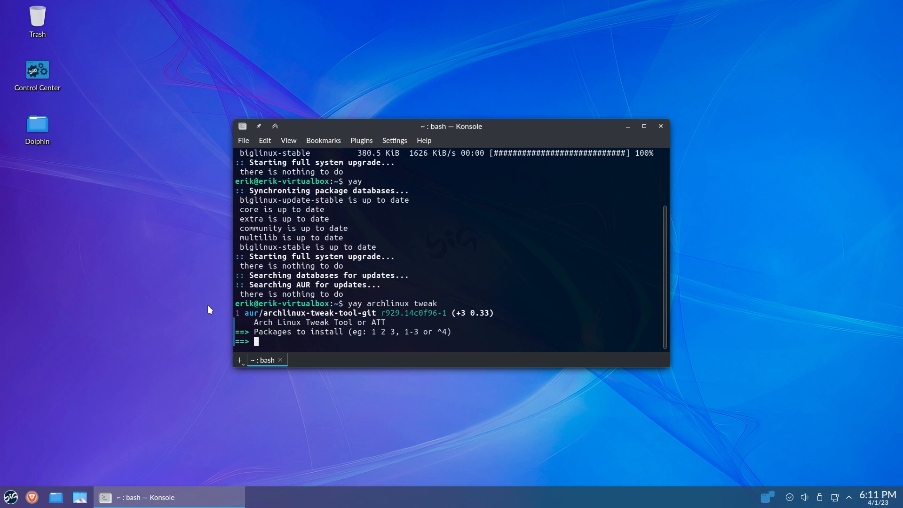
pyautogui.write('1')
pyautogui.press('Return')
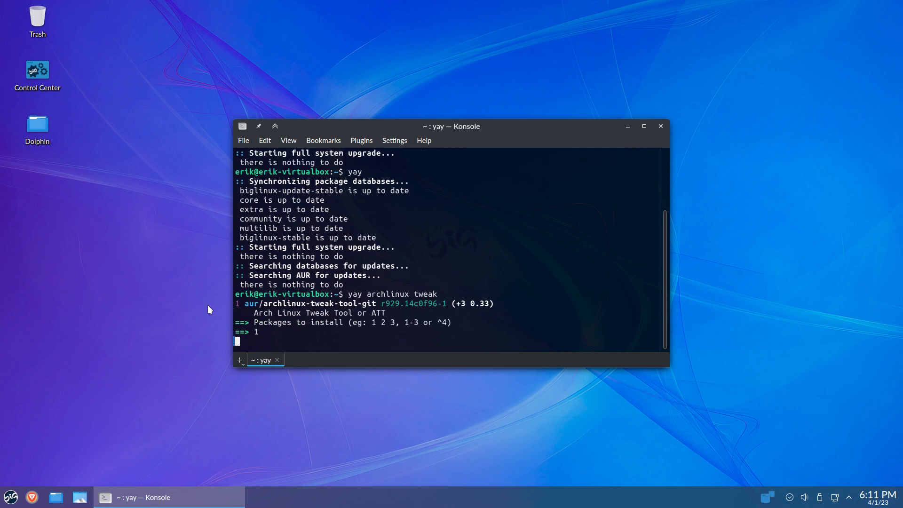
# - Answer yes to removing make dependencies, skip the diffs and proceed with the installation
pyautogui.write('y')
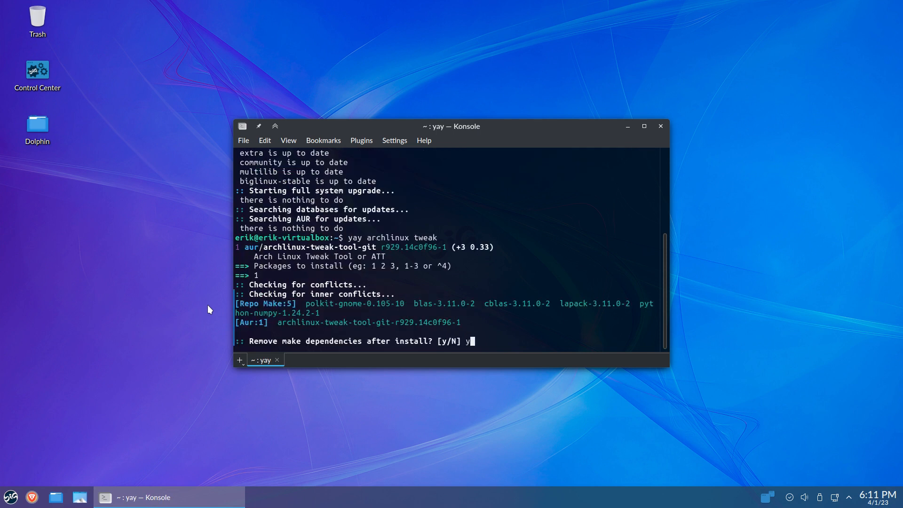
pyautogui.press('Return')
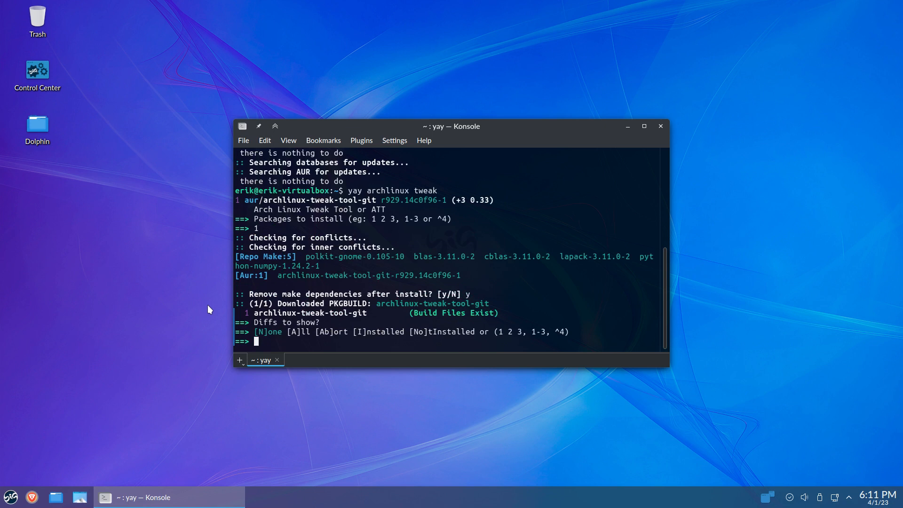
pyautogui.press('Return')
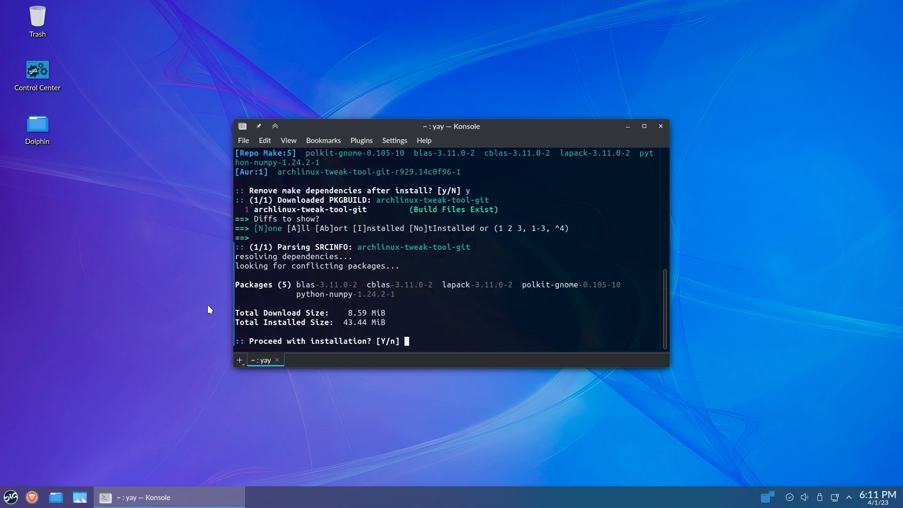
pyautogui.press('Return')
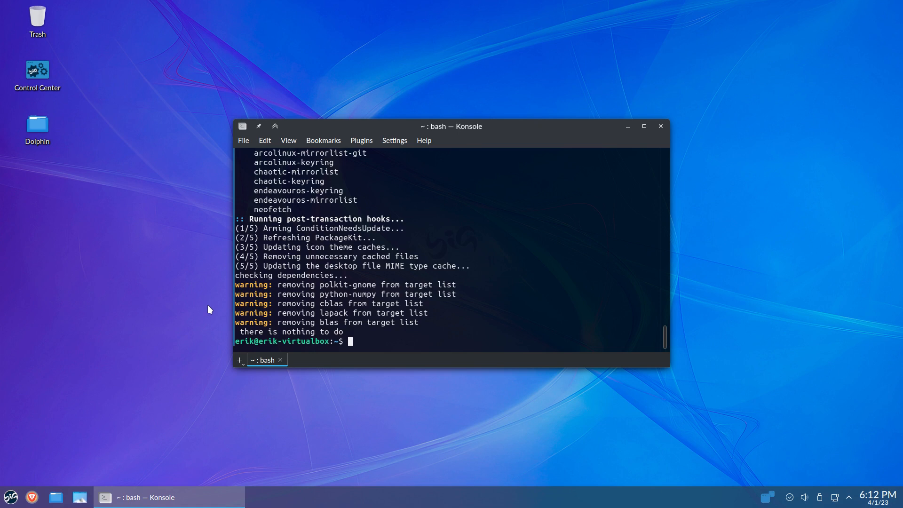
# - Launch att from the terminal and enter the account password in the authentication dialog
pyautogui.write('att')
pyautogui.press('Return')
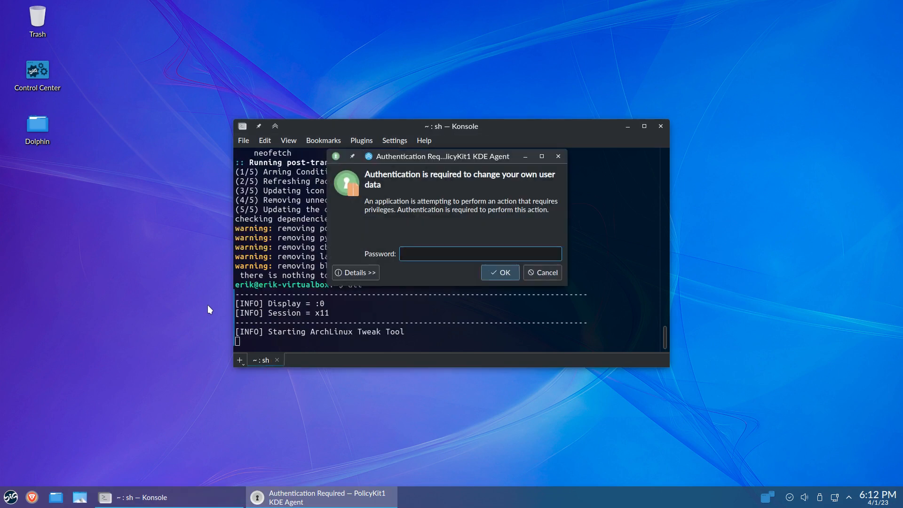
pyautogui.write('*****')
pyautogui.press('Return')
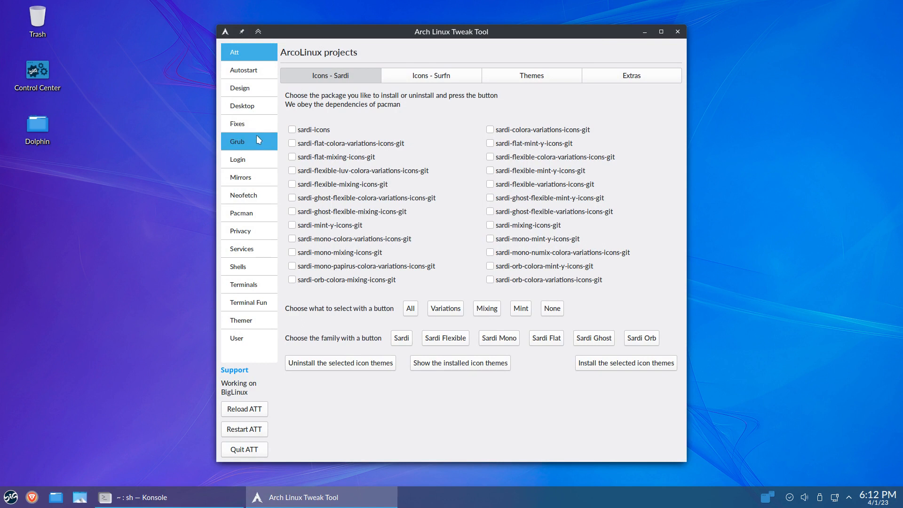
# - Enable the ArcoLinux repo on the Pacman page by installing its keys and mirrors with auto reboot
pyautogui.click(257, 217)
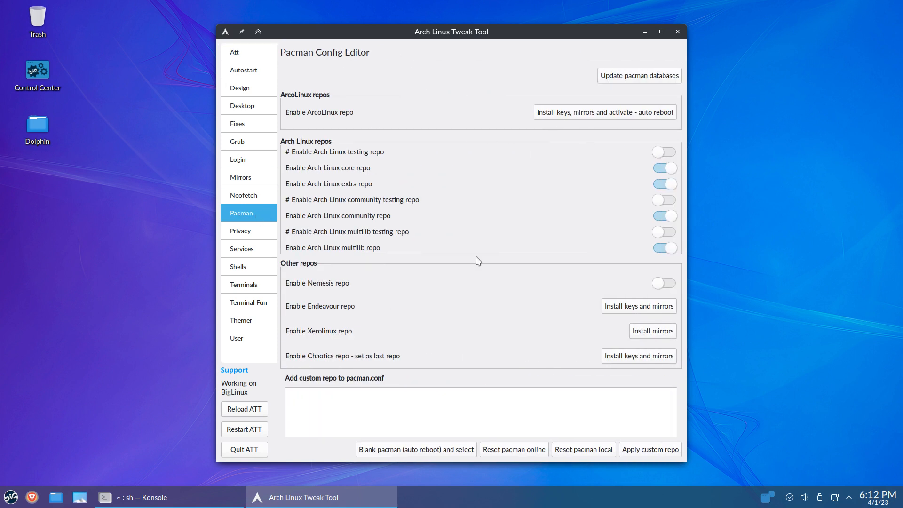
pyautogui.click(574, 114)
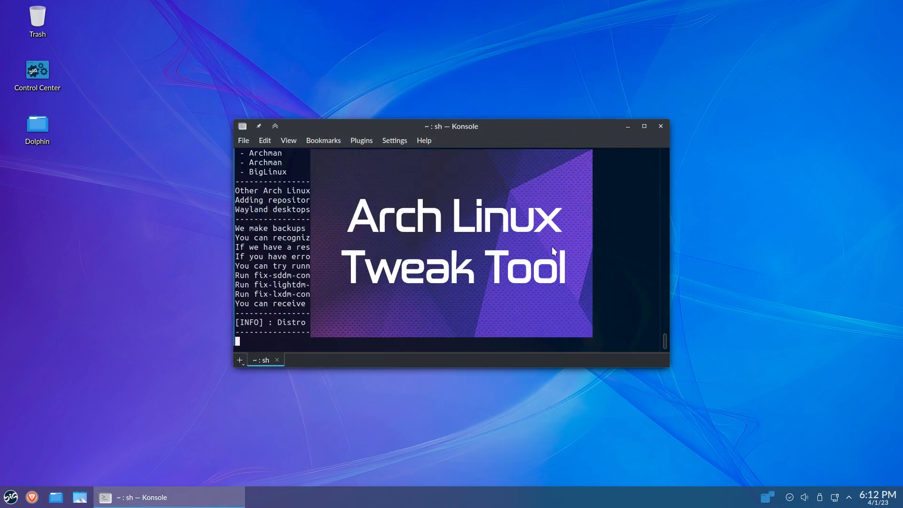
# - Arrange the terminal on the left and the Arch Linux Tweak Tool window on the right
pyautogui.moveTo(412, 128); pyautogui.dragTo(183, 149)
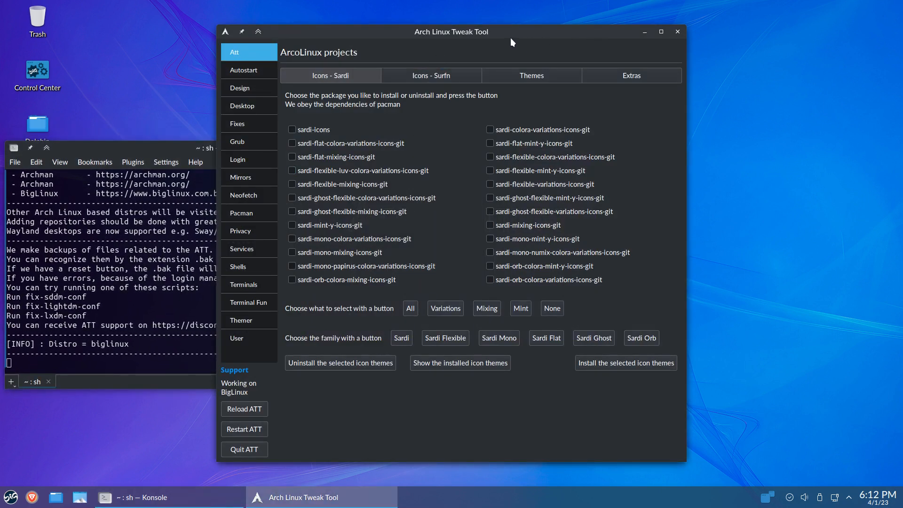
pyautogui.moveTo(512, 42); pyautogui.dragTo(683, 50)
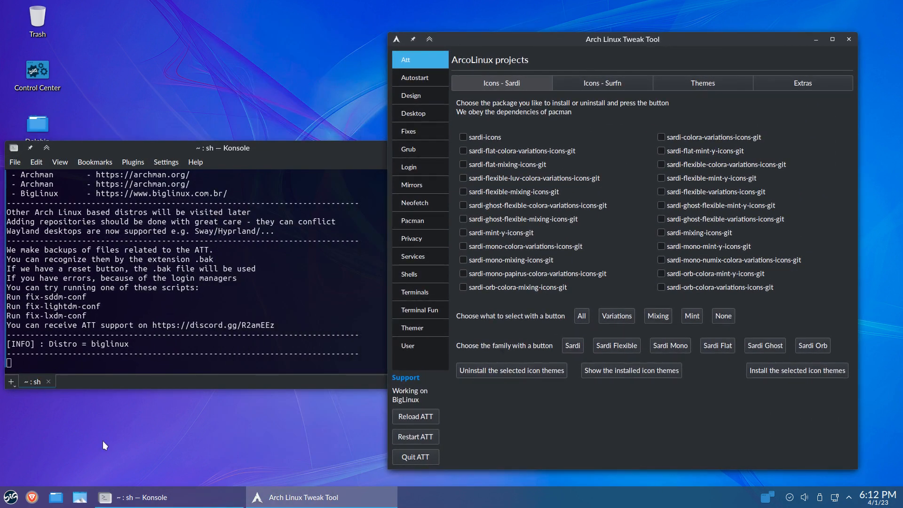
pyautogui.click(12, 498)
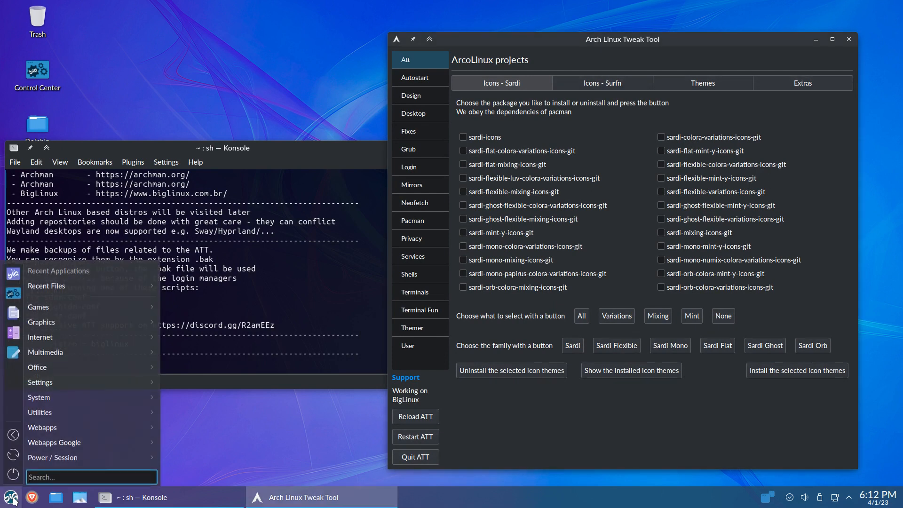
pyautogui.click(12, 498)
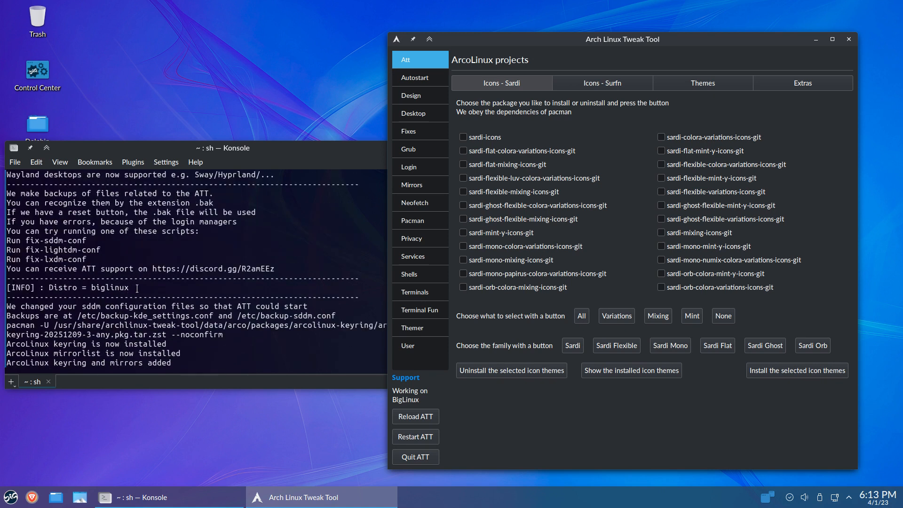
# - Review the tweak tool's startup output in the terminal, highlighting the display and session lines
pyautogui.moveTo(129, 288); pyautogui.dragTo(37, 287)
pyautogui.scroll(15, 69, 287)
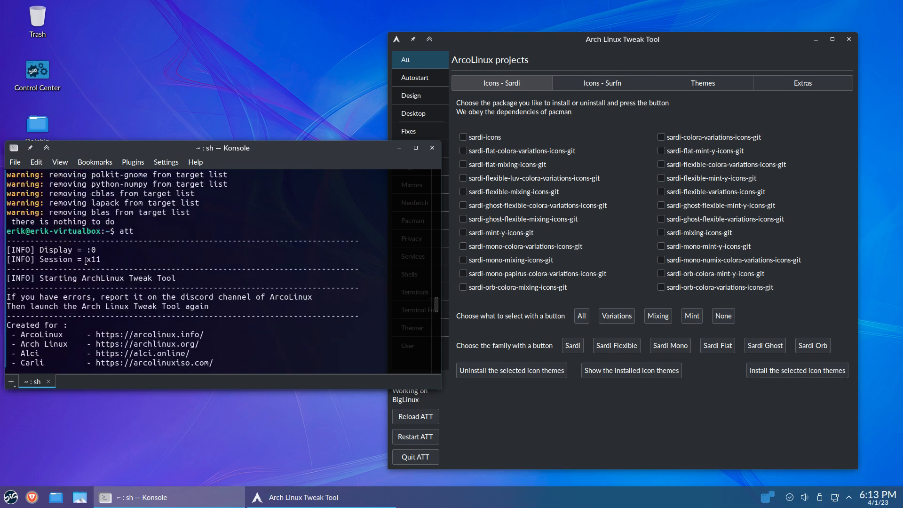
pyautogui.moveTo(86, 259); pyautogui.dragTo(35, 243)
pyautogui.click(104, 260)
pyautogui.tripleClick(109, 262)
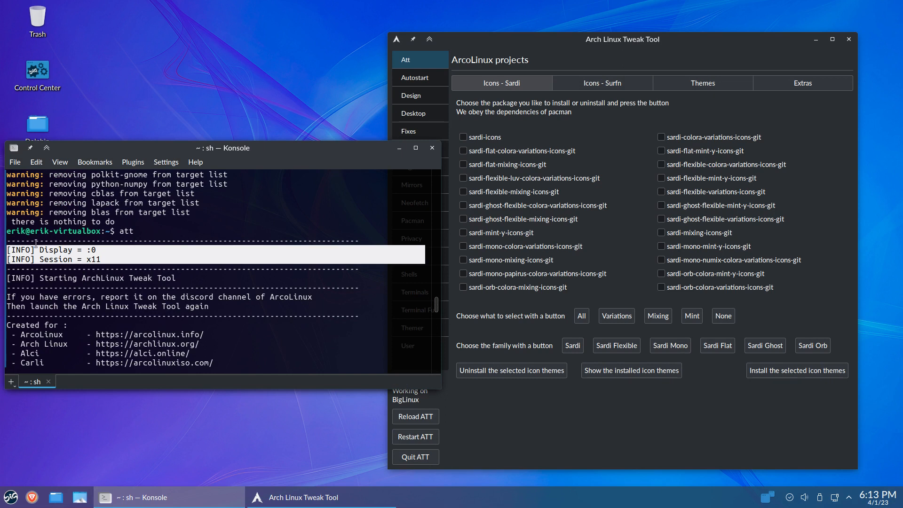
pyautogui.doubleClick(95, 259)
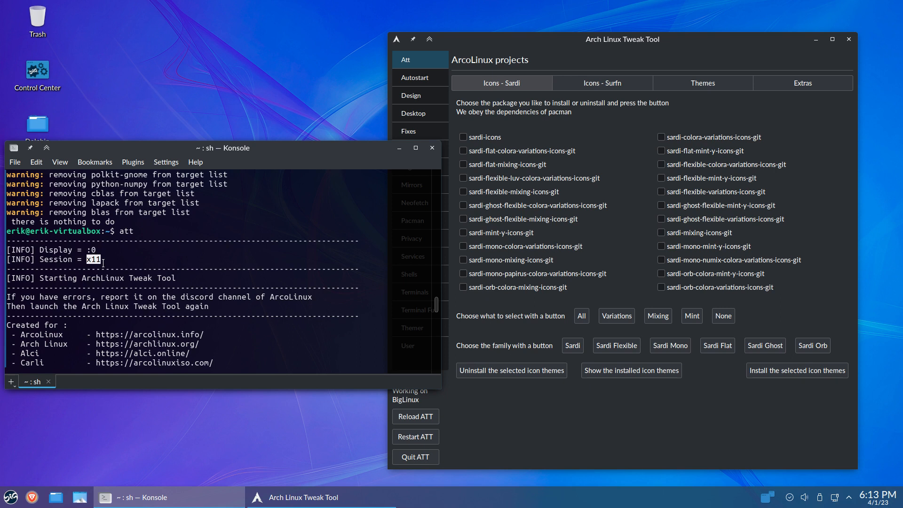
pyautogui.scroll(-5, 103, 264)
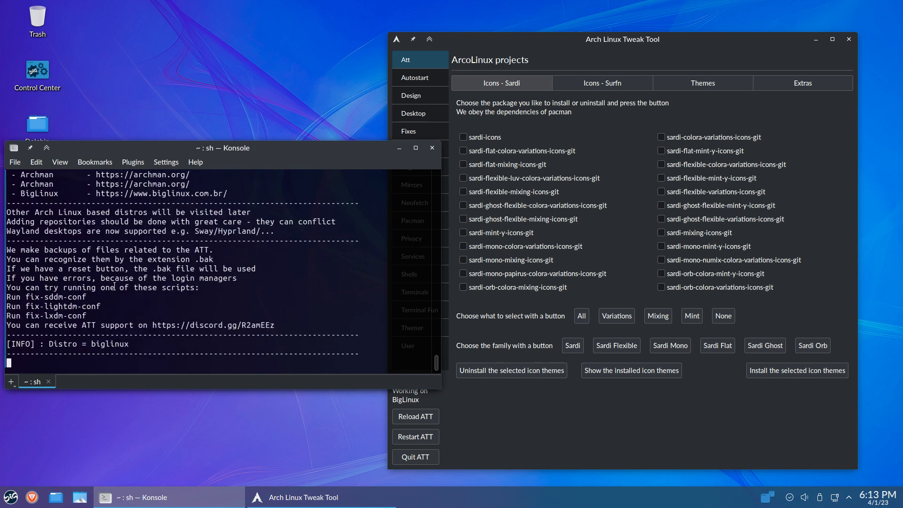
# - Browse the Icons - Surfn, Themes and Extras tabs of the ArcoLinux projects page
pyautogui.click(608, 41)
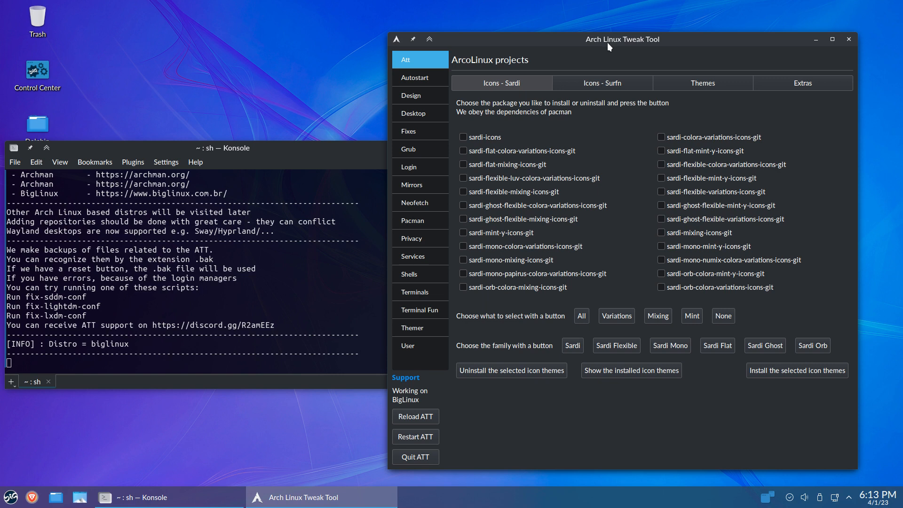
pyautogui.moveTo(607, 43); pyautogui.dragTo(572, 45)
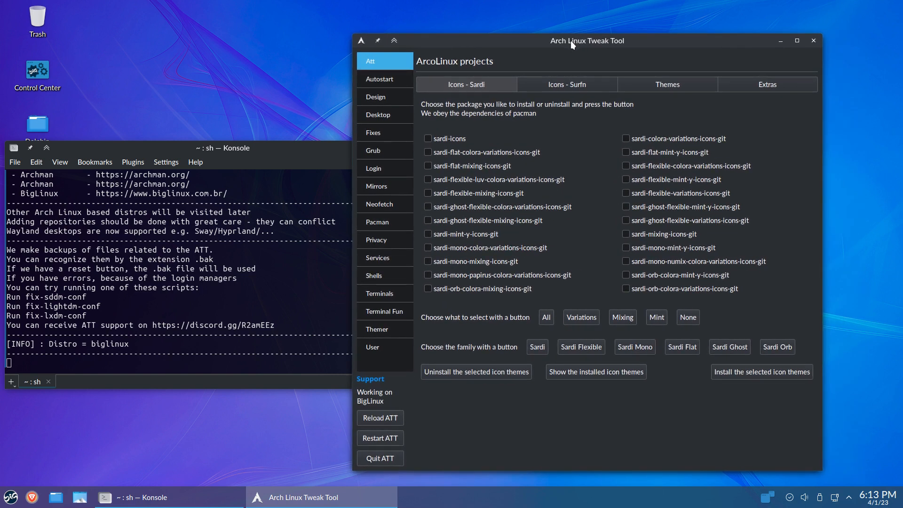
pyautogui.click(572, 84)
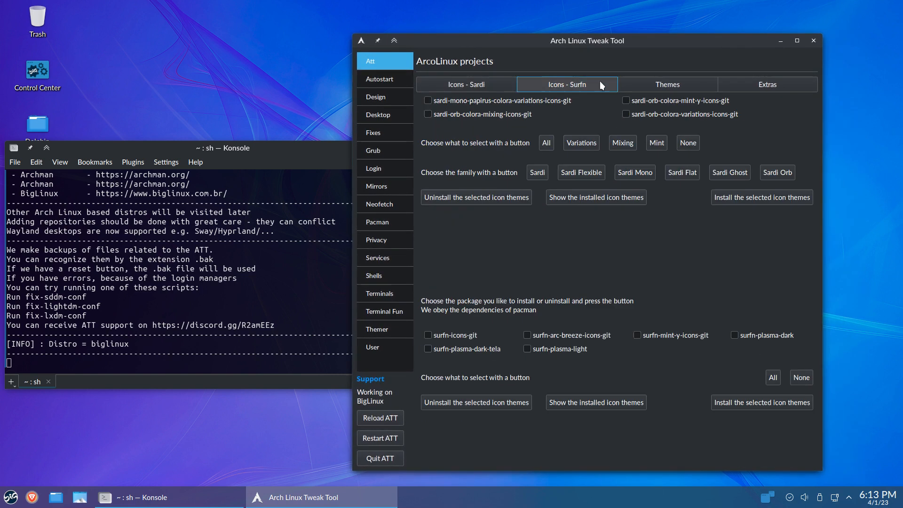
pyautogui.click(673, 82)
pyautogui.click(741, 85)
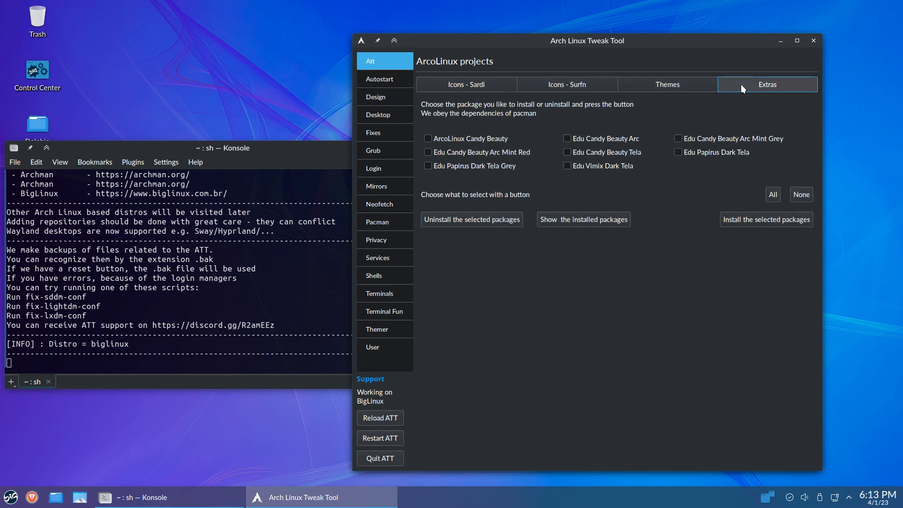
# - Remove the org.kde.latte-dock entry from the Autostart list
pyautogui.click(392, 83)
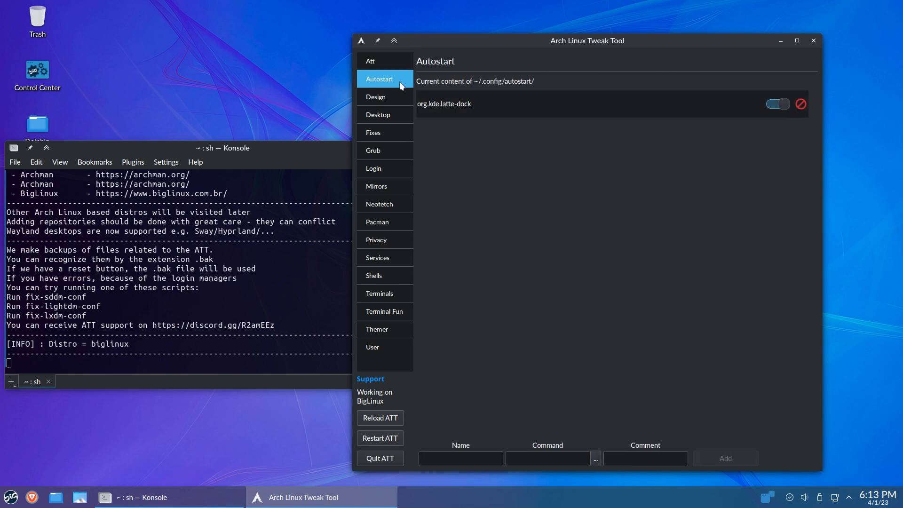
pyautogui.click(800, 104)
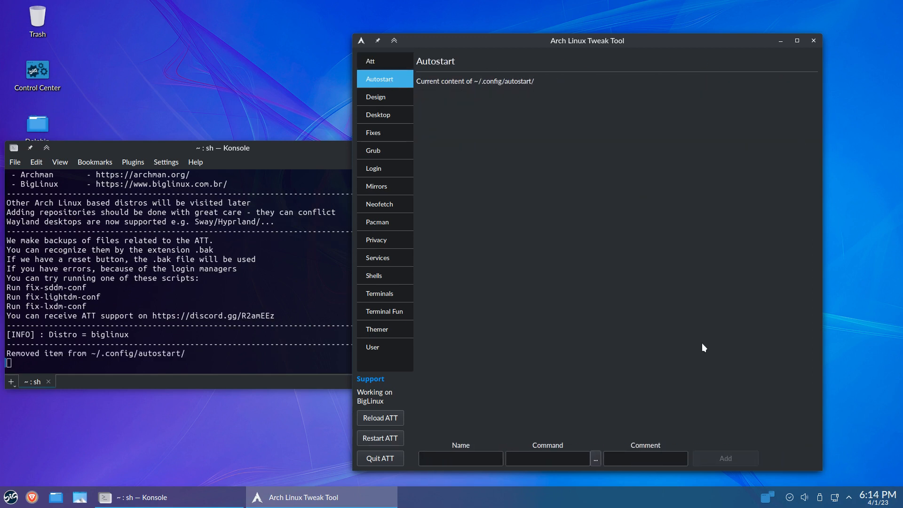
# - Browse the Themes, Icons, Cursors and Fonts tabs of the Design page
pyautogui.click(385, 110)
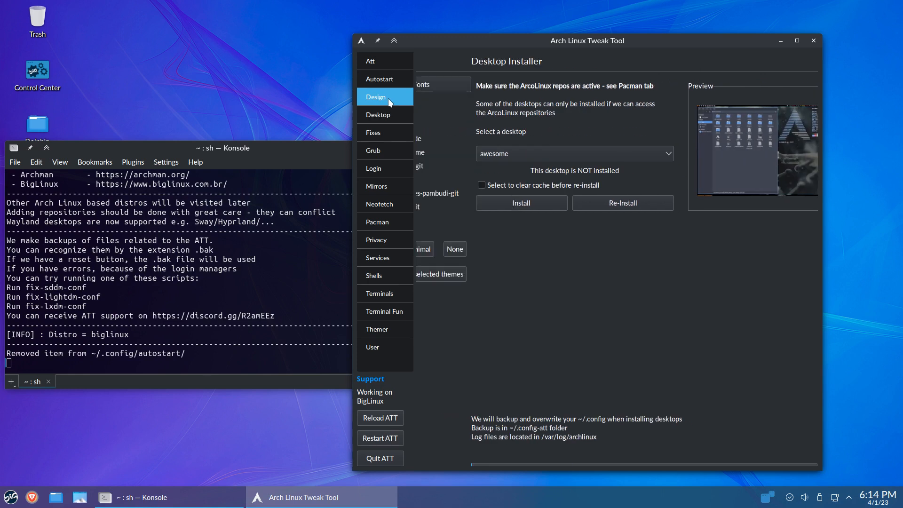
pyautogui.click(389, 99)
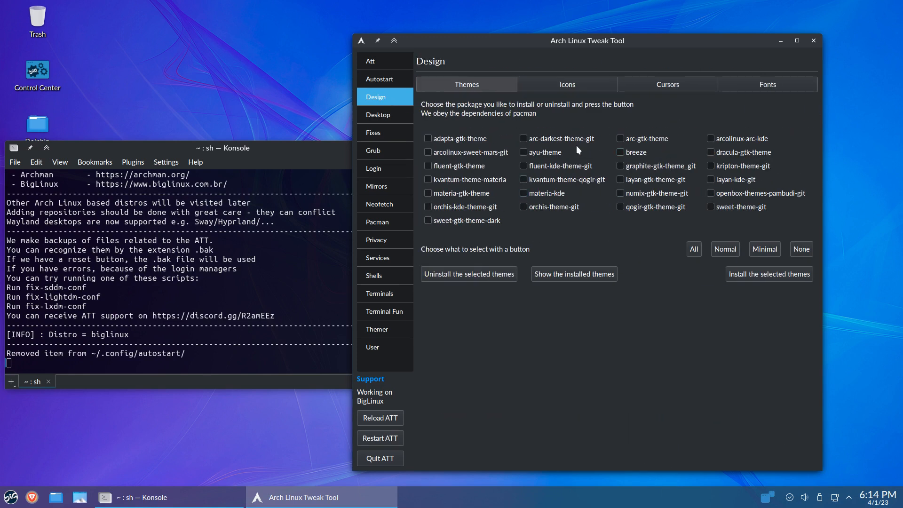
pyautogui.click(583, 90)
pyautogui.click(631, 89)
pyautogui.click(724, 87)
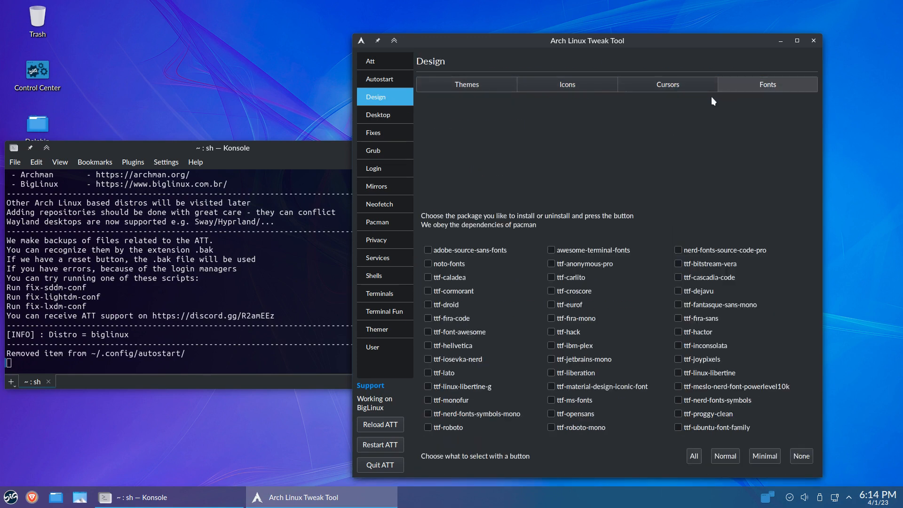
# - Try to install the awesome desktop from the Desktop Installer page, then quit the tweak tool
pyautogui.click(388, 109)
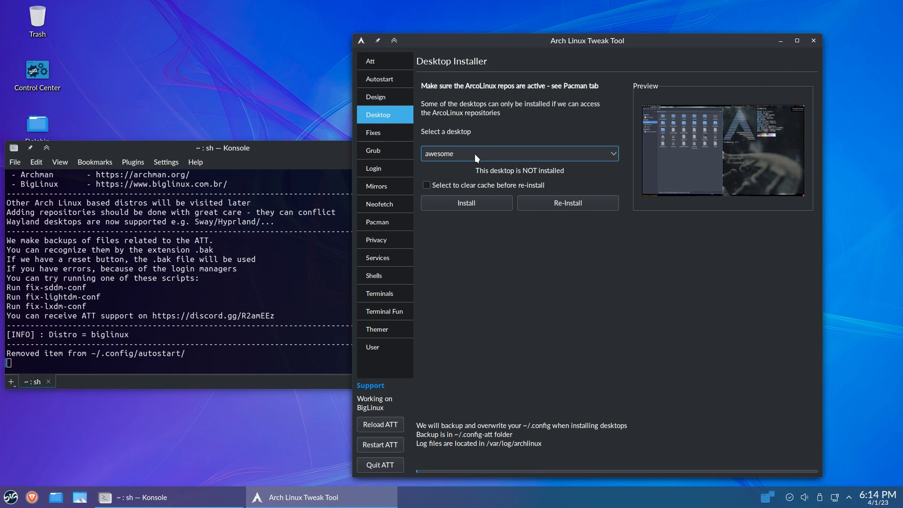
pyautogui.click(471, 201)
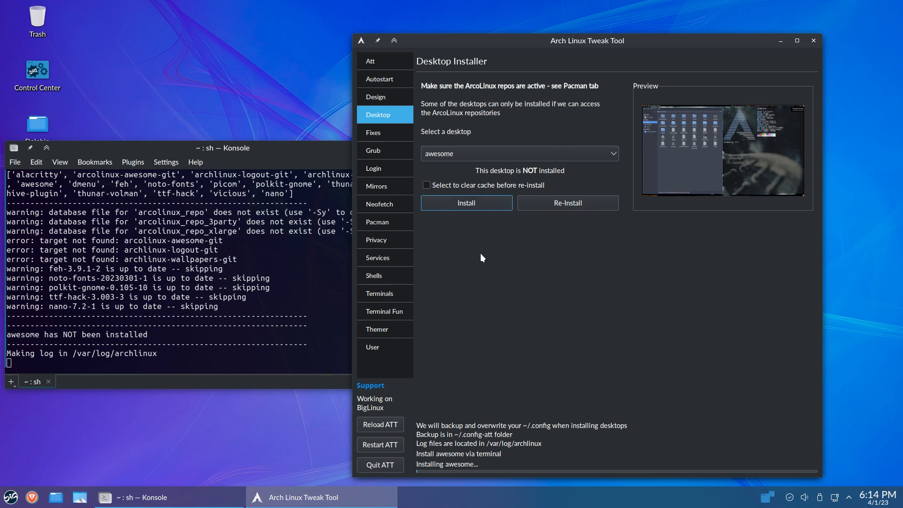
pyautogui.click(383, 466)
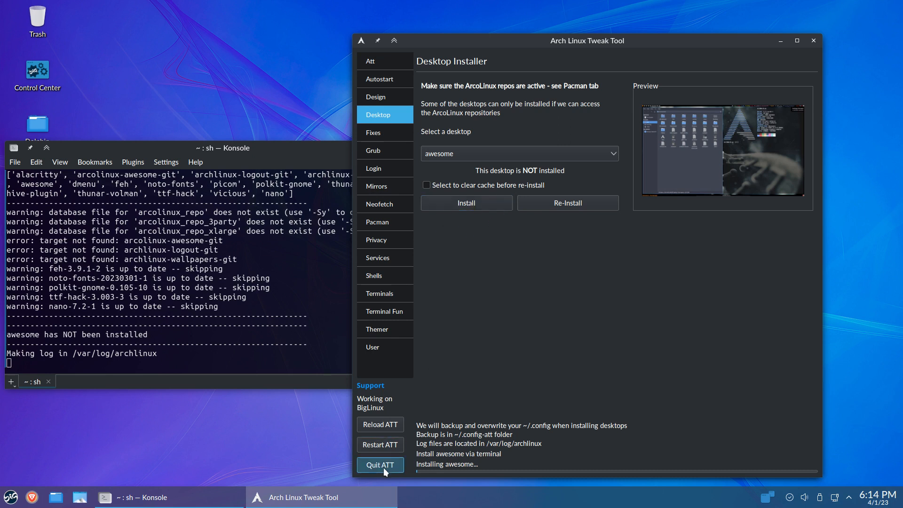
# - Update the pacman databases from the Pacman page and return to the Desktop Installer with awesome installed
pyautogui.click(383, 220)
pyautogui.click(765, 86)
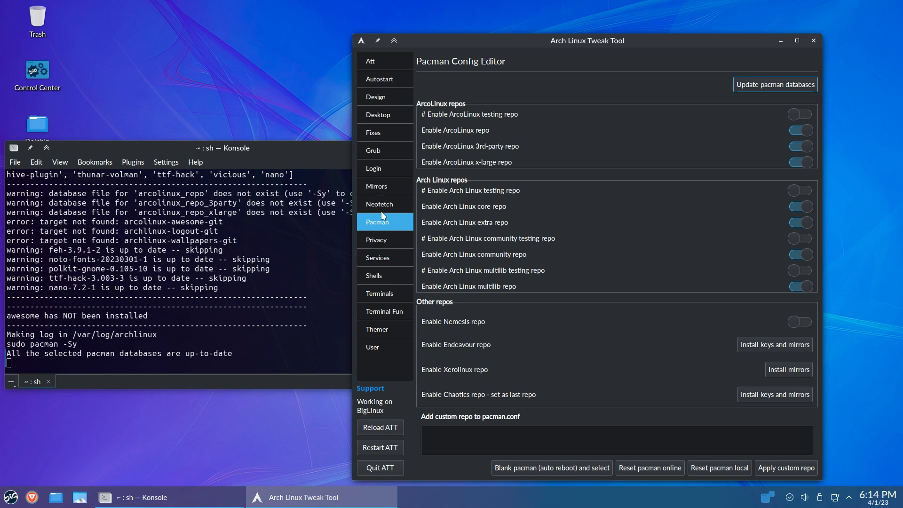
pyautogui.click(390, 110)
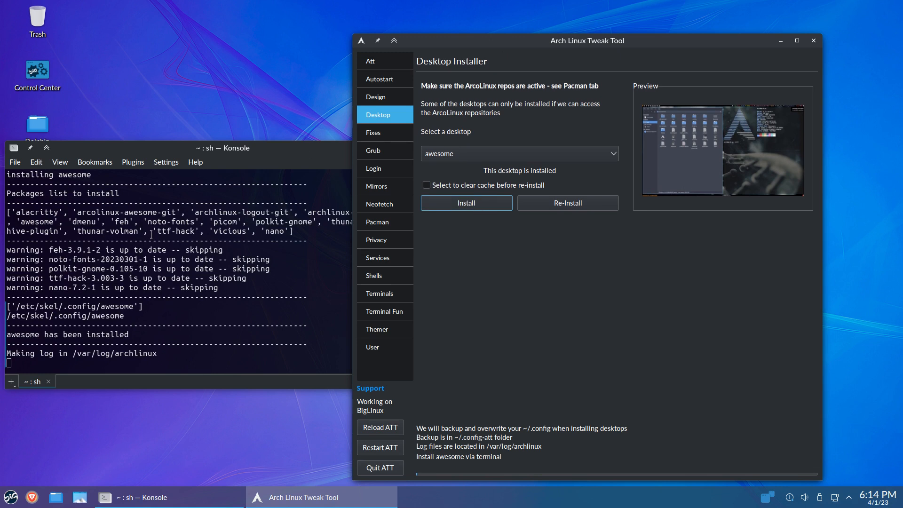
# - Open a new terminal and run sudo pacman -Syyu, entering the account password
pyautogui.hotkey('ctrl', 'alt', 't')
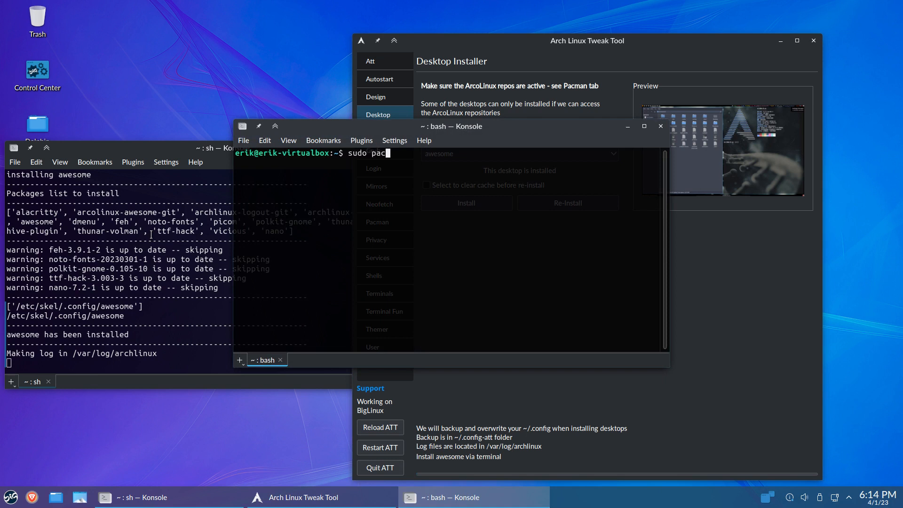
pyautogui.press('Return')
pyautogui.press('Return')
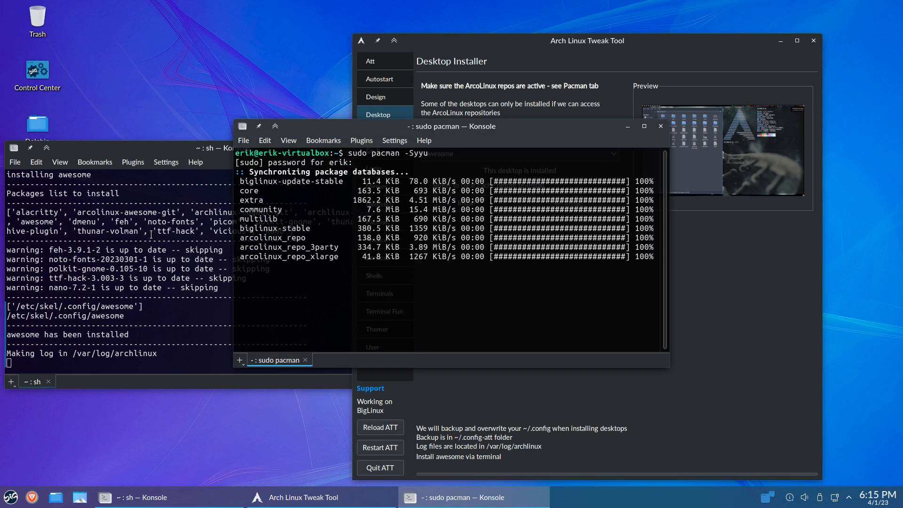
# - Review the synchronized ArcoLinux repos and the package list, then confirm the system upgrade
pyautogui.scroll(2, 329, 254)
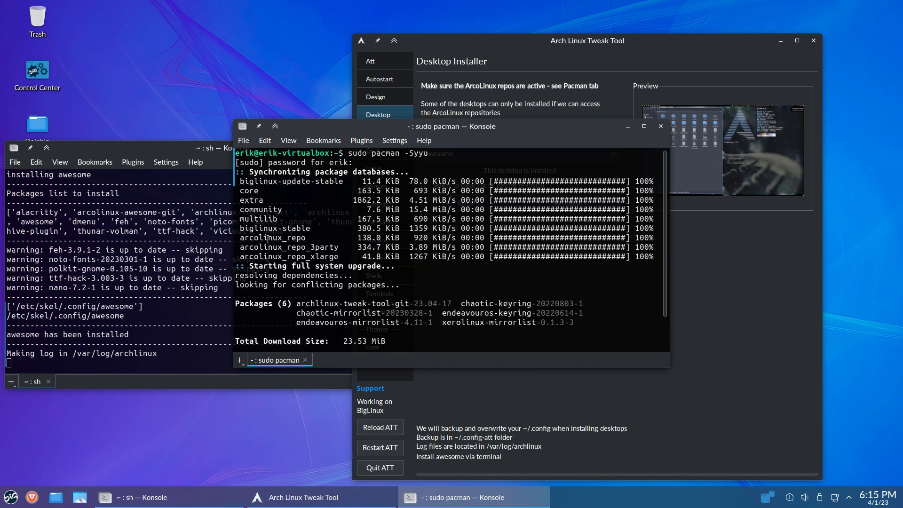
pyautogui.moveTo(350, 258); pyautogui.dragTo(224, 237)
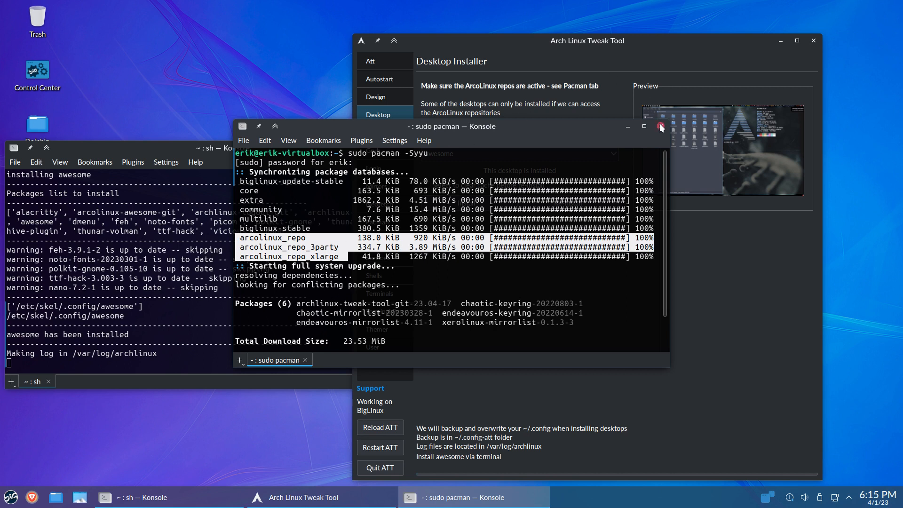
pyautogui.scroll(-2, 420, 263)
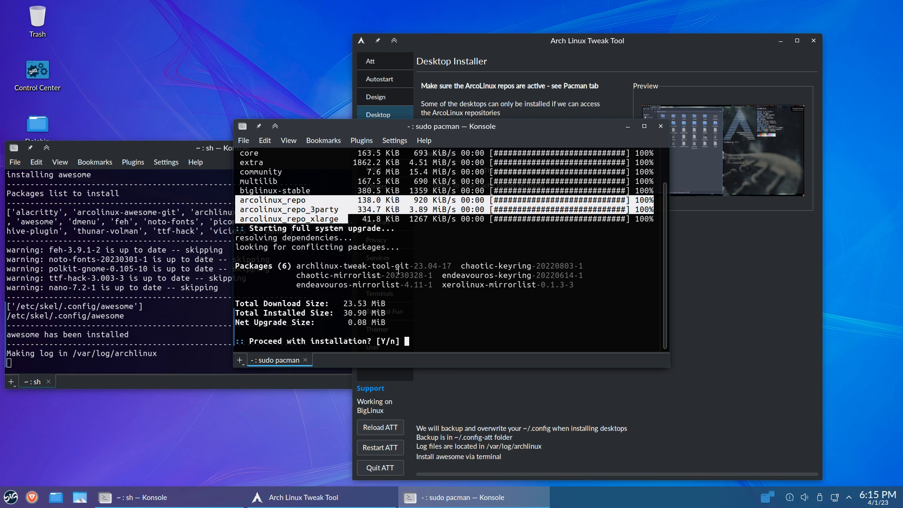
pyautogui.moveTo(395, 266); pyautogui.dragTo(450, 267)
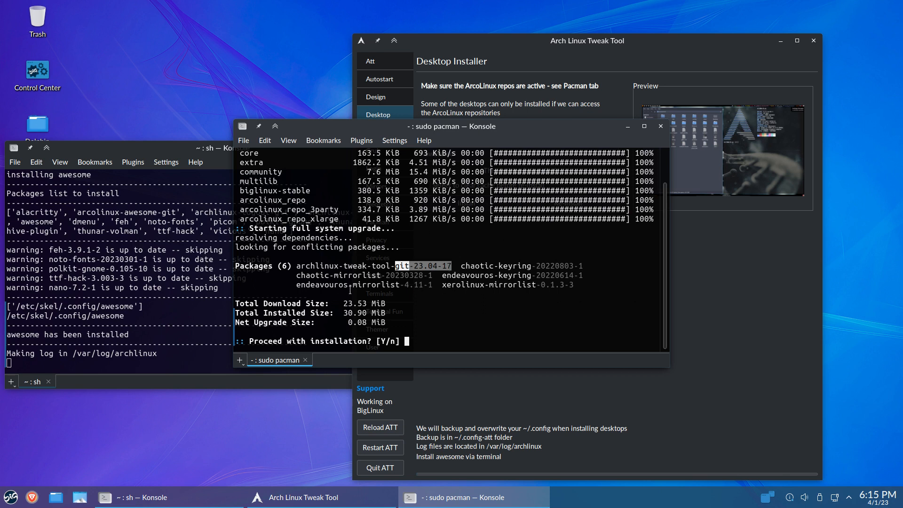
pyautogui.write('y')
pyautogui.press('Return')
# - Quit the tweak tool and close the upgrade terminal window
pyautogui.click(383, 467)
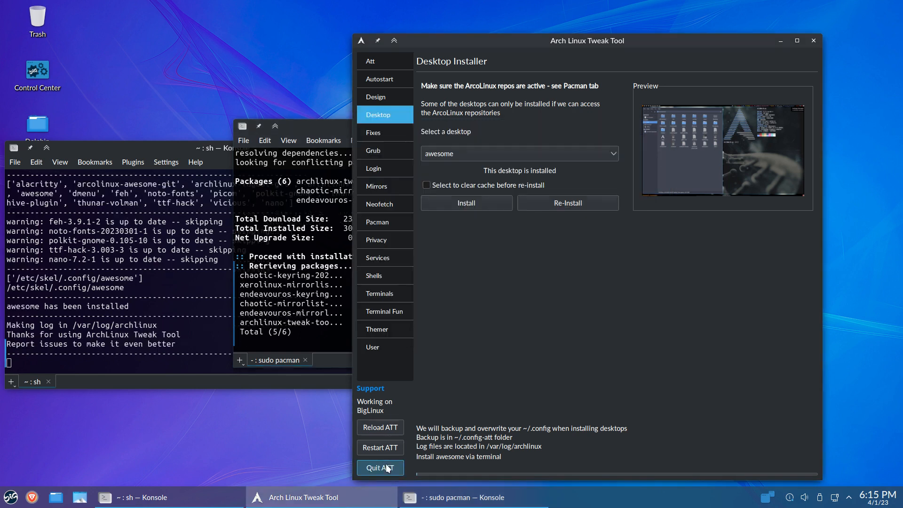
pyautogui.moveTo(470, 127); pyautogui.dragTo(580, 59)
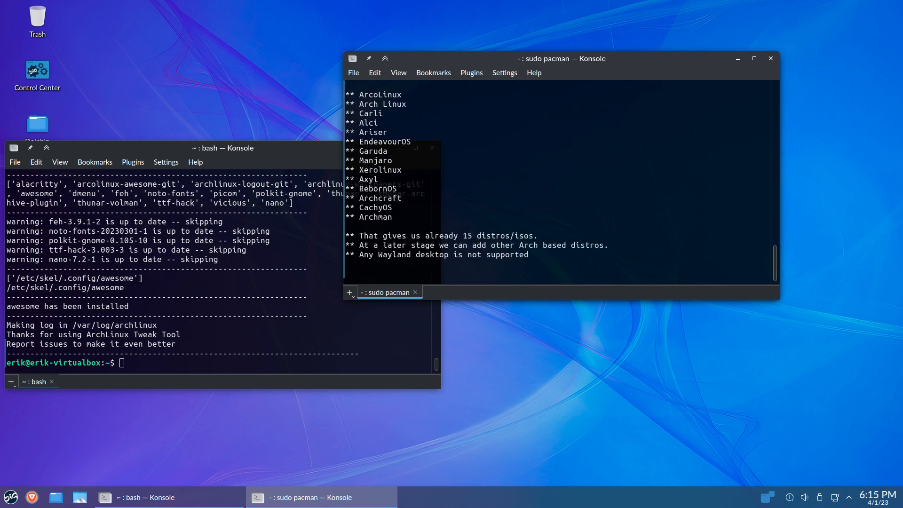
pyautogui.click(770, 58)
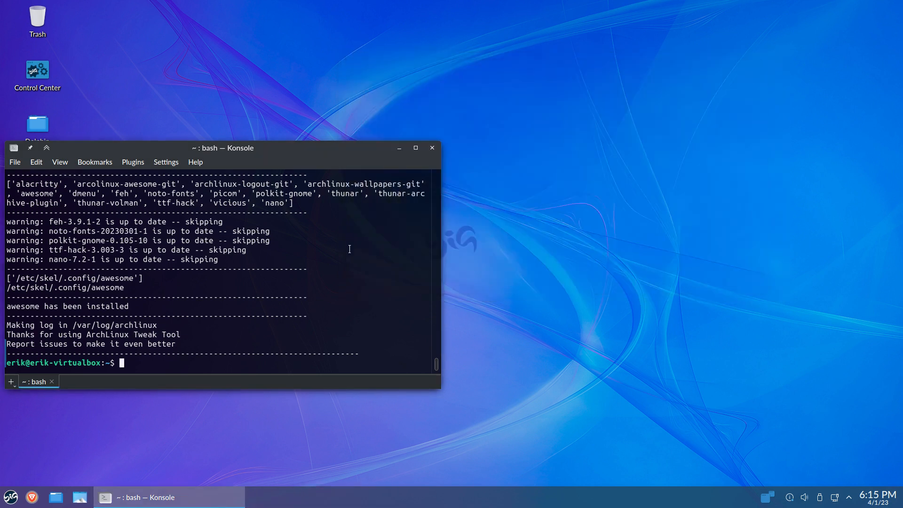
# - Launch the tweak tool with att and authenticate with the account password
pyautogui.write('att')
pyautogui.press('Return')
pyautogui.write('••')
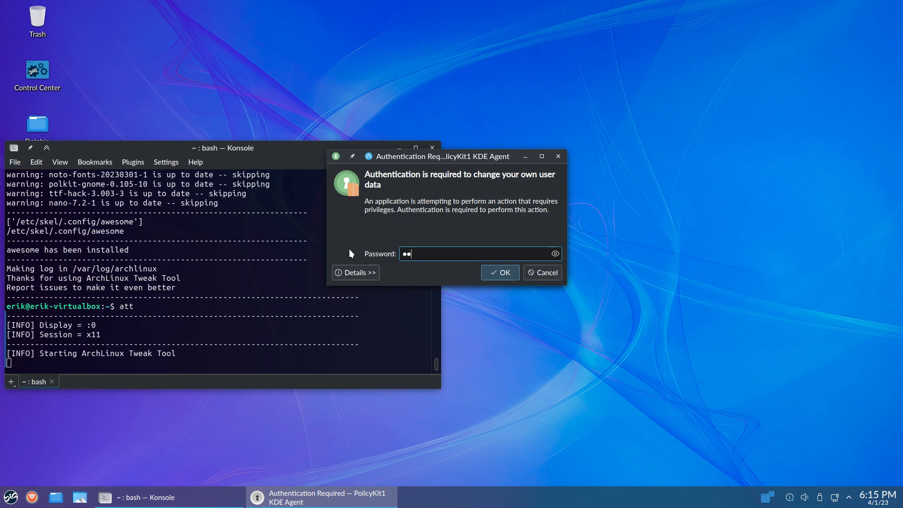
pyautogui.write('•••')
pyautogui.press('Return')
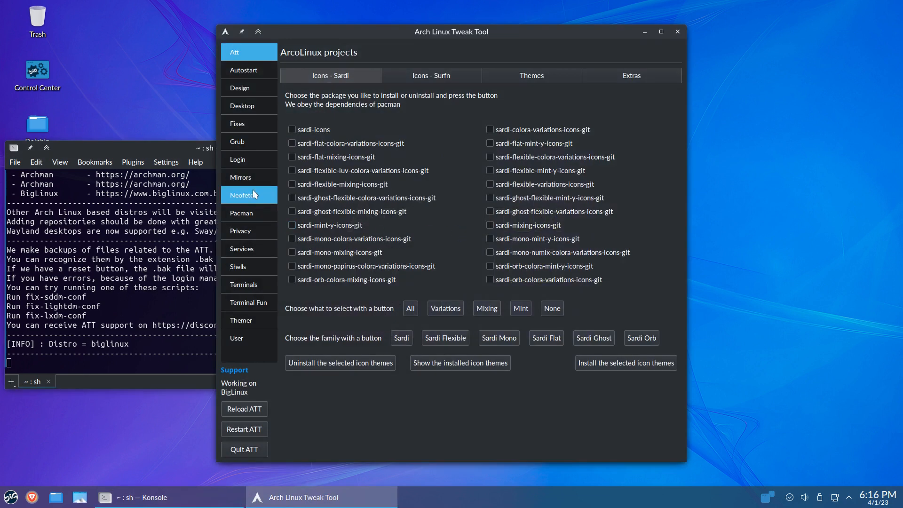
# - Enable the Nemesis repo on the Pacman page
pyautogui.click(243, 216)
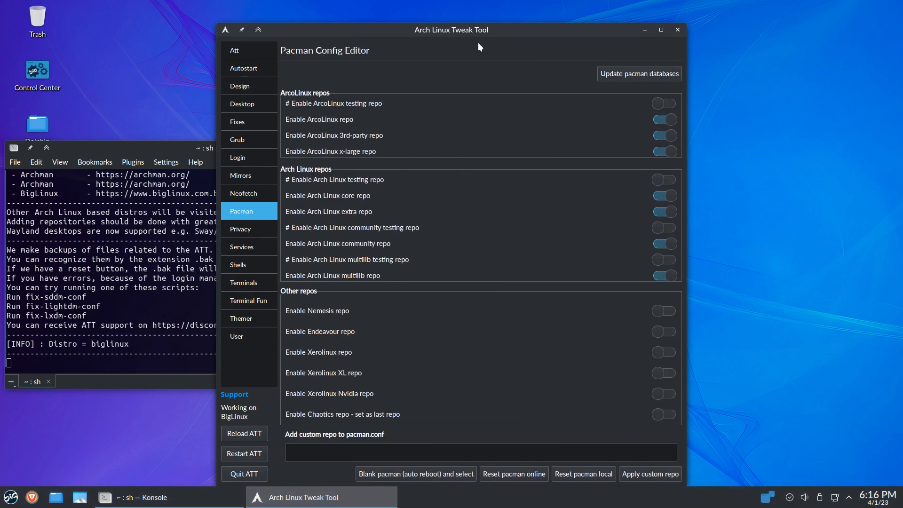
pyautogui.moveTo(487, 32); pyautogui.dragTo(496, 22)
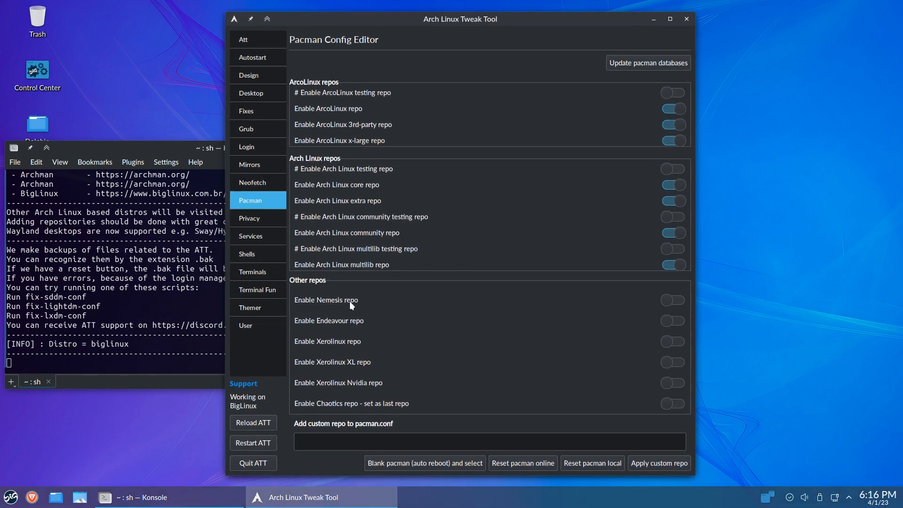
pyautogui.click(679, 300)
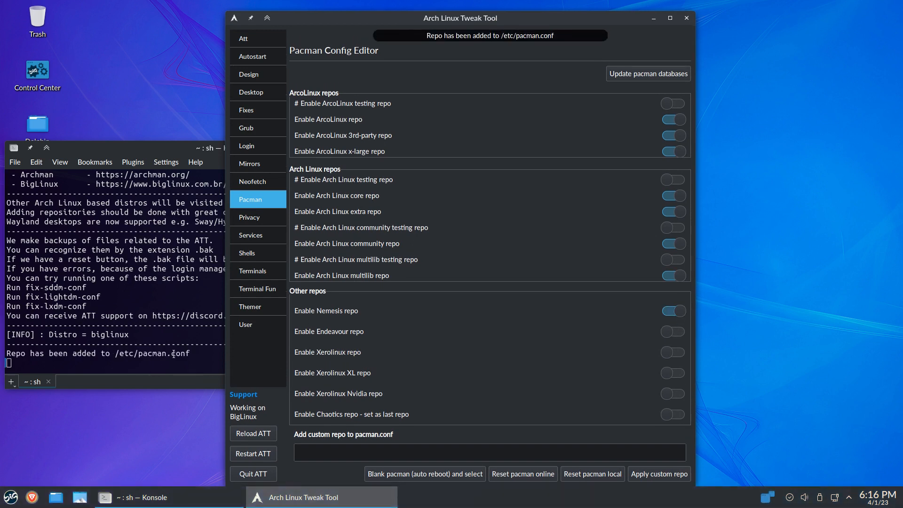
# - Open a new terminal and run sudo pacman -Syyu, entering the account password
pyautogui.hotkey('ctrl', 'alt', 't')
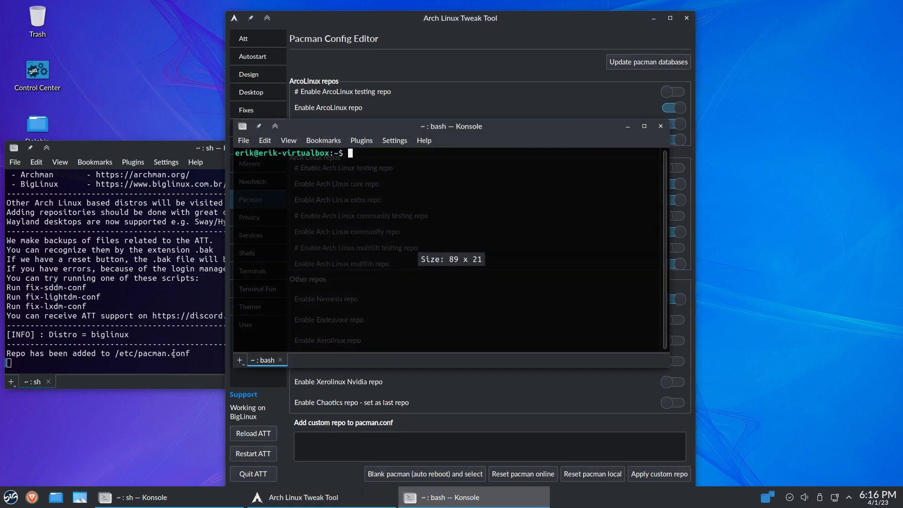
pyautogui.write('sudo pacman ')
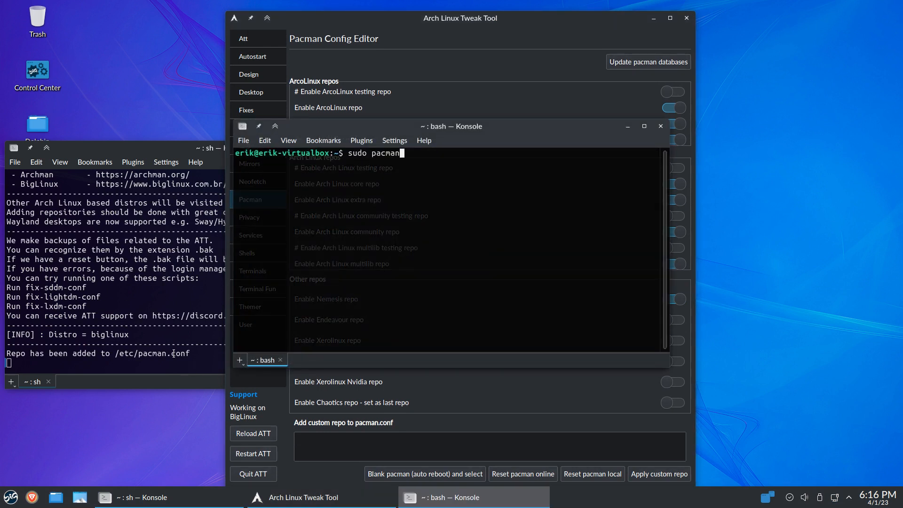
pyautogui.write('-Syyu')
pyautogui.press('Return')
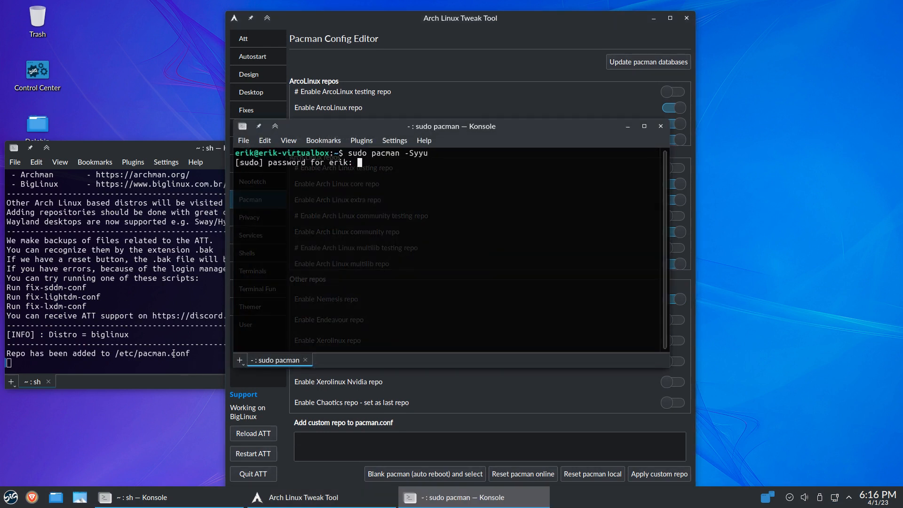
pyautogui.write('****')
pyautogui.press('Return')
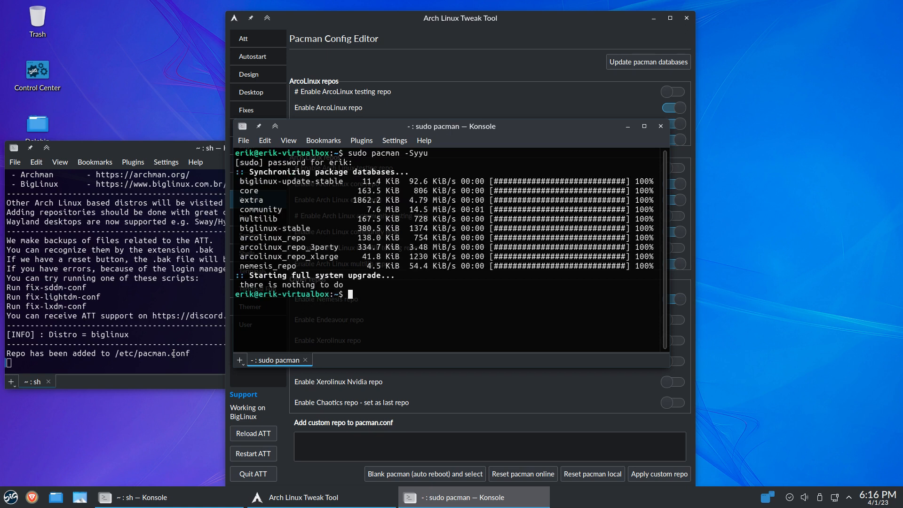
# - Highlight the nemesis_repo line in the sync output and close the terminal
pyautogui.moveTo(295, 265); pyautogui.dragTo(236, 264)
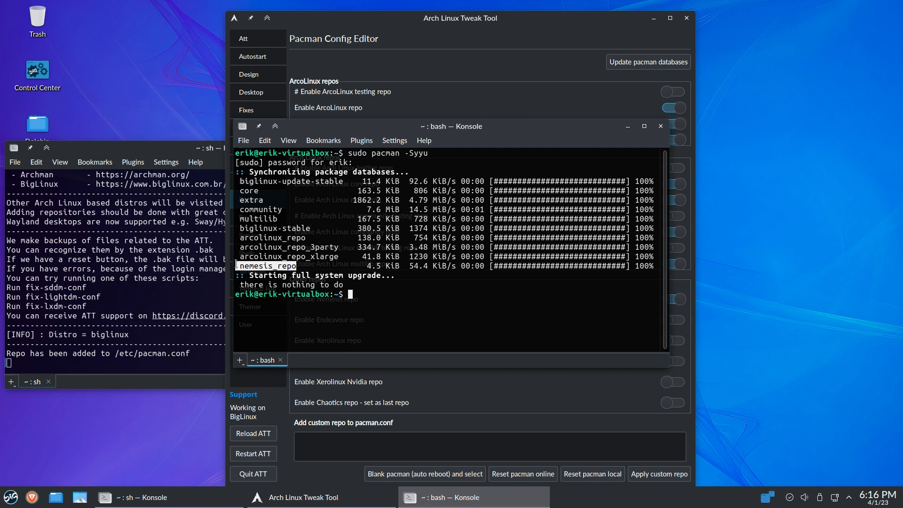
pyautogui.moveTo(236, 264); pyautogui.dragTo(235, 264)
pyautogui.click(660, 126)
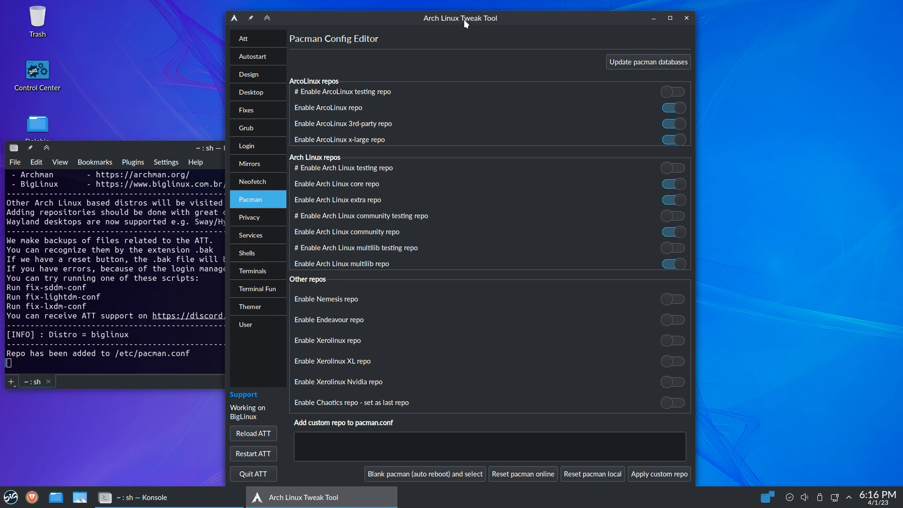
# - Open the Privacy/Security page and then the Desktop Installer page
pyautogui.moveTo(463, 18); pyautogui.dragTo(550, 49)
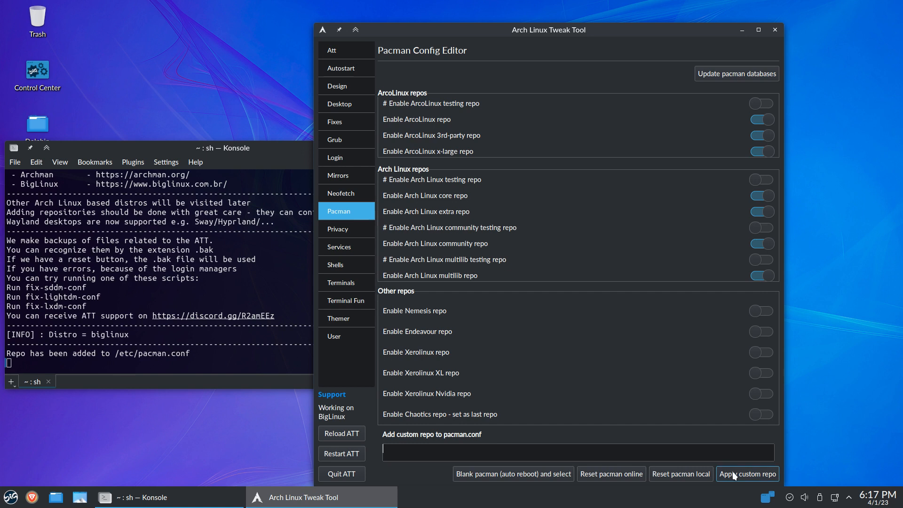
pyautogui.click(359, 233)
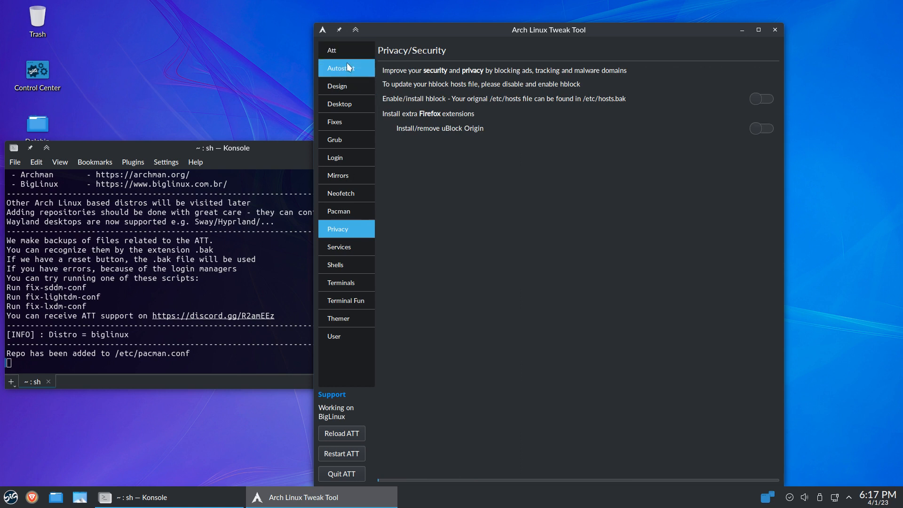
pyautogui.click(351, 102)
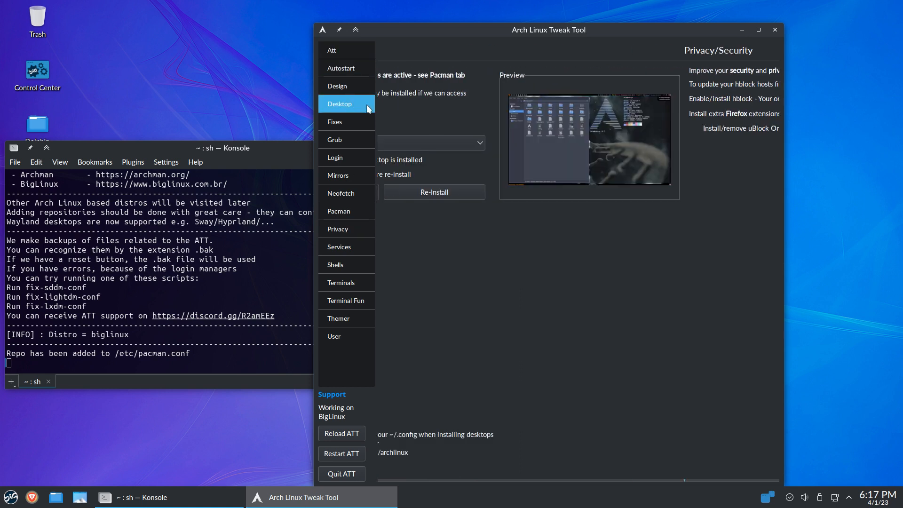
# - Install the bspwm desktop from the Desktop Installer page
pyautogui.click(442, 142)
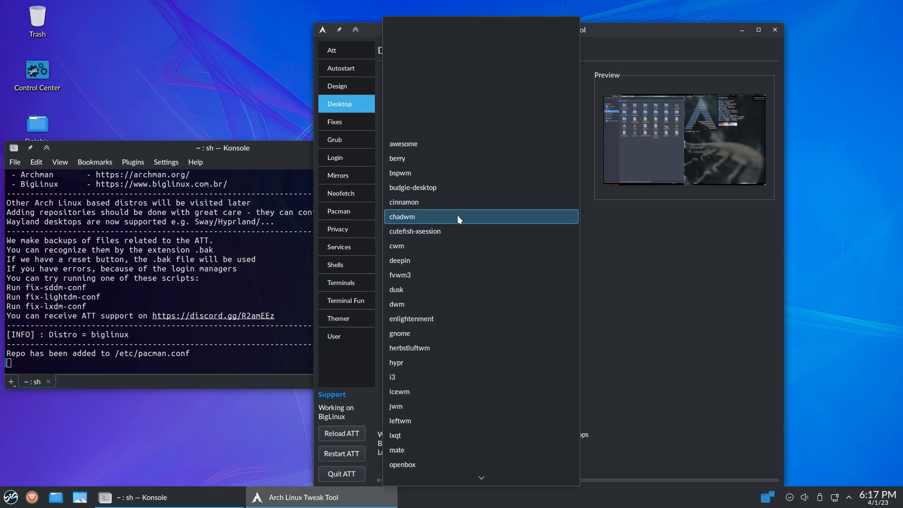
pyautogui.click(470, 172)
pyautogui.click(442, 188)
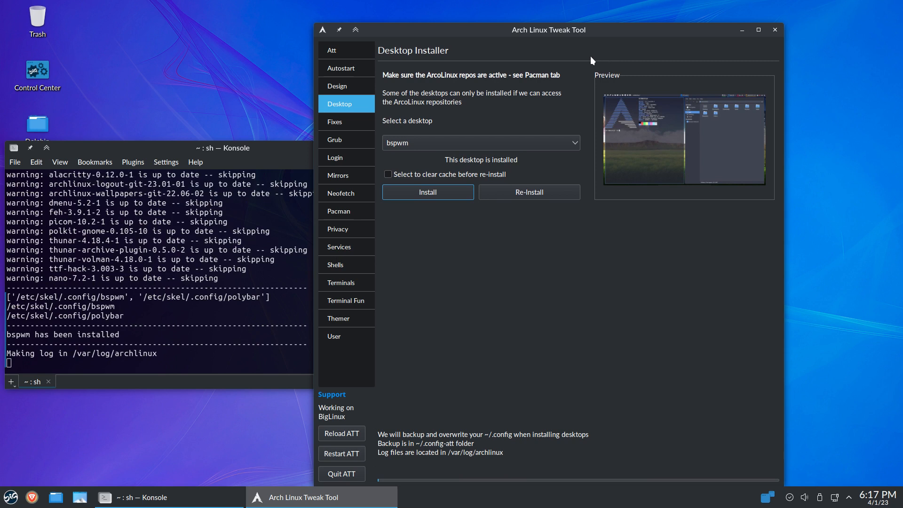
# - Set the number of parallel pacman downloads to 5 on the Fixes page
pyautogui.click(353, 126)
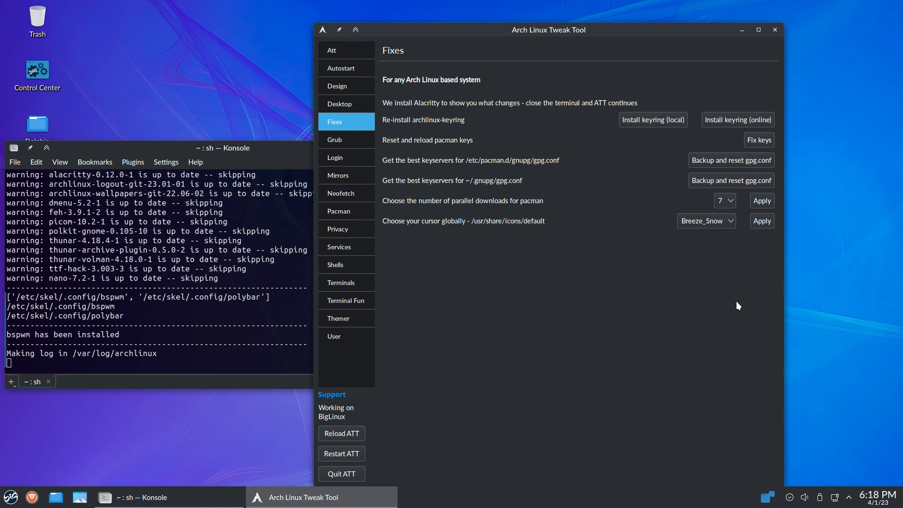
pyautogui.click(730, 202)
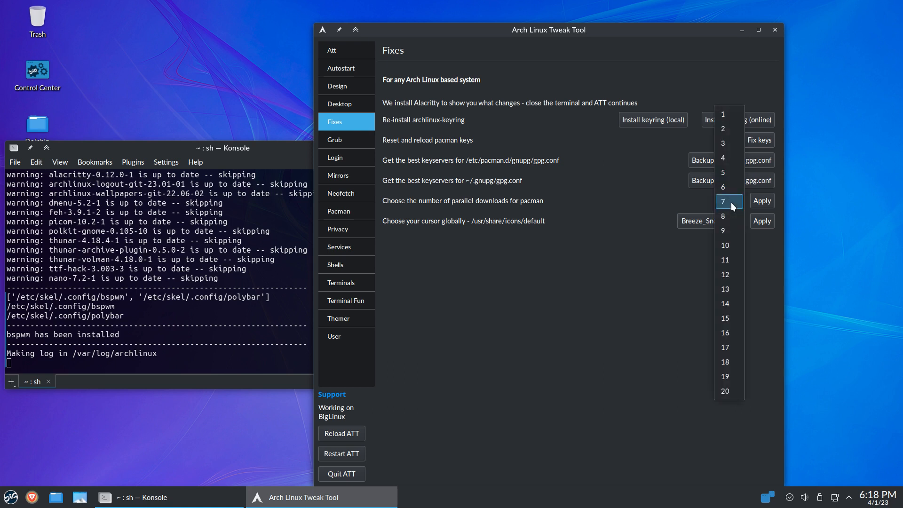
pyautogui.click(731, 176)
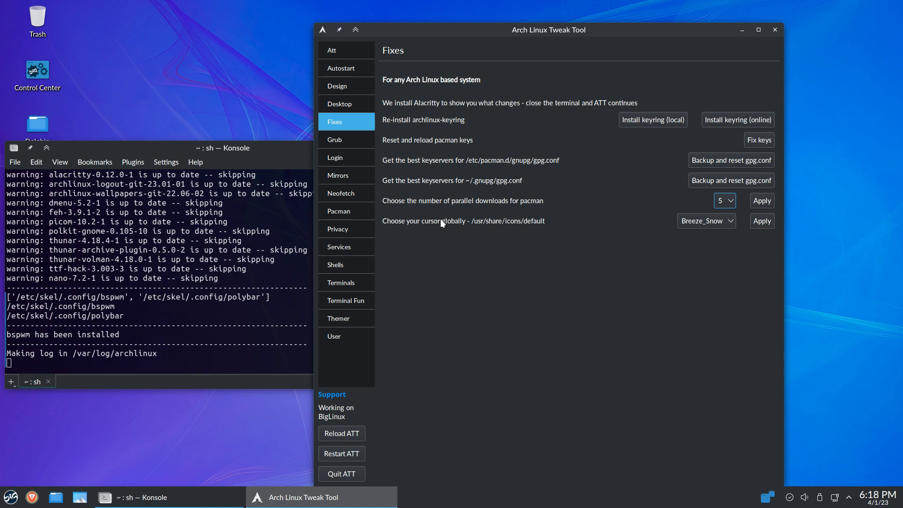
# - Install the ATT bashrc configuration from the Shells page and quit the tweak tool
pyautogui.click(354, 271)
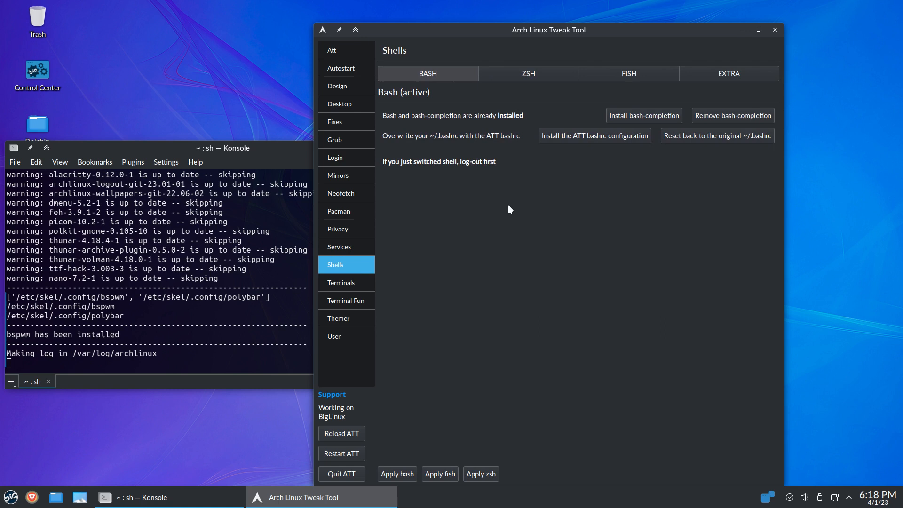
pyautogui.click(585, 139)
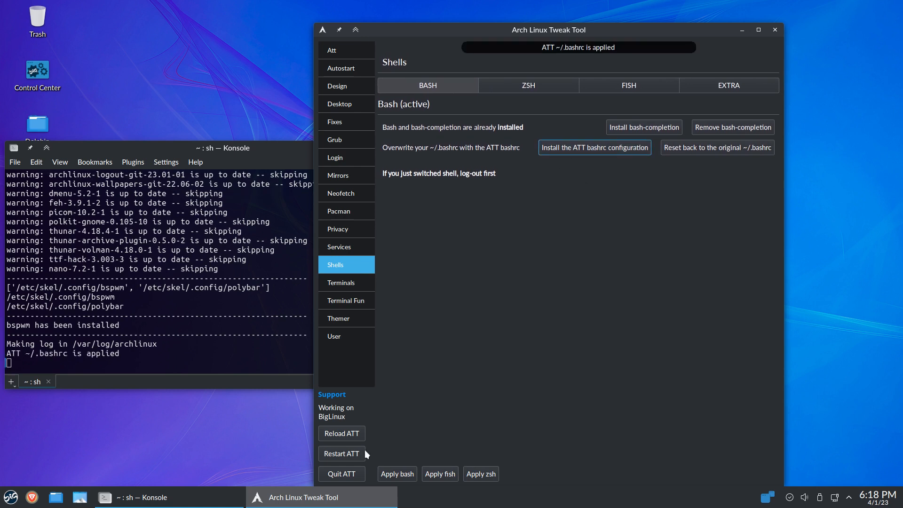
pyautogui.click(342, 477)
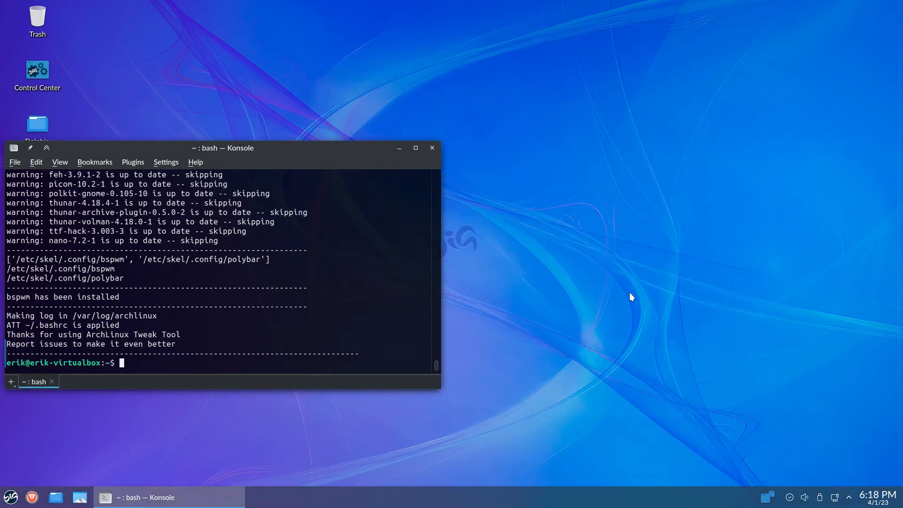
# - Open a new terminal and reload the shell with exec bash
pyautogui.hotkey('ctrl', 'alt', 't')
pyautogui.write('exec abshy')
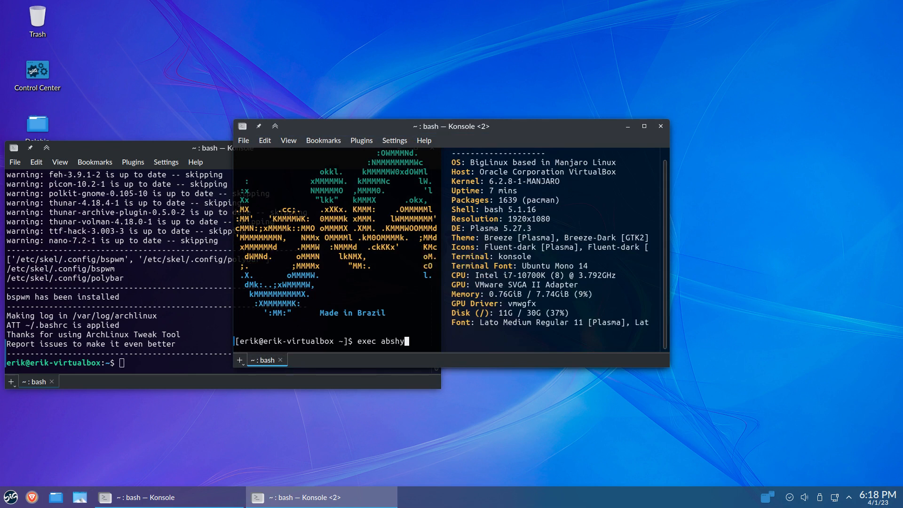
pyautogui.press('BackSpace')
pyautogui.press('BackSpace')
pyautogui.press('BackSpace')
pyautogui.write('bash')
pyautogui.press('Return')
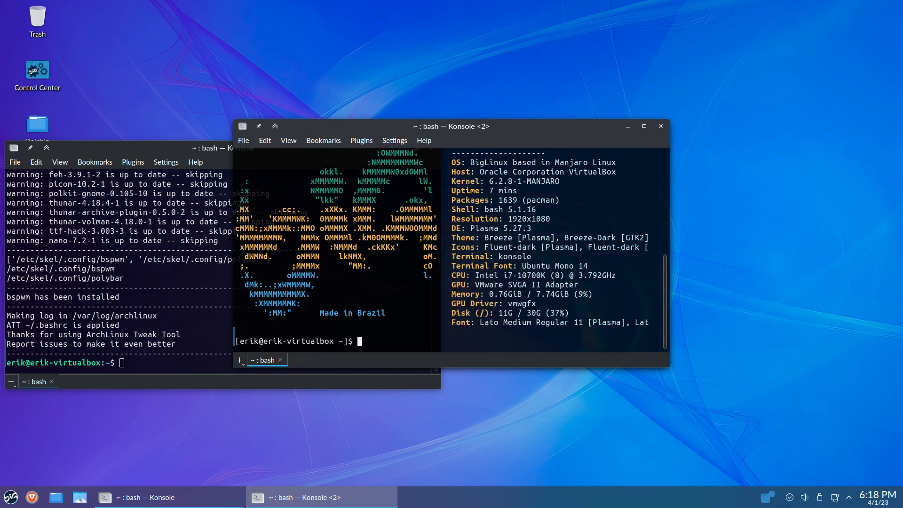
# - Open /etc/pacman.conf in nano with the npacman alias to check the parallel downloads line, then exit and close the terminal
pyautogui.write('npcman')
pyautogui.press('BackSpace')
pyautogui.press('BackSpace')
pyautogui.press('BackSpace')
pyautogui.press('BackSpace')
pyautogui.write('acman')
pyautogui.press('Return')
pyautogui.press('Return')
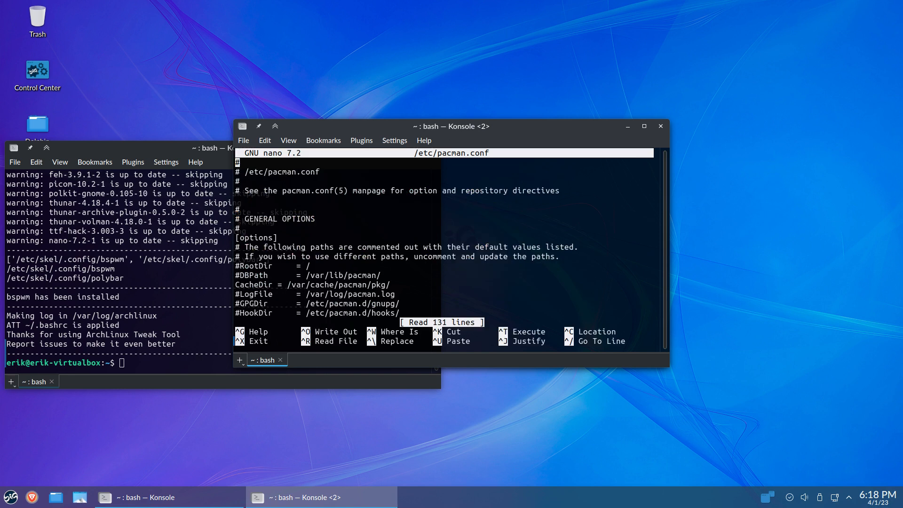
pyautogui.click(644, 126)
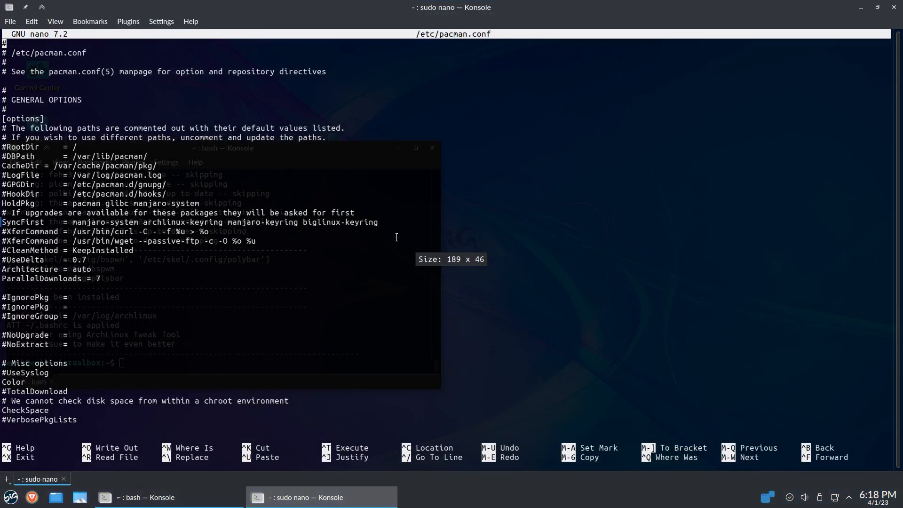
pyautogui.scroll(-20, 291, 279)
pyautogui.scroll(20, 290, 279)
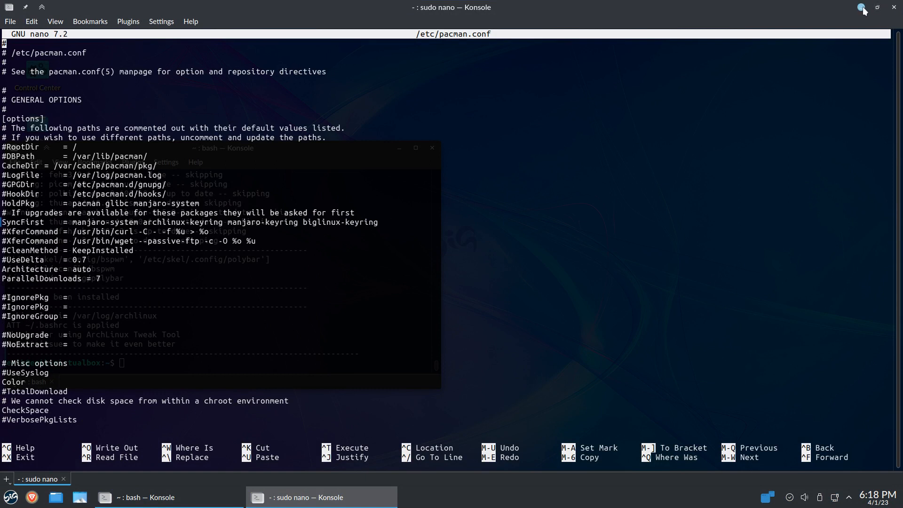
pyautogui.hotkey('ctrl', 'x')
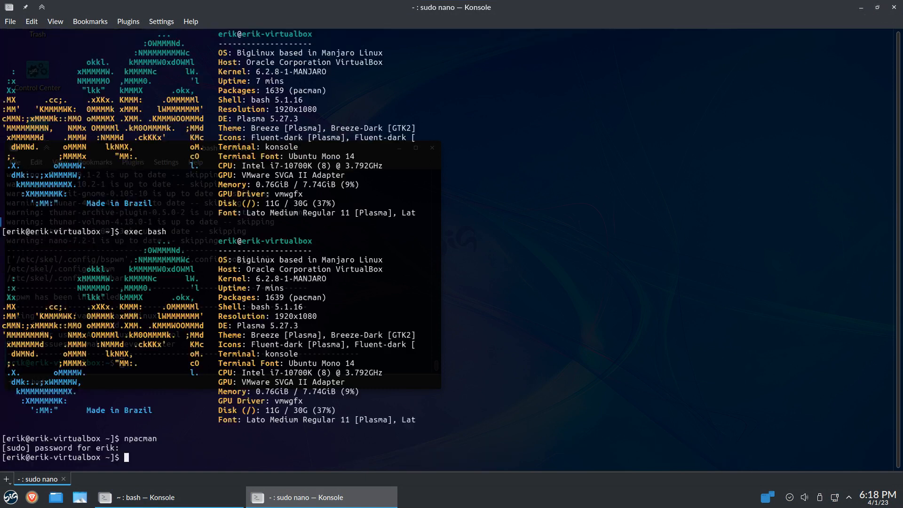
pyautogui.click(893, 7)
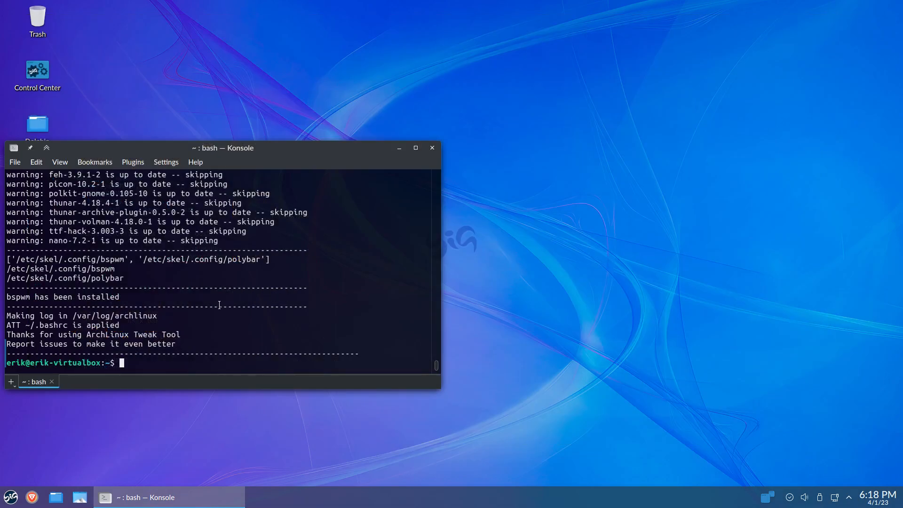
# - Launch the tweak tool with att and authenticate with the account password
pyautogui.write('att')
pyautogui.press('Return')
pyautogui.write('***')
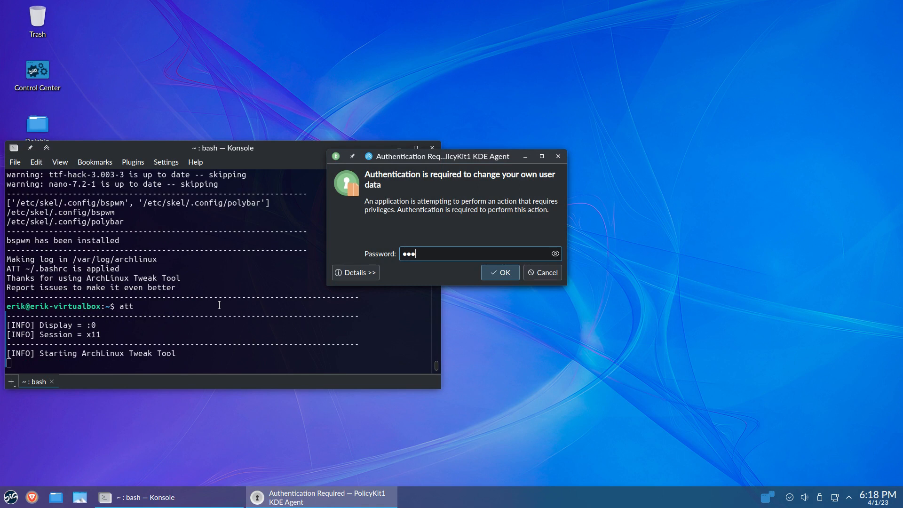
pyautogui.write('**')
pyautogui.press('BackSpace')
pyautogui.press('BackSpace')
pyautogui.press('BackSpace')
pyautogui.press('BackSpace')
pyautogui.press('BackSpace')
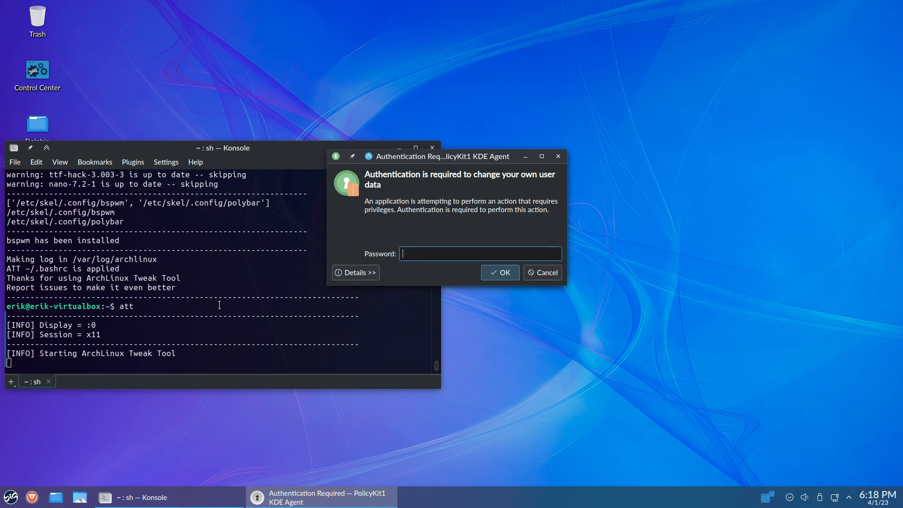
pyautogui.write('*****')
pyautogui.press('Return')
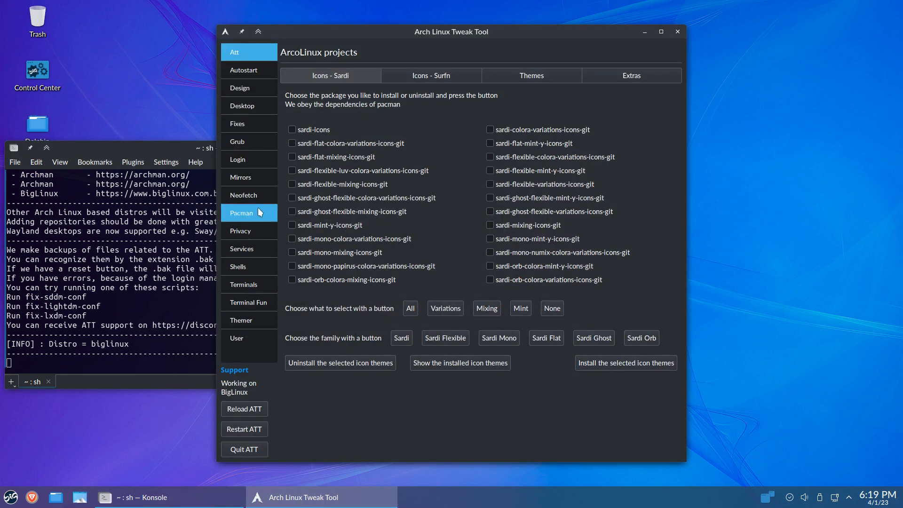
# - Apply 5 parallel pacman downloads again on the Fixes page
pyautogui.click(262, 123)
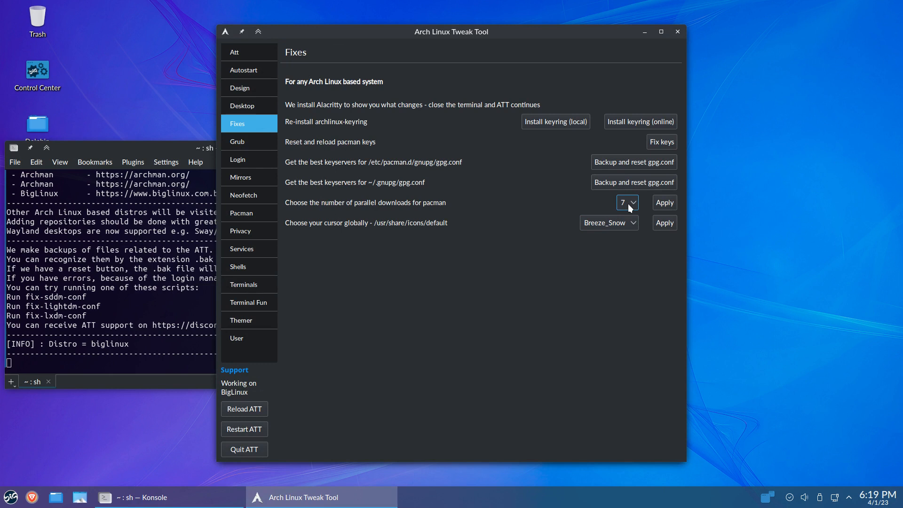
pyautogui.click(629, 208)
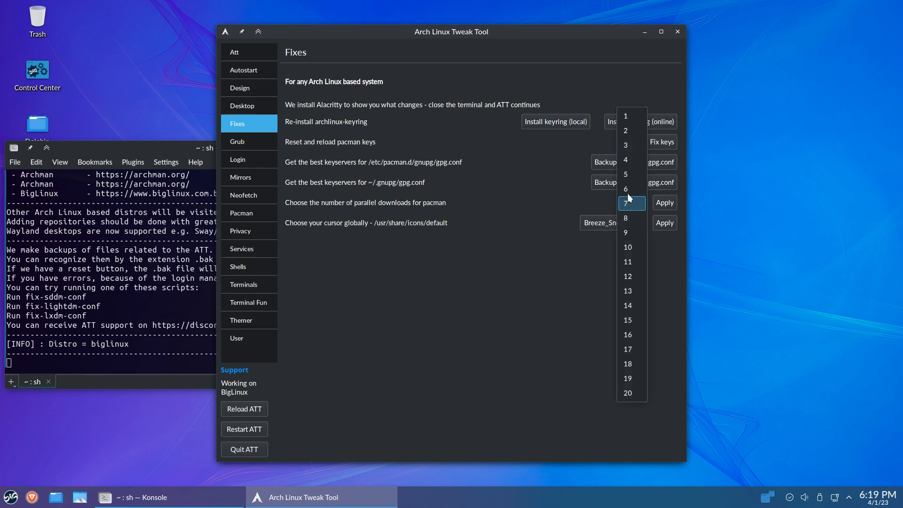
pyautogui.click(628, 174)
pyautogui.click(661, 205)
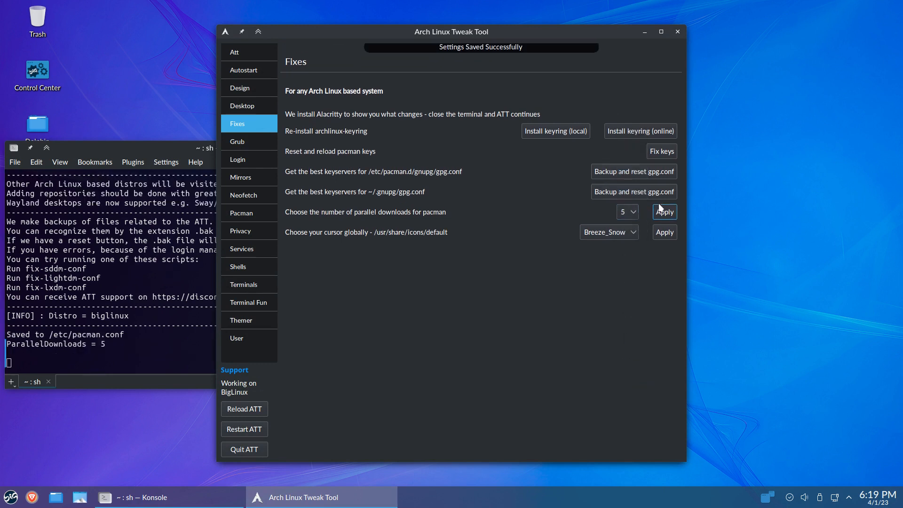
# - Open a new terminal, view /etc/pacman.conf with npacman after entering the sudo password, then exit and close it
pyautogui.hotkey('ctrl', 'alt', 't')
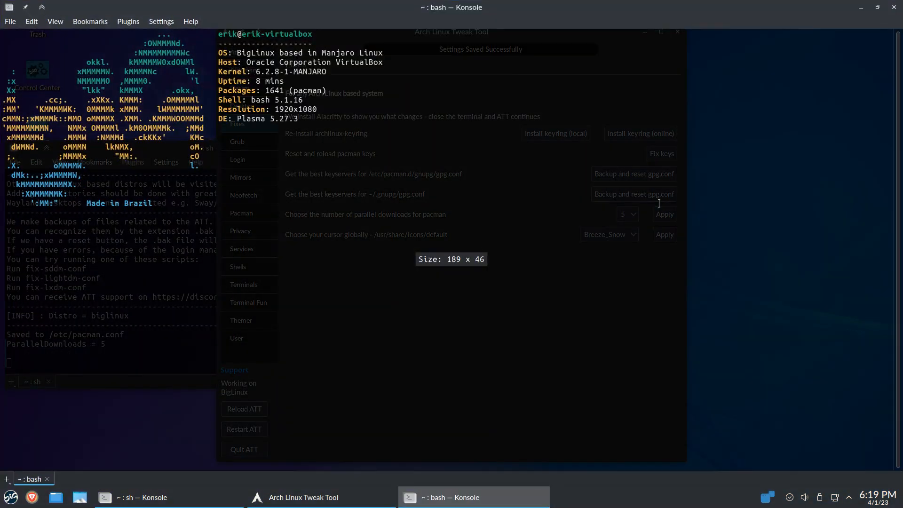
pyautogui.write('npacman')
pyautogui.press('Return')
pyautogui.write('*****')
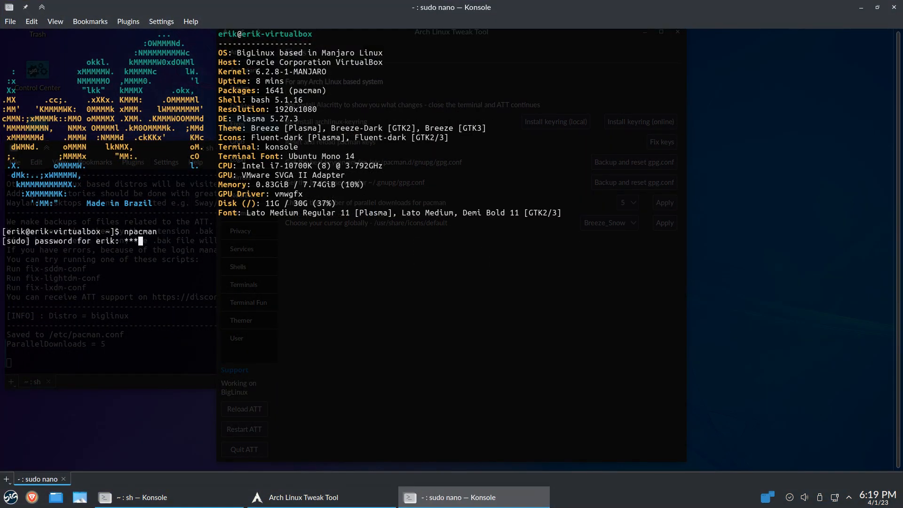
pyautogui.press('Return')
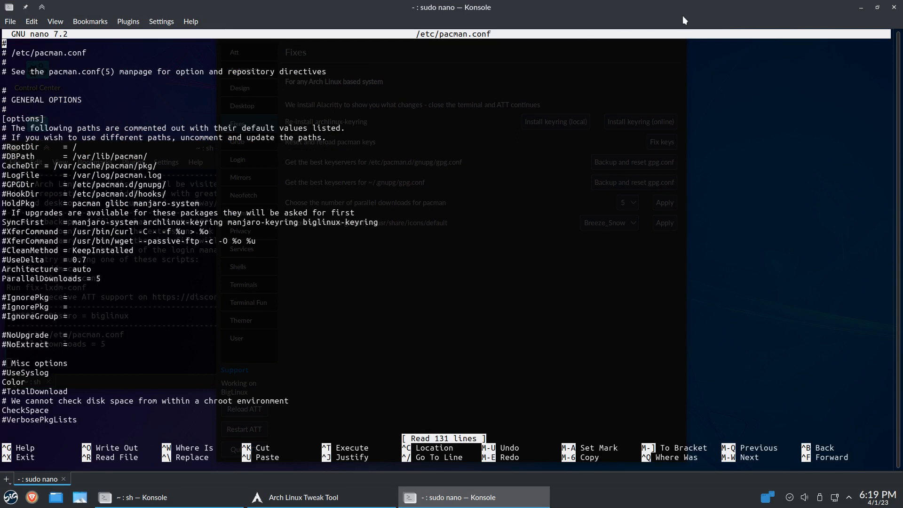
pyautogui.hotkey('ctrl', 'x')
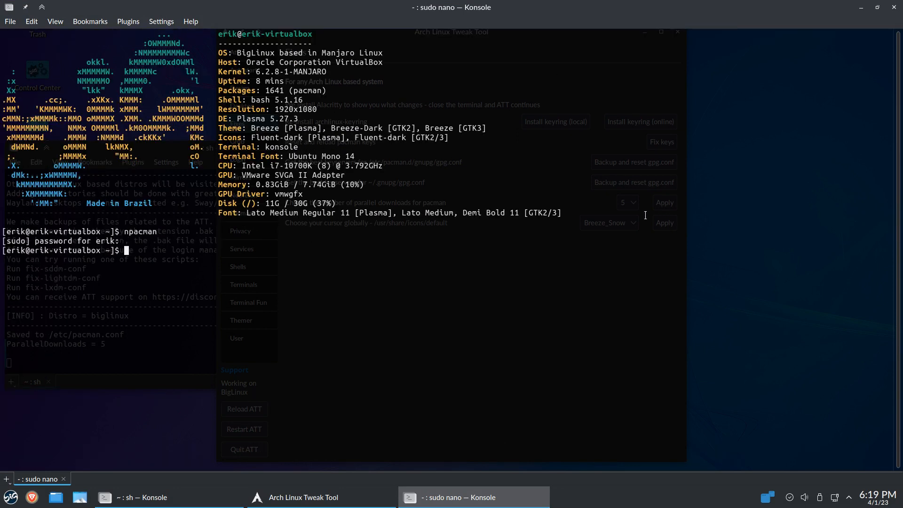
pyautogui.click(894, 7)
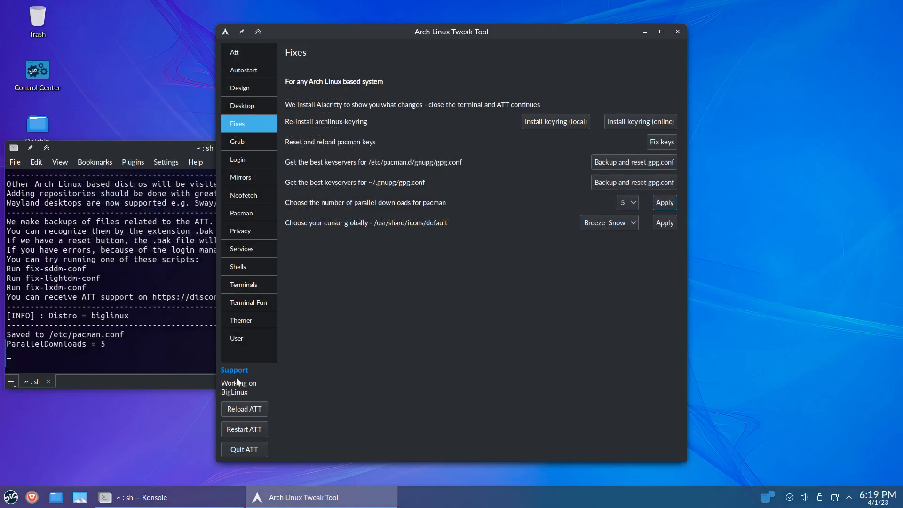
# - Restart the tweak tool and look through its Fixes, Grub and Login pages
pyautogui.click(256, 428)
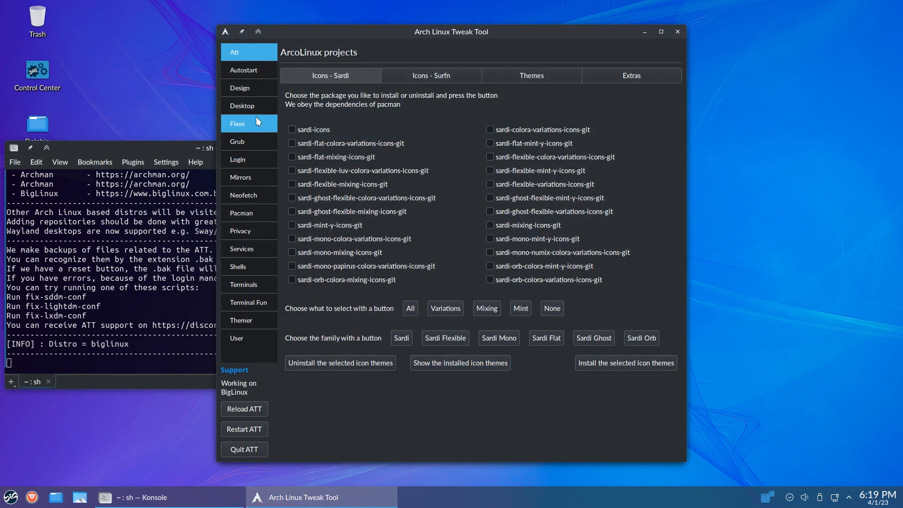
pyautogui.click(255, 120)
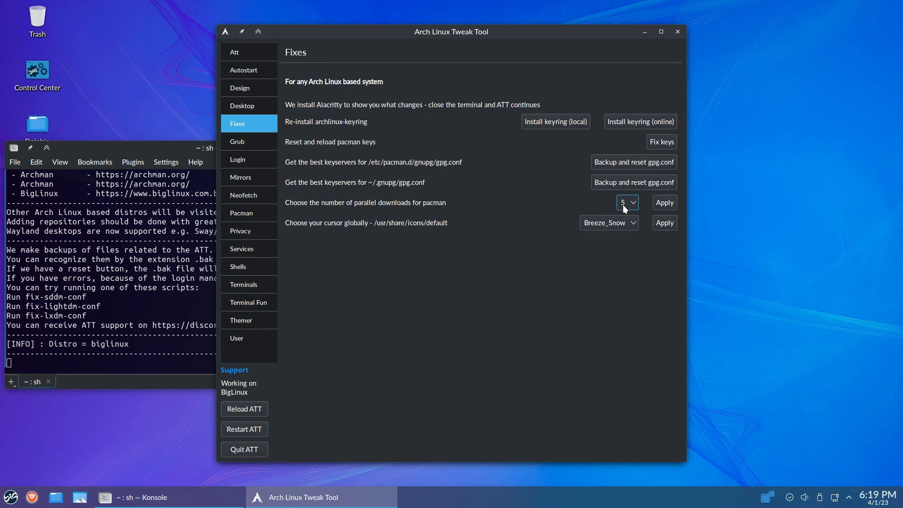
pyautogui.click(249, 146)
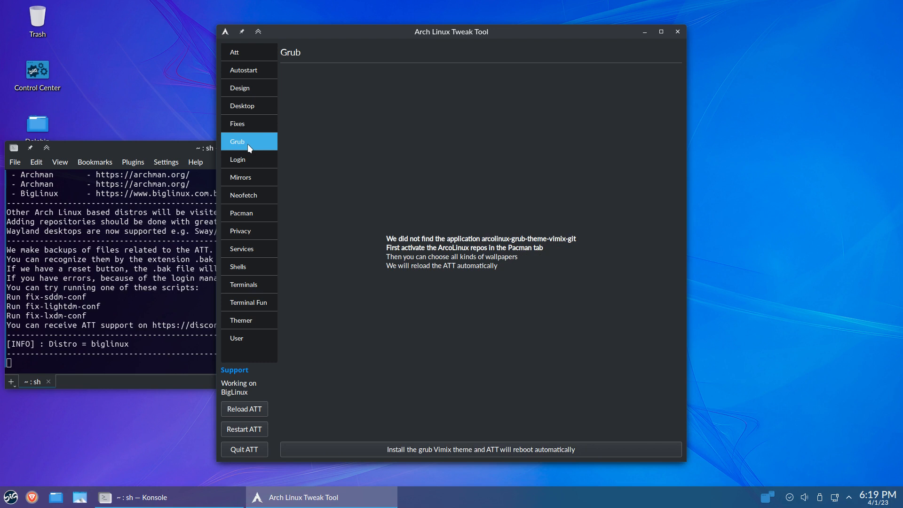
pyautogui.click(255, 163)
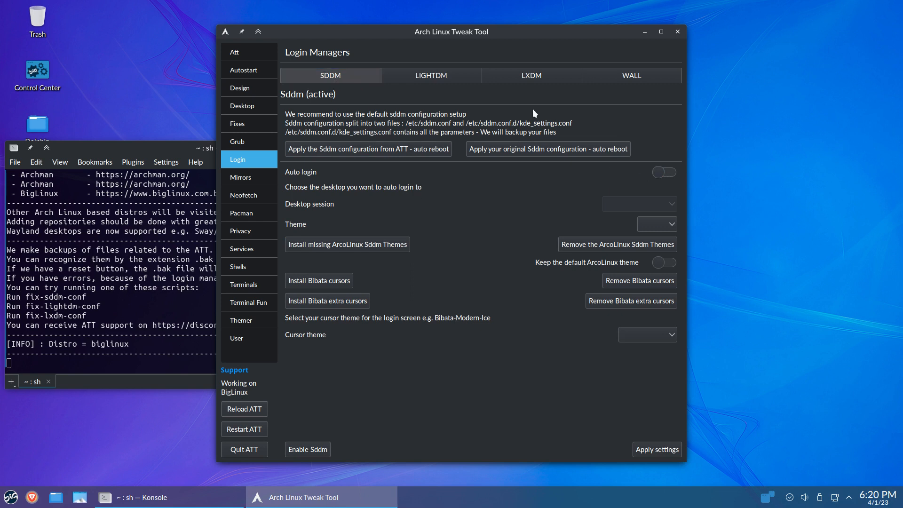
# - Open /etc/sddm.conf.d/kde_settings.conf from the file manager in the text editor
pyautogui.moveTo(484, 33); pyautogui.dragTo(629, 24)
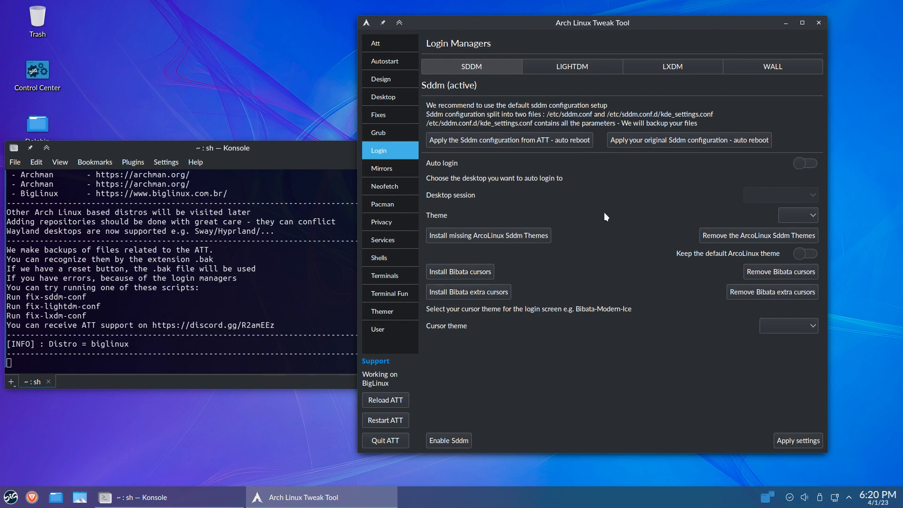
pyautogui.click(264, 447)
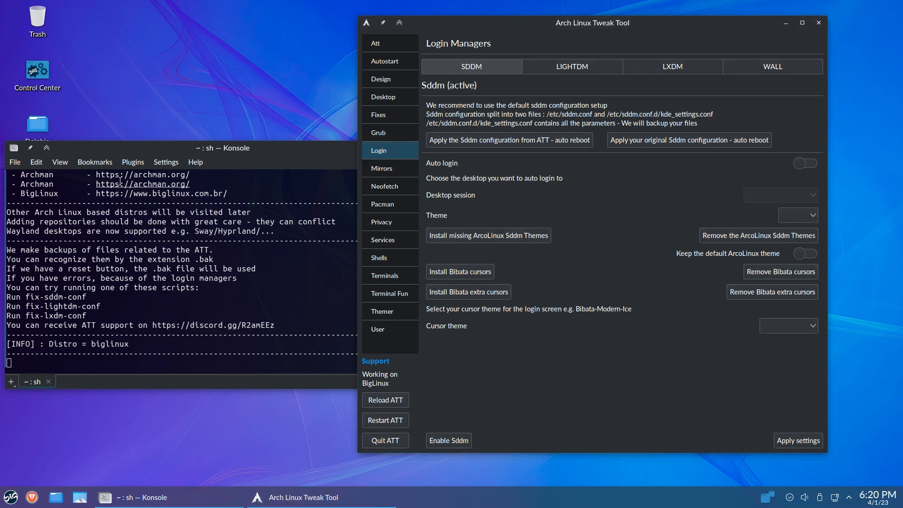
pyautogui.click(39, 125)
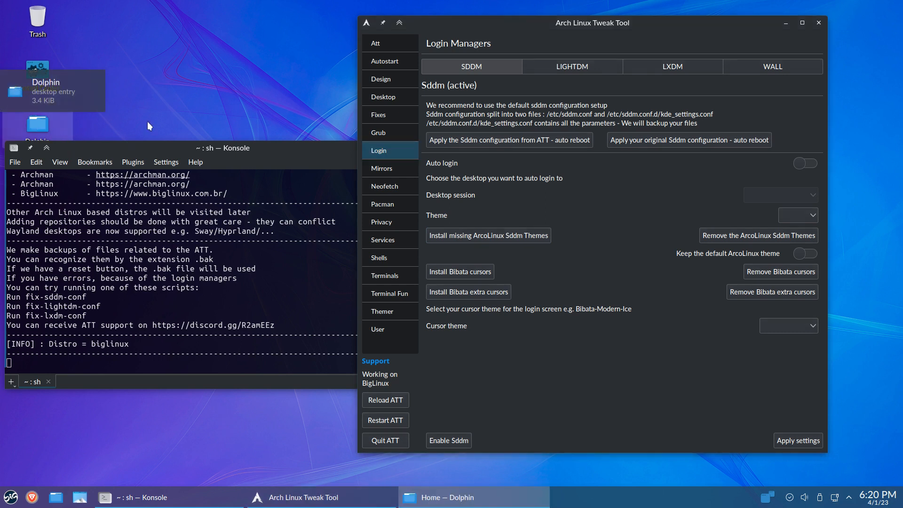
pyautogui.click(320, 314)
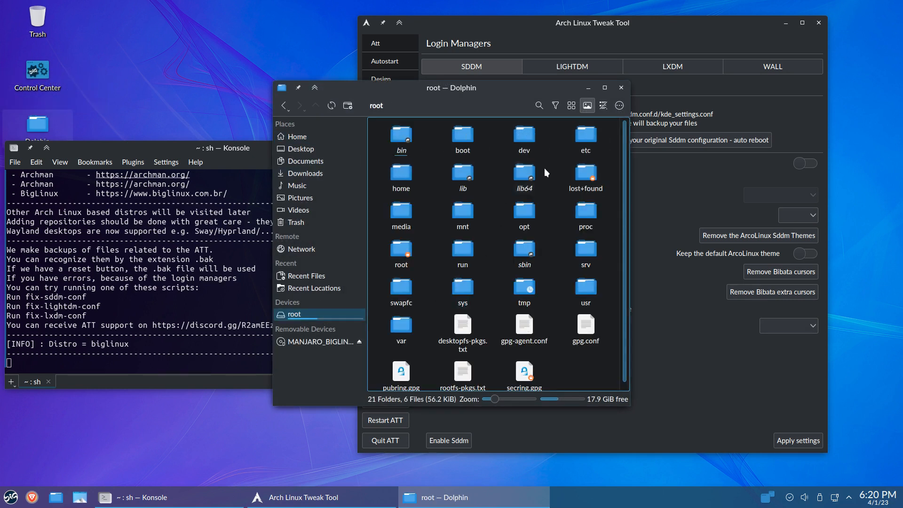
pyautogui.doubleClick(583, 145)
pyautogui.write('sddm')
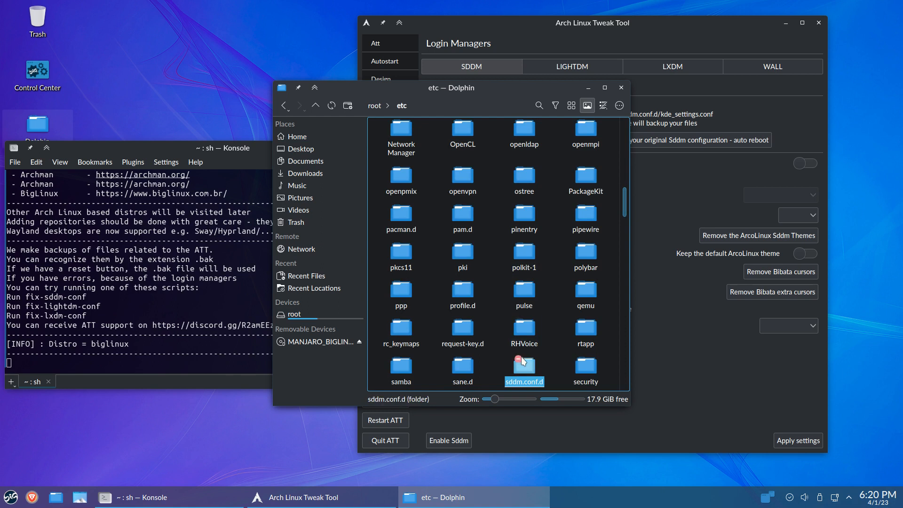
pyautogui.doubleClick(524, 365)
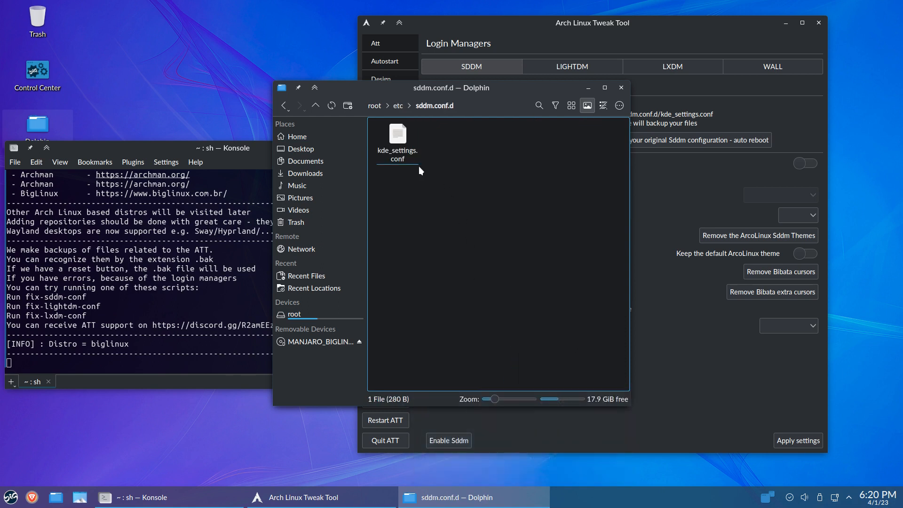
pyautogui.click(398, 141)
pyautogui.doubleClick(397, 138)
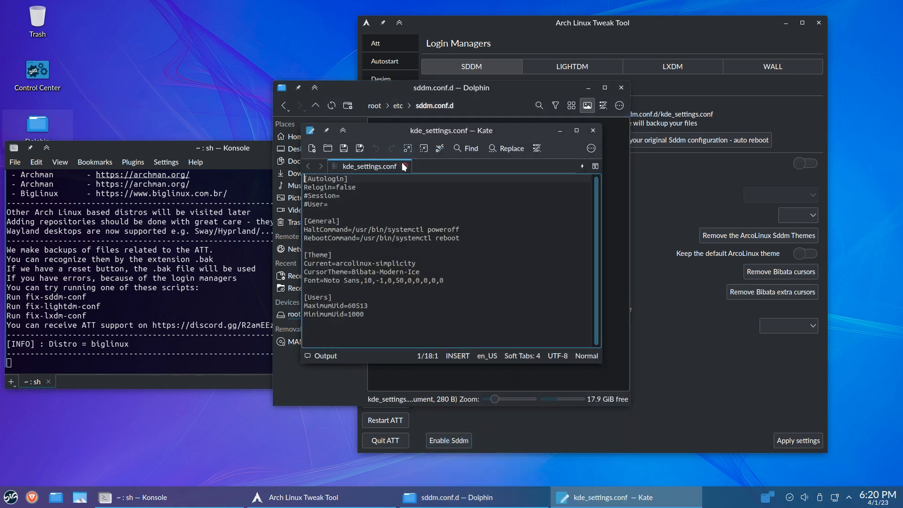
# - Examine the Theme section of kde_settings.conf, highlighting the Current theme line
pyautogui.moveTo(394, 128); pyautogui.dragTo(142, 238)
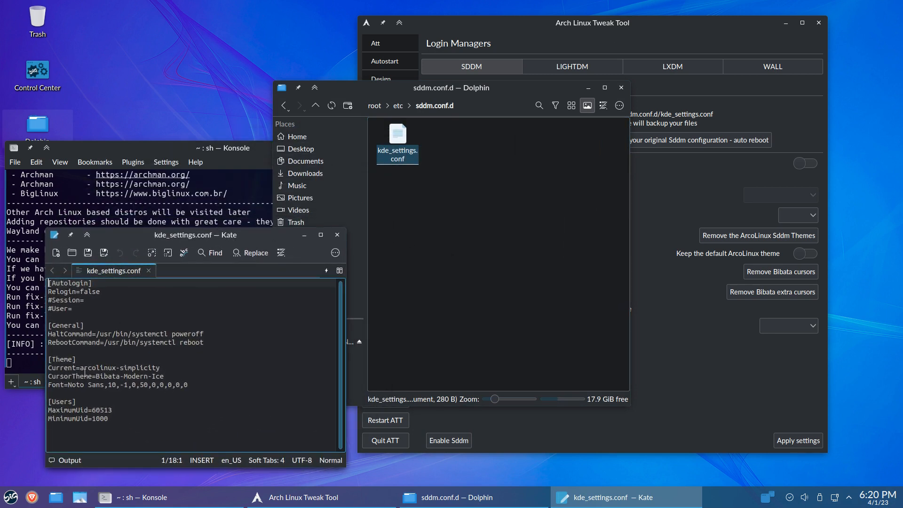
pyautogui.moveTo(77, 368); pyautogui.dragTo(160, 373)
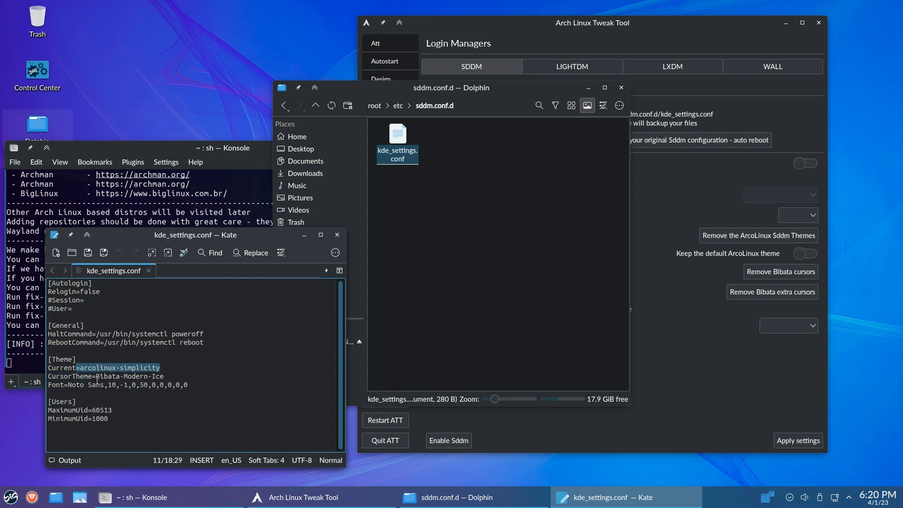
pyautogui.moveTo(95, 385); pyautogui.dragTo(160, 376)
pyautogui.click(174, 381)
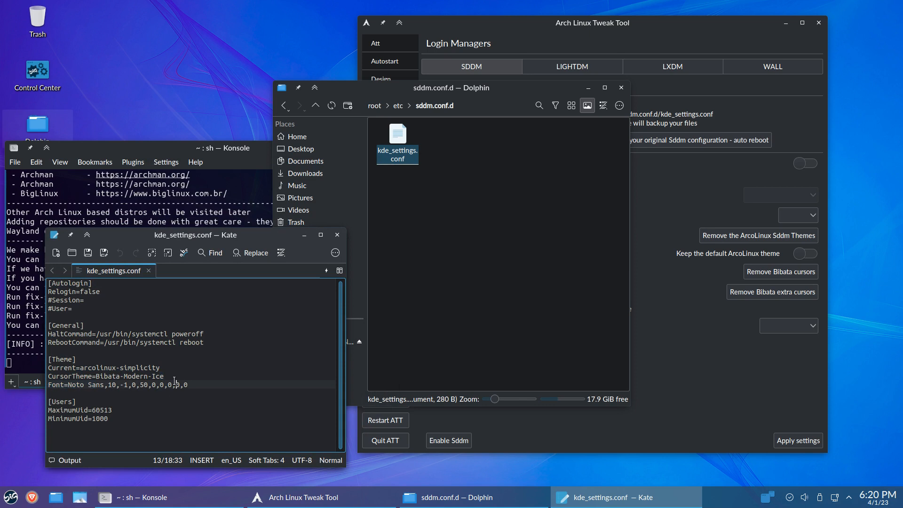
# - Quit the tweak tool and close the text editor
pyautogui.click(665, 306)
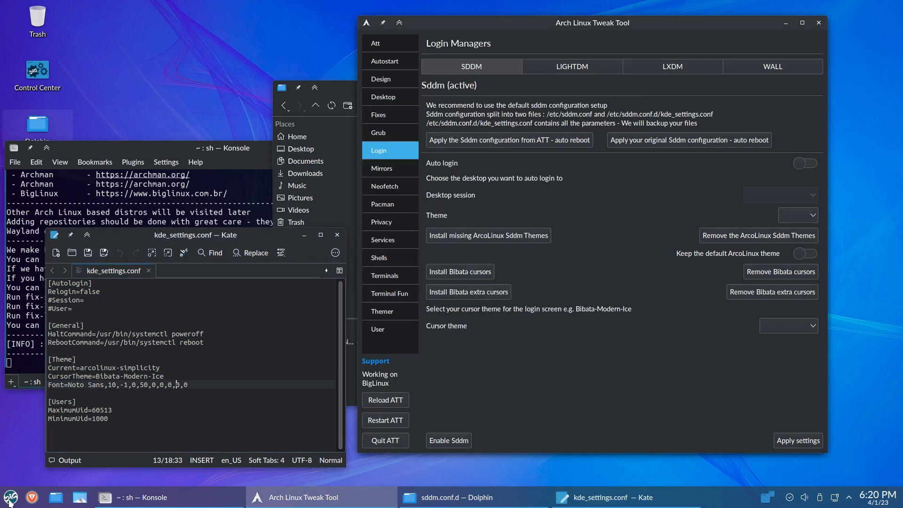
pyautogui.click(385, 440)
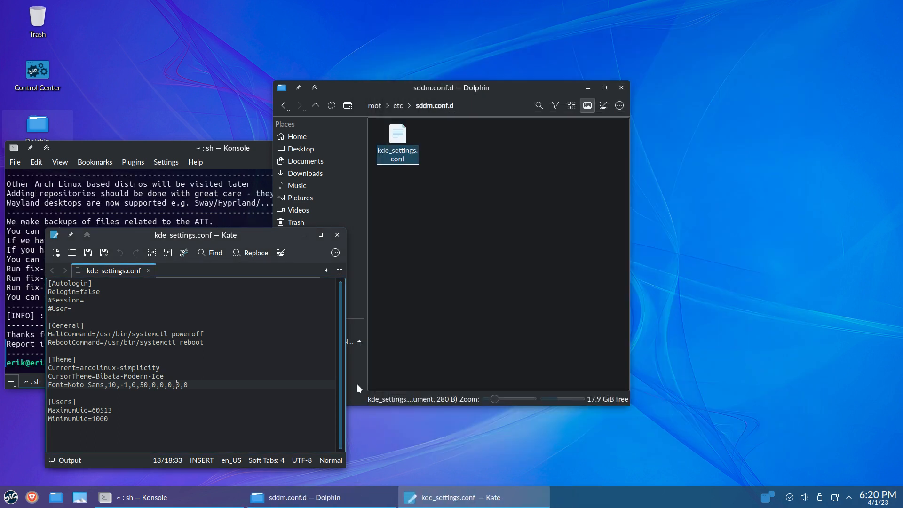
pyautogui.click(337, 235)
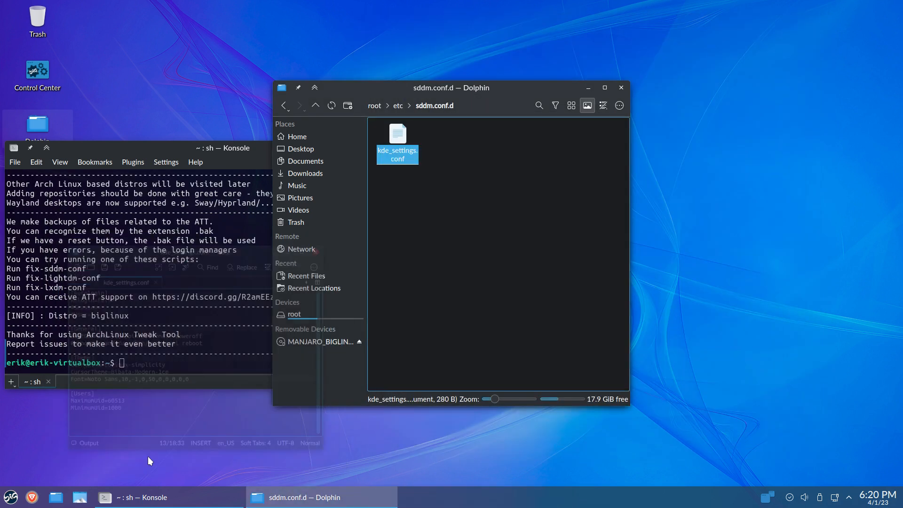
# - Log out of the desktop session from the application menu
pyautogui.click(9, 494)
pyautogui.moveTo(62, 462)
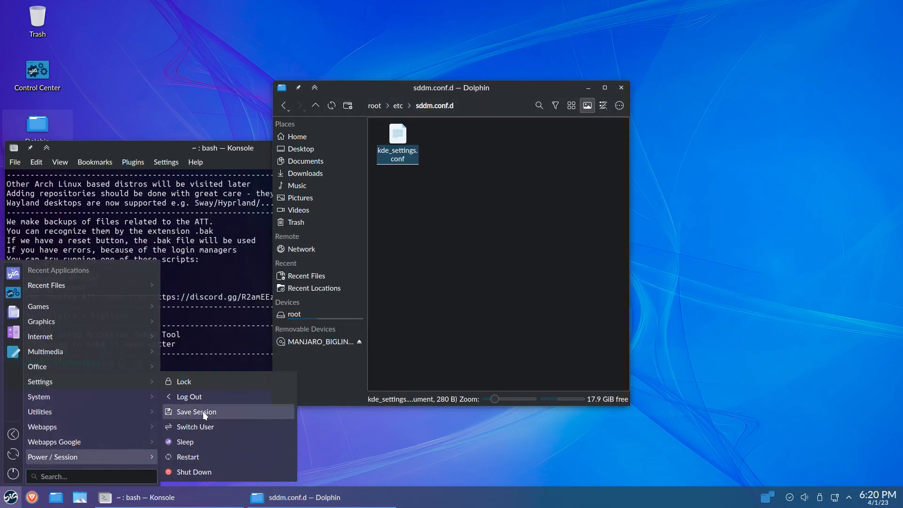
pyautogui.click(208, 399)
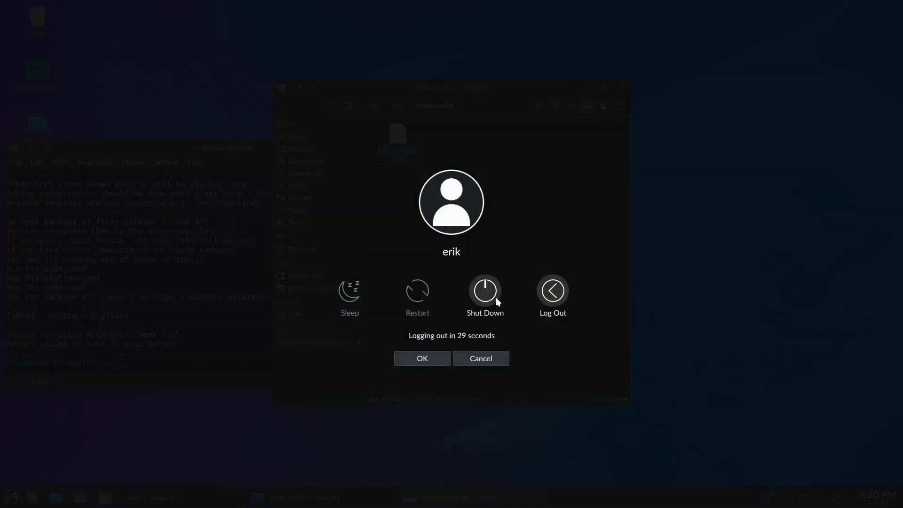
# - Log out, choose the awesome session at the login screen and sign in with the account password
pyautogui.click(552, 291)
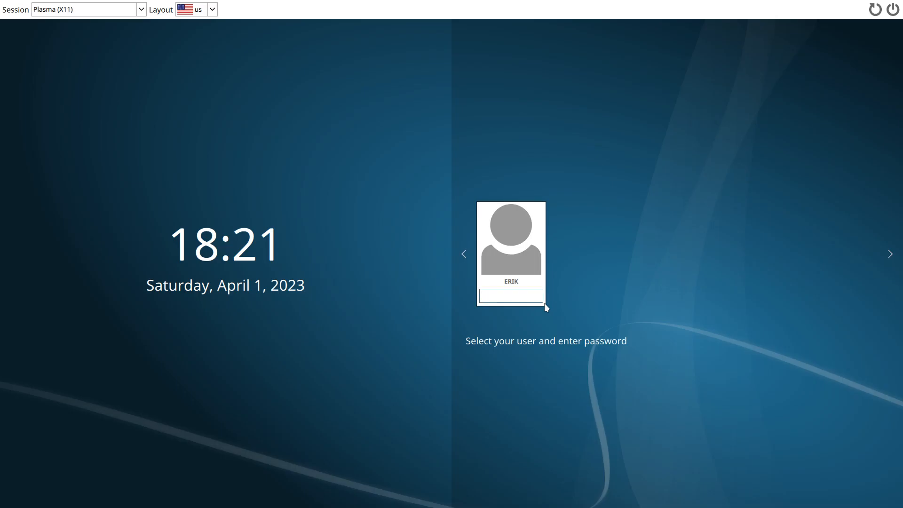
pyautogui.click(121, 13)
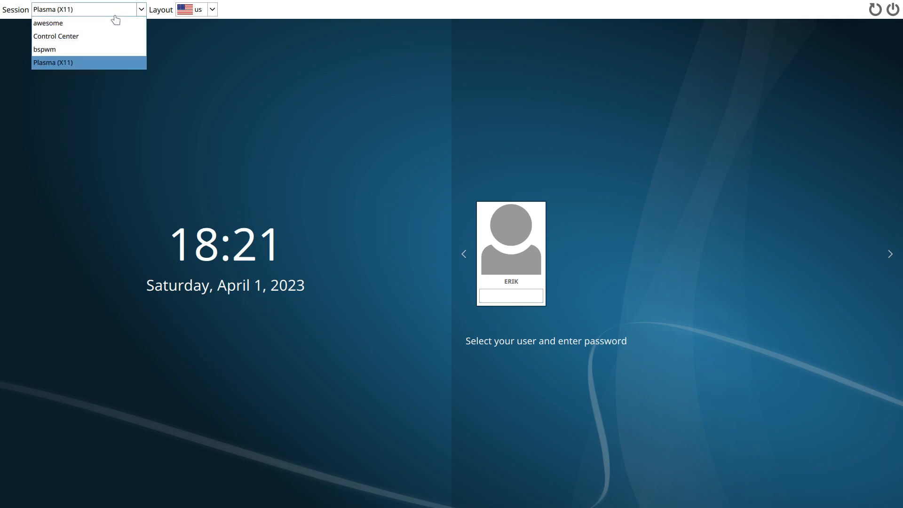
pyautogui.click(106, 23)
pyautogui.click(483, 294)
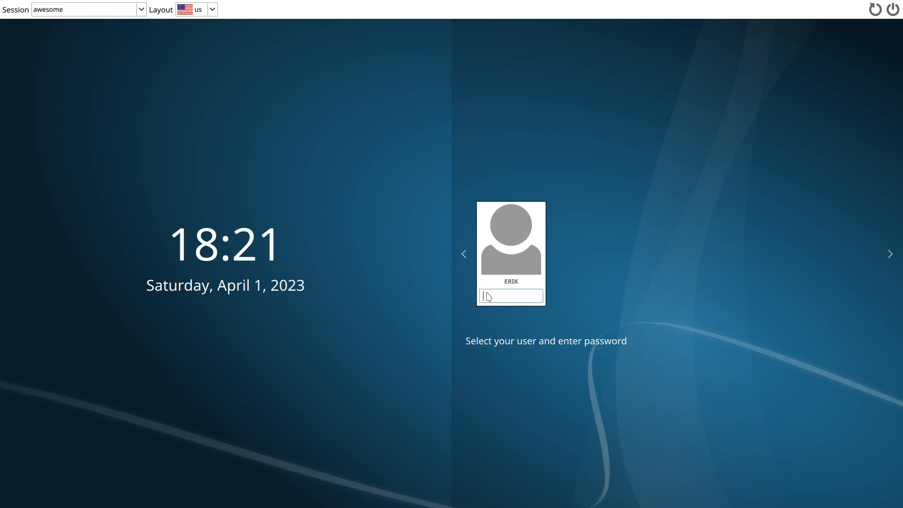
pyautogui.write('*****')
pyautogui.press('Return')
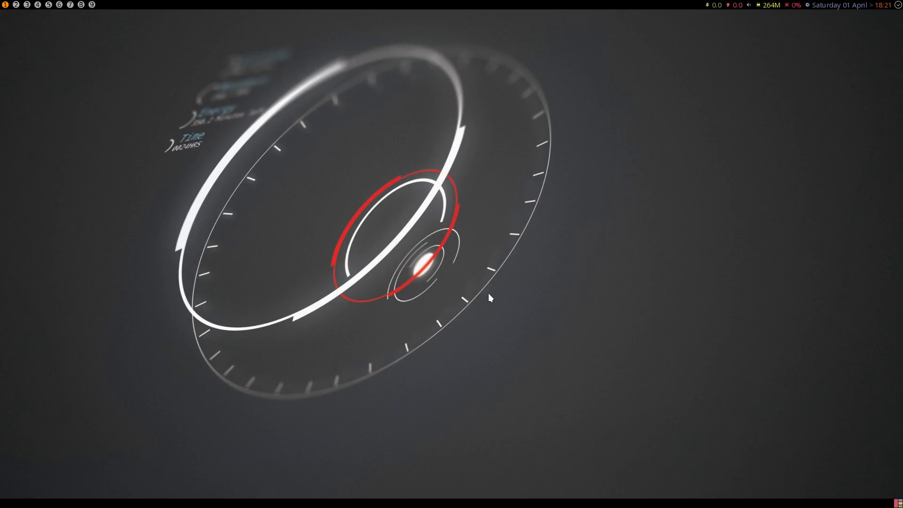
# - Open two terminals, a file manager and the application launcher in the awesome session
pyautogui.press('super+Return')
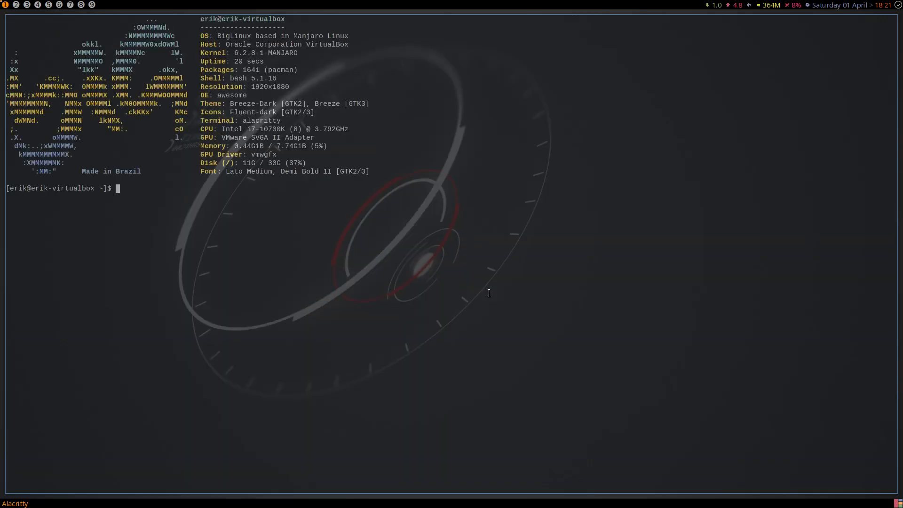
pyautogui.press('super+Return')
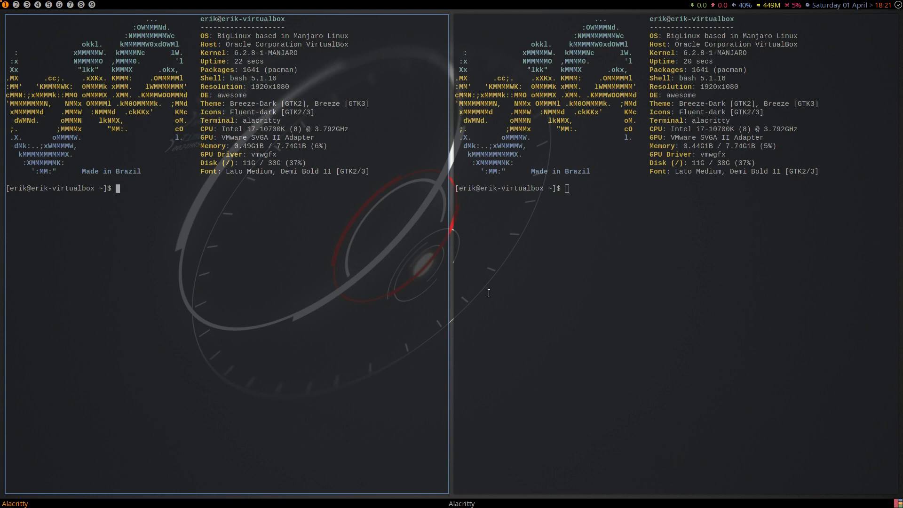
pyautogui.press('super+shift+Return')
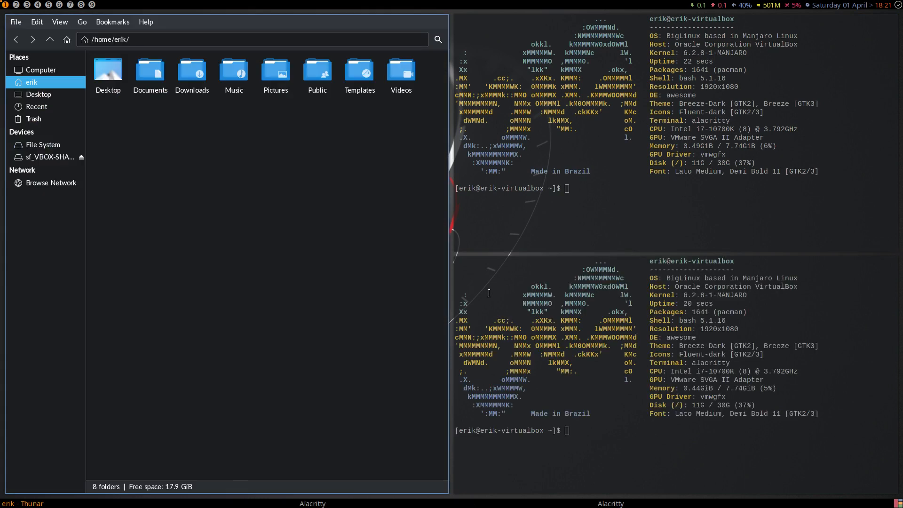
pyautogui.write('d')
pyautogui.press('super+d')
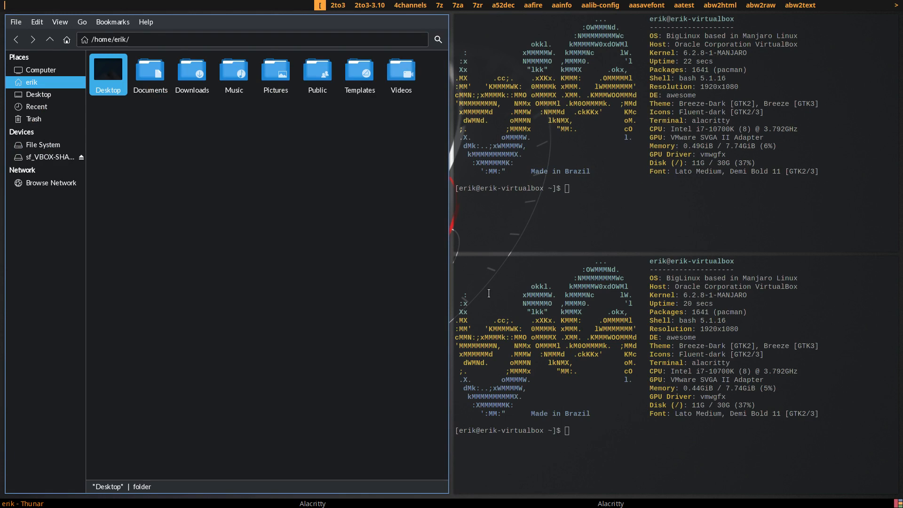
# - Close the launcher and log out of the awesome session from its exit menu
pyautogui.press('Escape')
pyautogui.press('super+x')
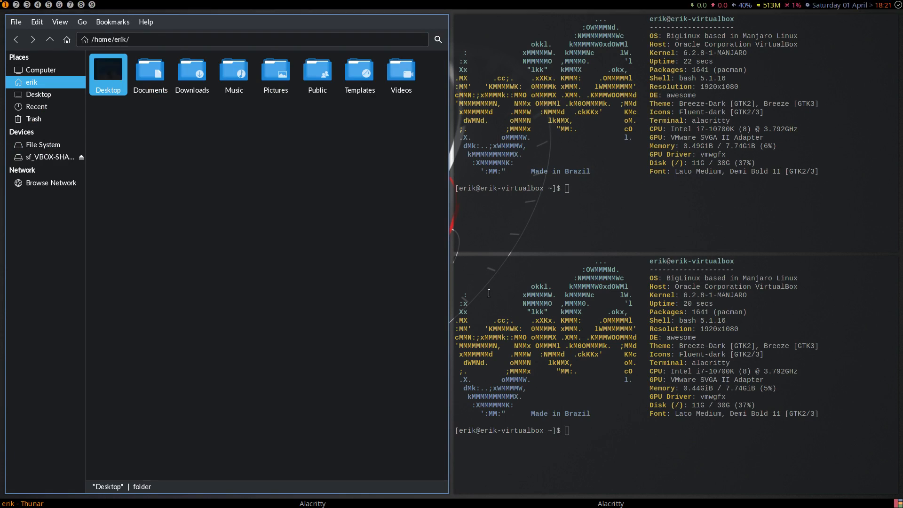
pyautogui.press('r')
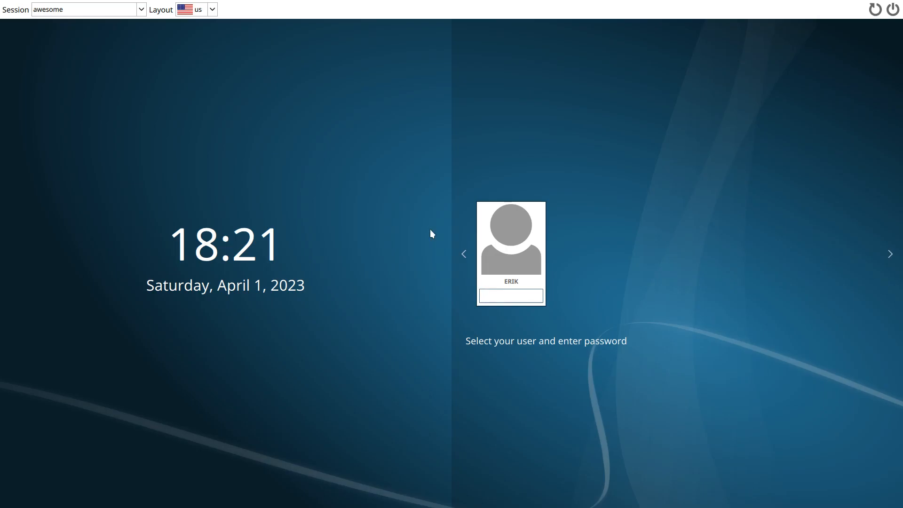
# - Choose the bspwm session at the login screen and sign in with the account password
pyautogui.click(141, 9)
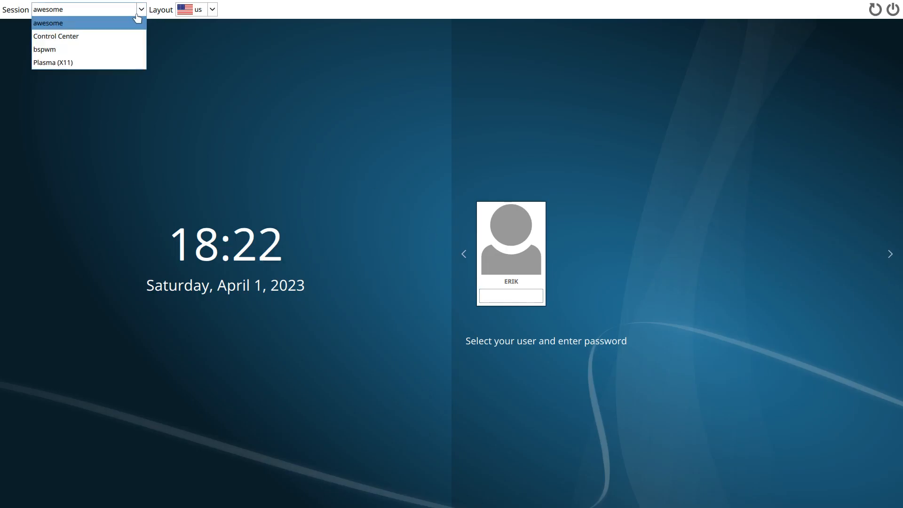
pyautogui.click(109, 50)
pyautogui.click(488, 291)
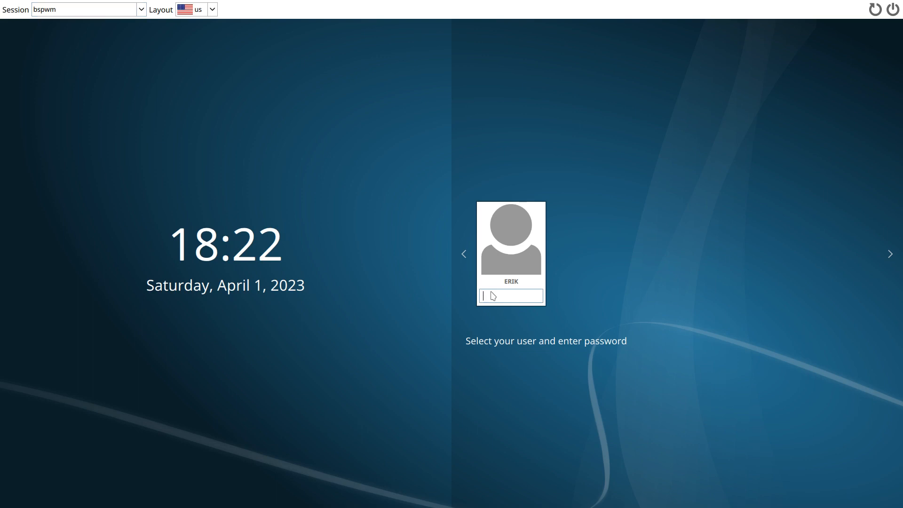
pyautogui.write('••••')
pyautogui.press('Return')
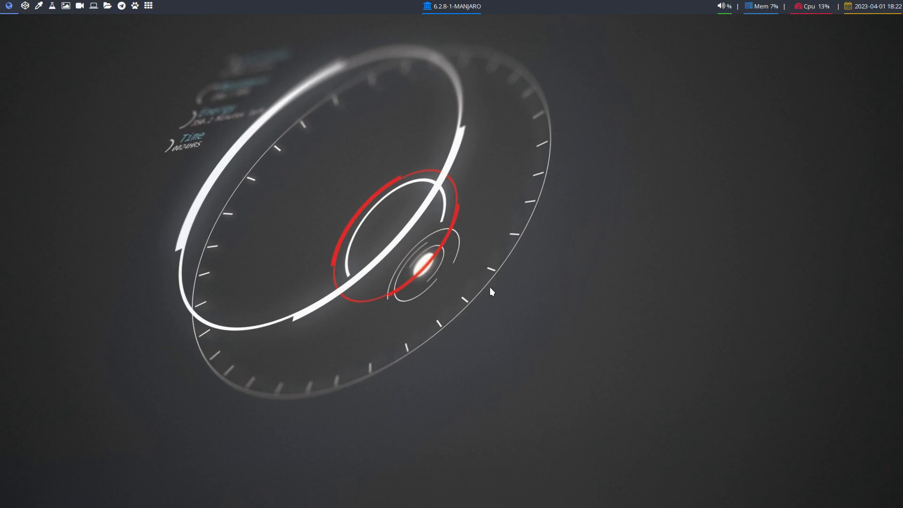
# - Open two terminals and a file manager in bspwm, then close the extra windows
pyautogui.press('super+Return')
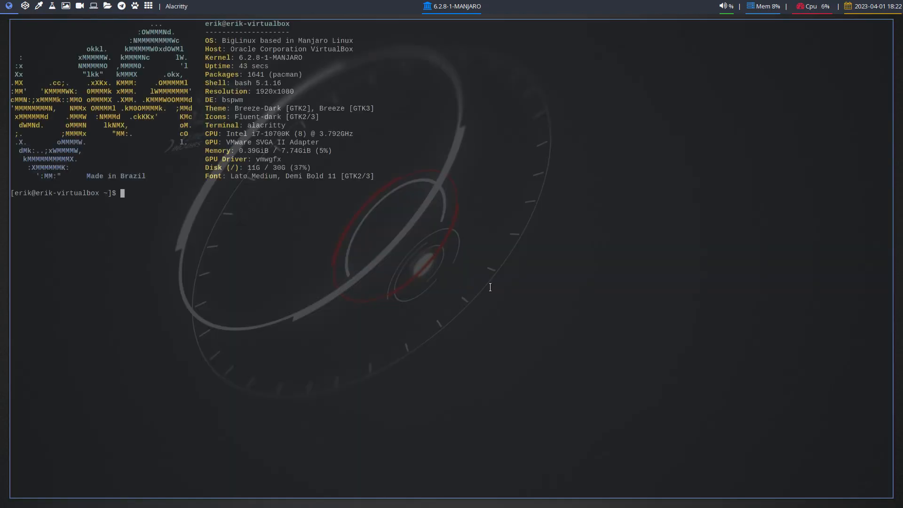
pyautogui.press('super+Return')
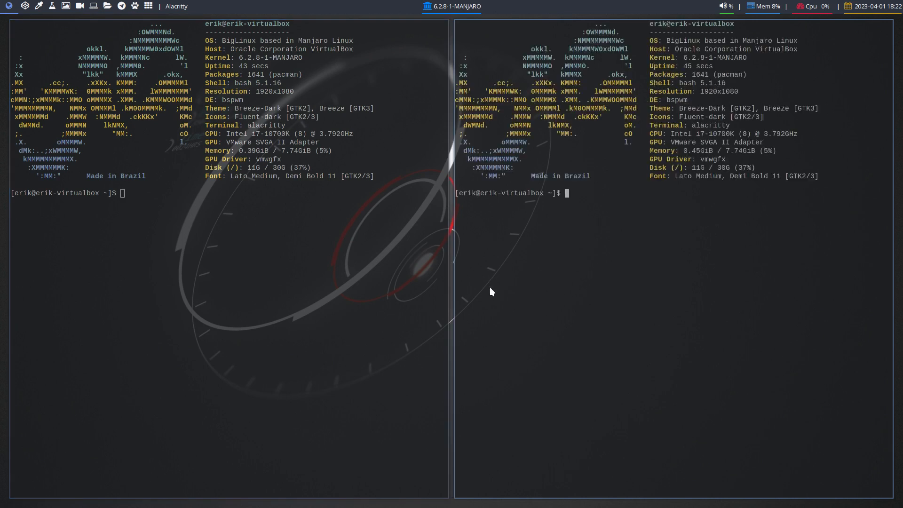
pyautogui.press('super+e')
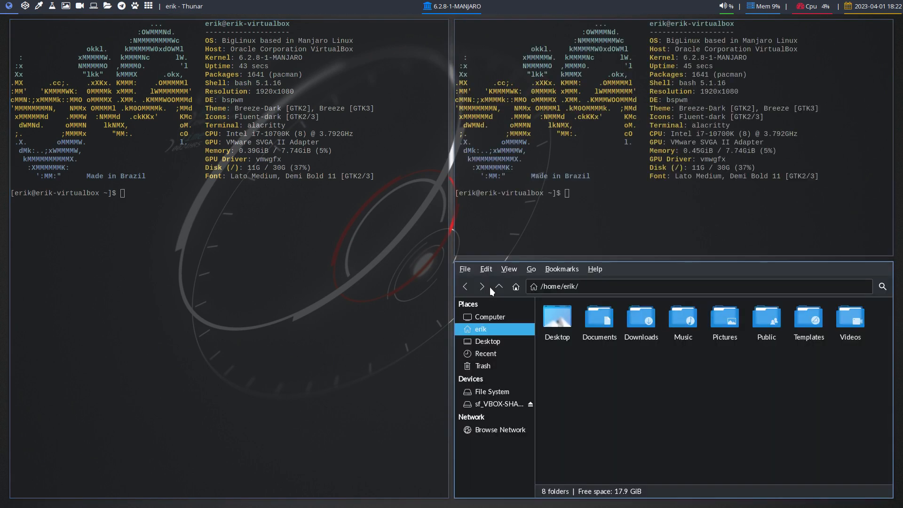
pyautogui.press('super+w')
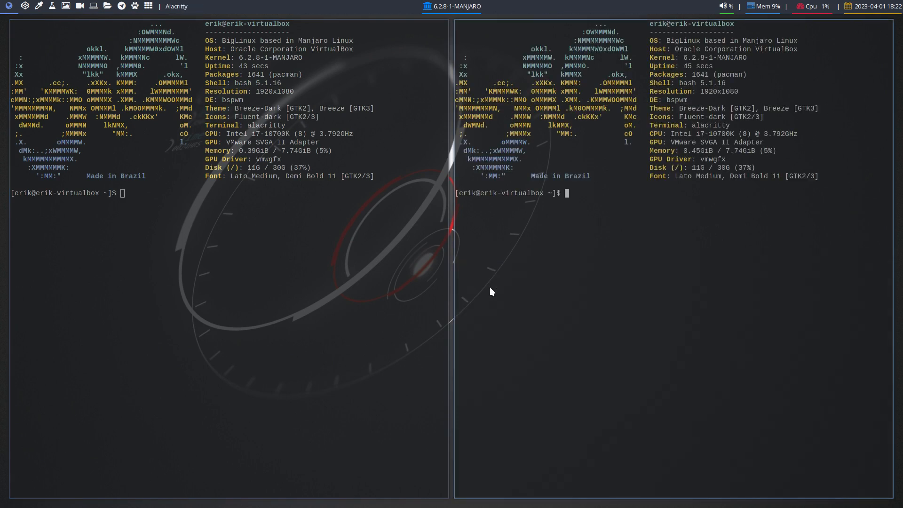
pyautogui.press('super+w')
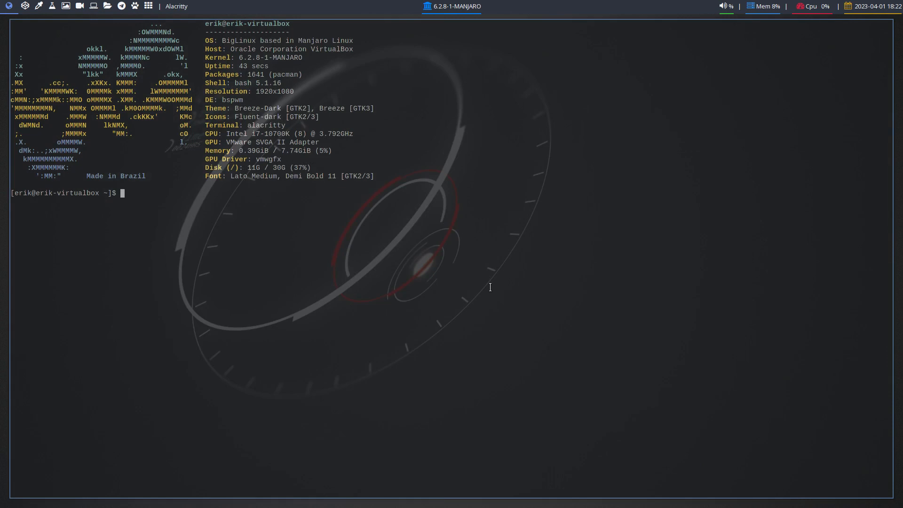
pyautogui.press('super+w')
# - Log out of bspwm, choose the Plasma (X11) session and sign in with the account password
pyautogui.press('super+x')
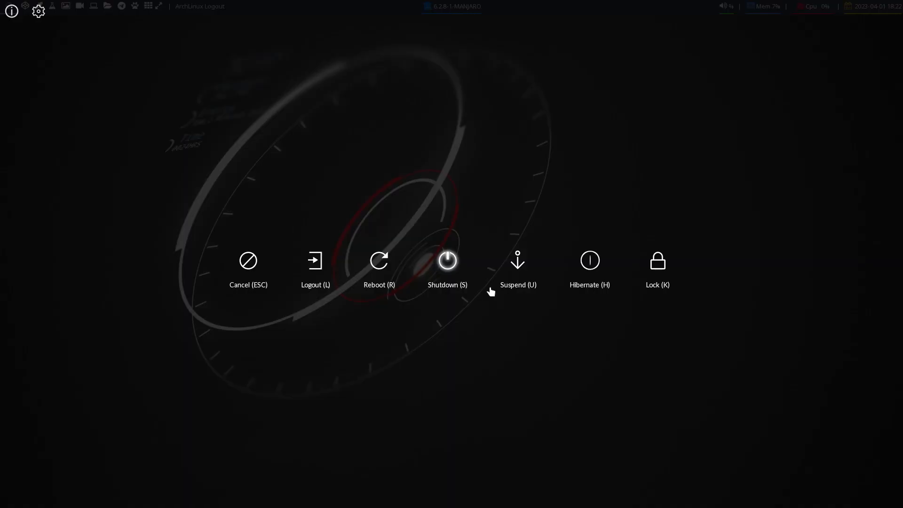
pyautogui.click(447, 261)
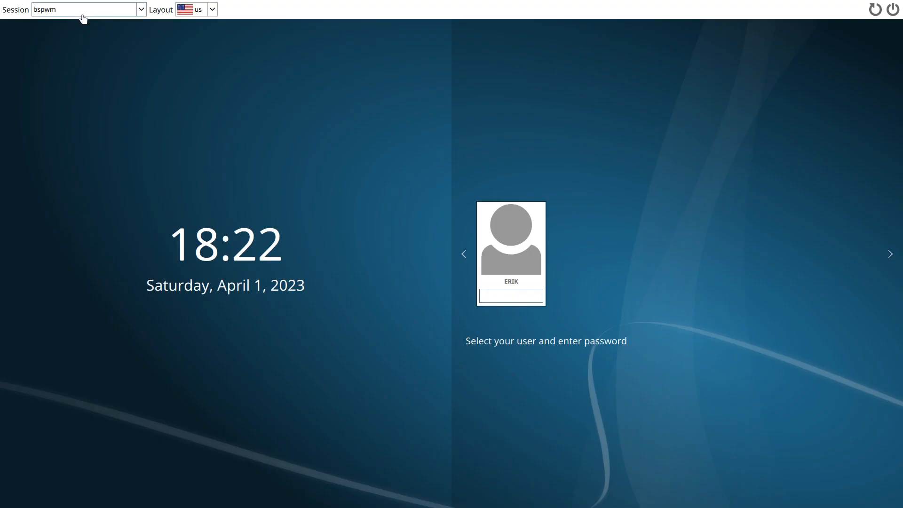
pyautogui.click(83, 14)
pyautogui.click(77, 63)
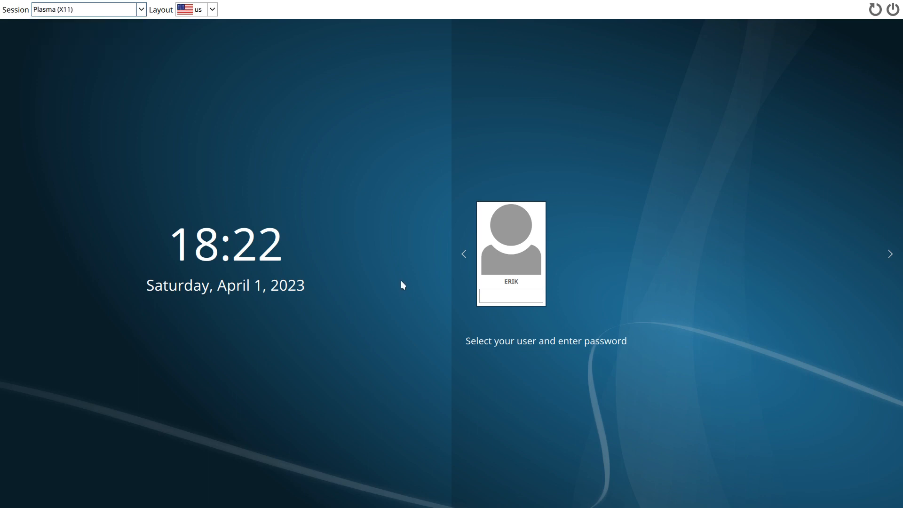
pyautogui.click(499, 299)
pyautogui.write('●●●')
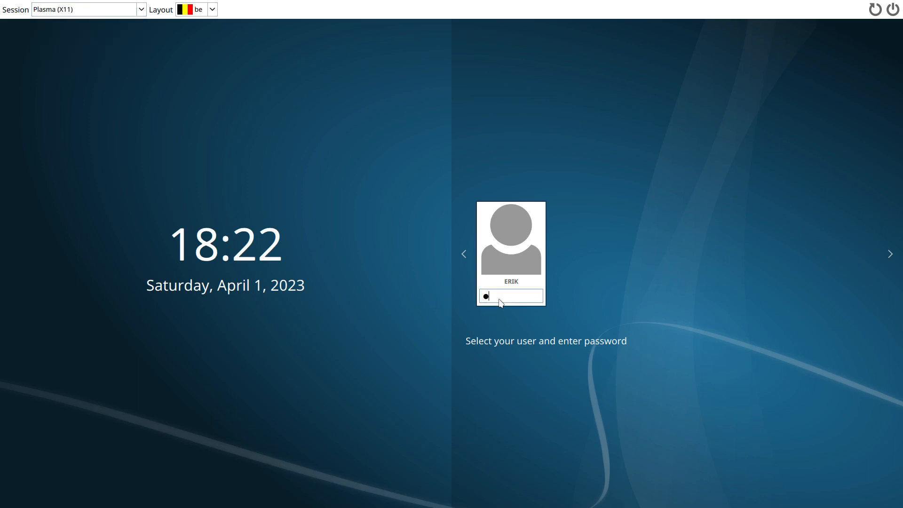
pyautogui.press('Return')
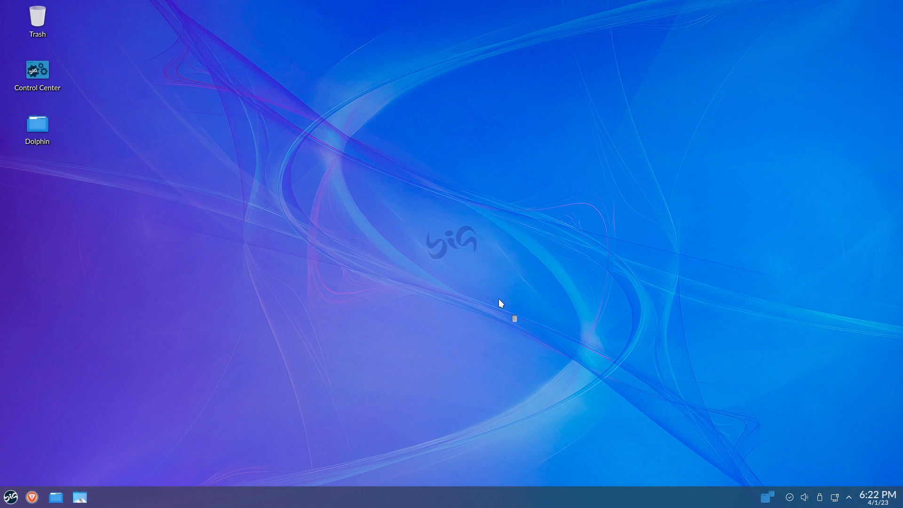
# - Open a terminal and launch the tweak tool with att, entering the sudo password
pyautogui.hotkey('ctrl', 'alt', 't')
pyautogui.write('att')
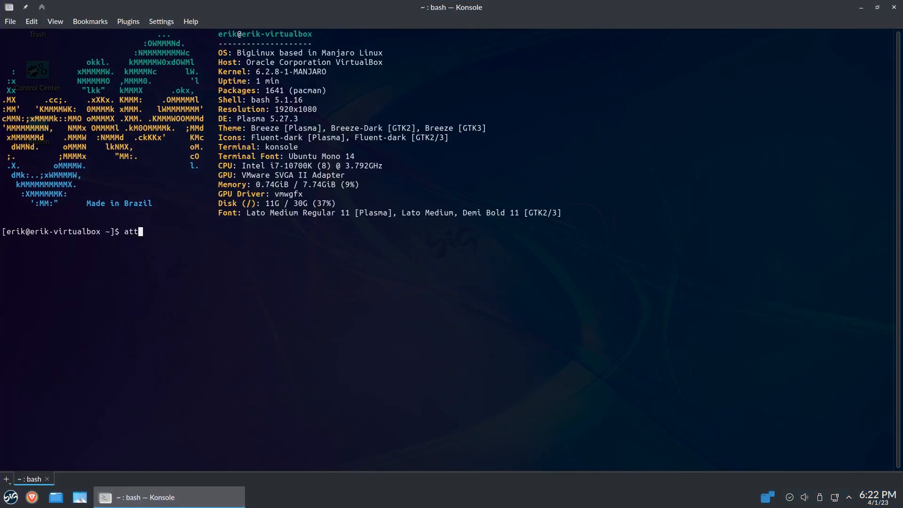
pyautogui.press('Return')
pyautogui.write('****')
pyautogui.press('Return')
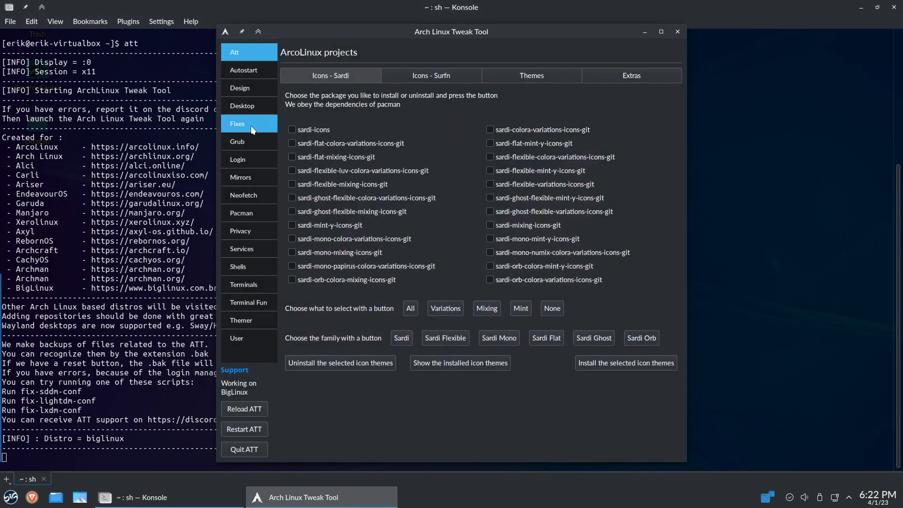
# - Open the Login managers section and set the SDDM theme to biglinux
pyautogui.click(253, 151)
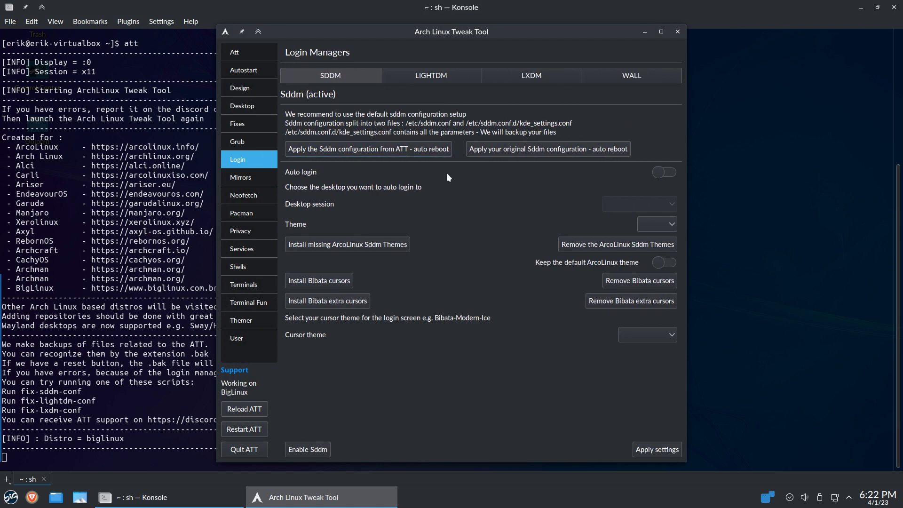
pyautogui.click(669, 226)
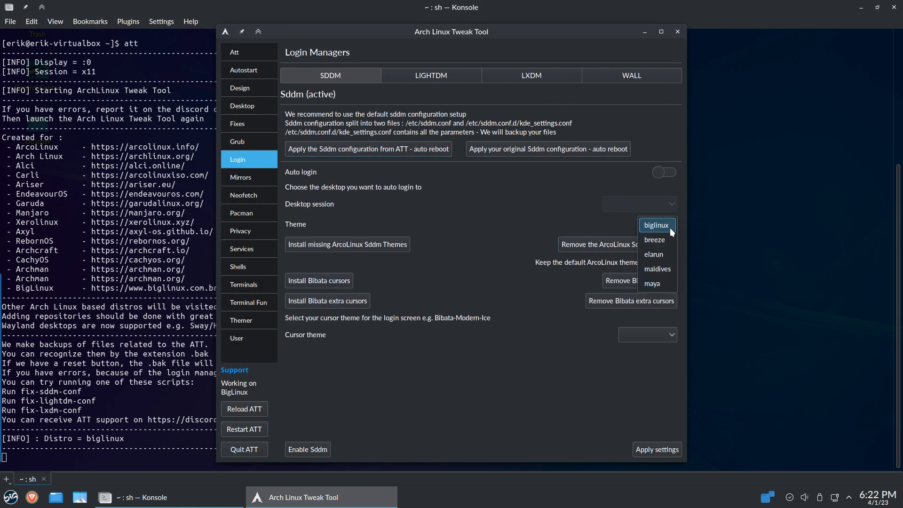
pyautogui.click(659, 230)
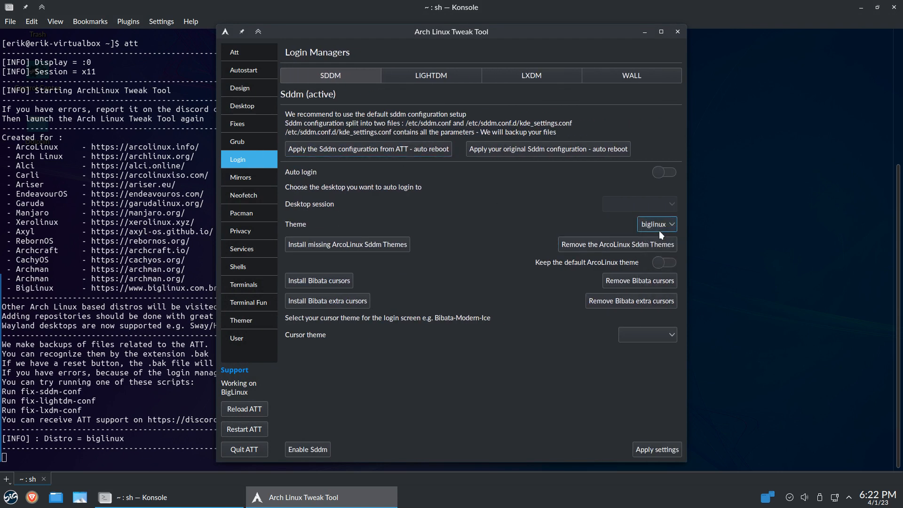
pyautogui.click(661, 228)
pyautogui.click(661, 228)
pyautogui.click(661, 228)
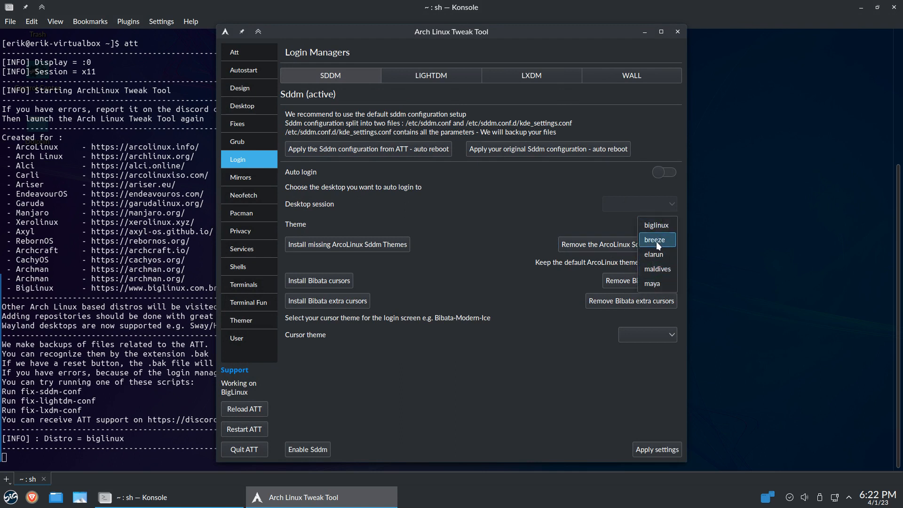
pyautogui.click(661, 225)
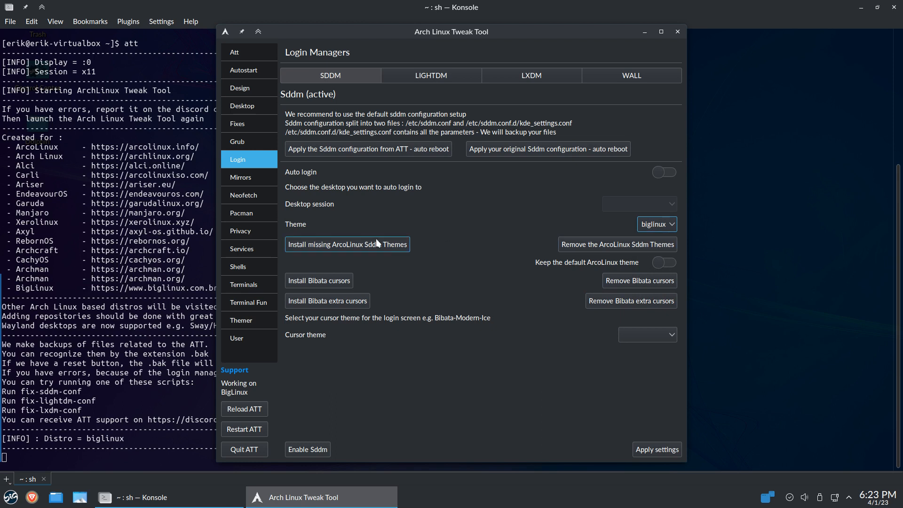
# - Set the SDDM cursor theme to Breeze_Snow and apply the settings
pyautogui.click(671, 340)
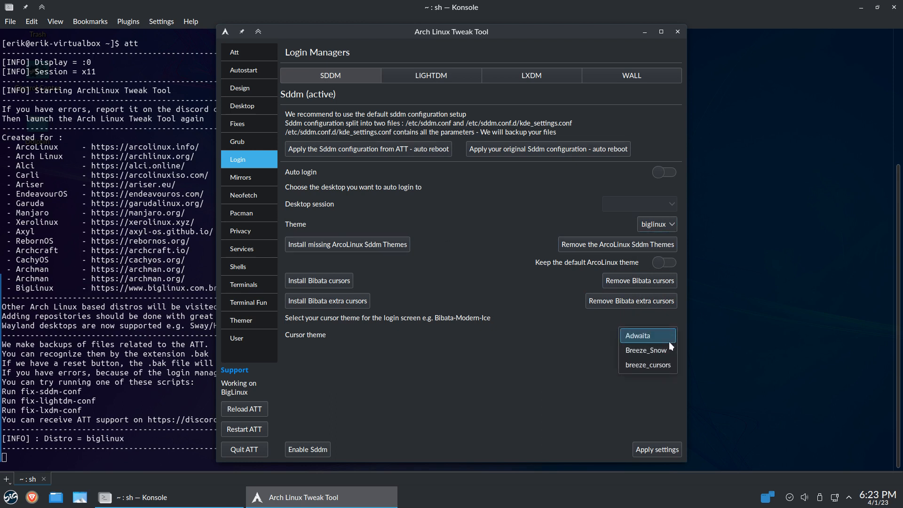
pyautogui.click(659, 353)
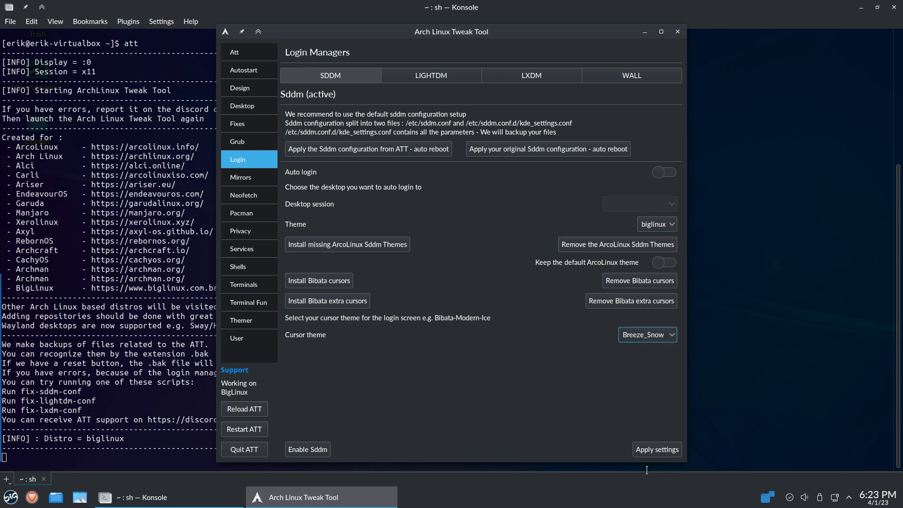
pyautogui.click(662, 450)
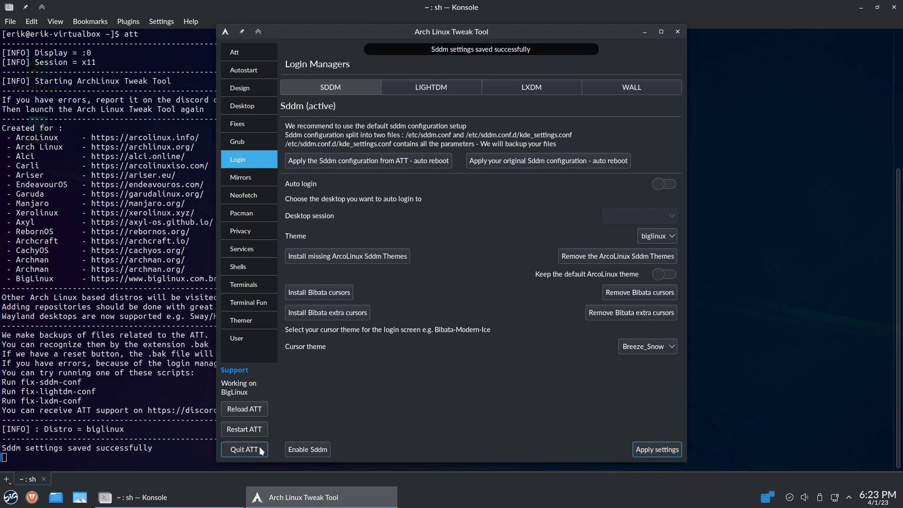
# - Quit the tweak tool and run nsddmk in the terminal
pyautogui.click(243, 449)
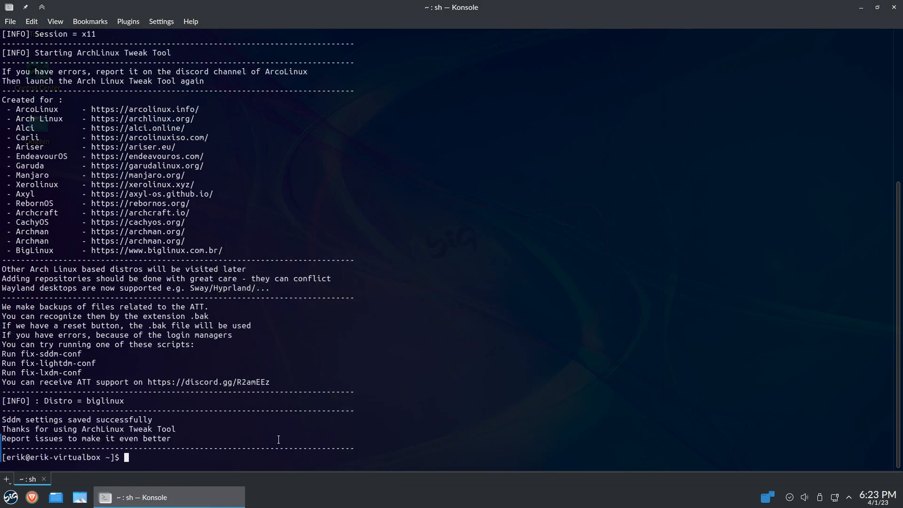
pyautogui.write('nsddmk')
pyautogui.press('Return')
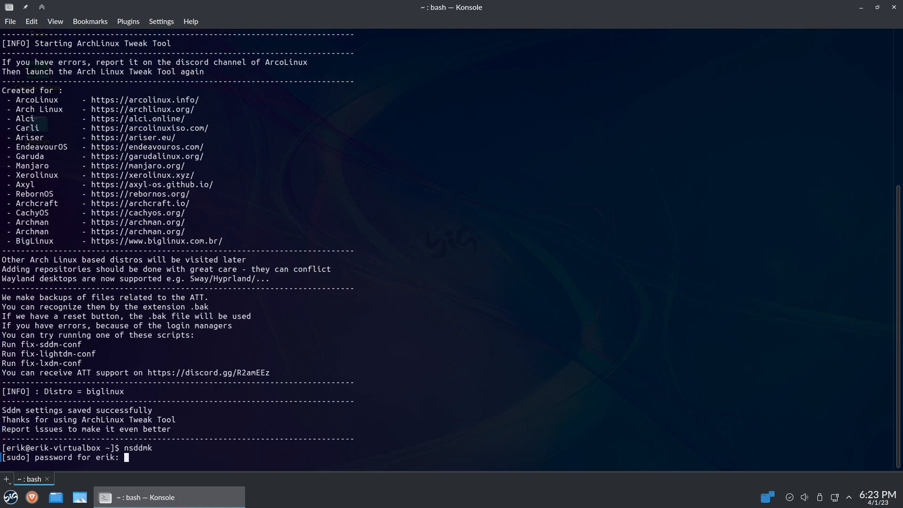
# - Enter the sudo password to open the SDDM settings file in nano, review its Theme entries, and exit
pyautogui.write('****')
pyautogui.press('Return')
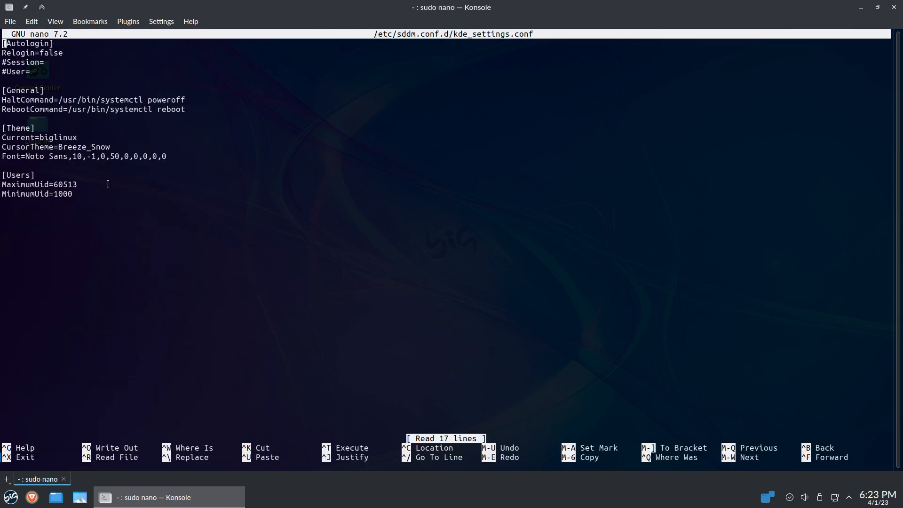
pyautogui.tripleClick(65, 145)
pyautogui.click(73, 145)
pyautogui.hotkey('ctrl', 'x')
# - Log out of the current session
pyautogui.press('super+x')
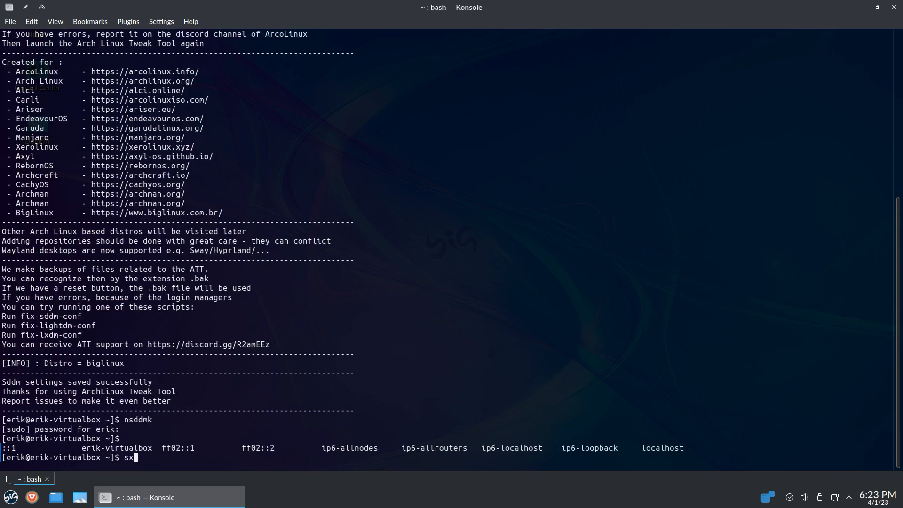
pyautogui.click(11, 497)
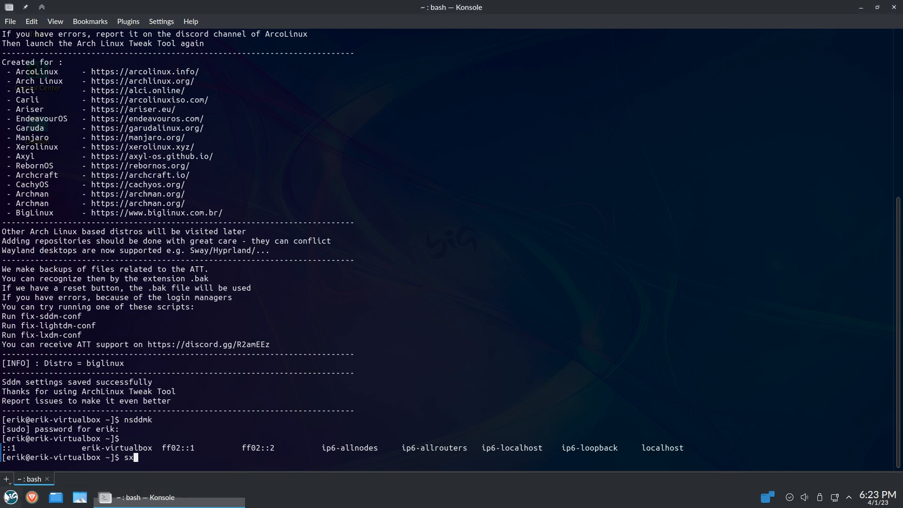
pyautogui.moveTo(96, 461)
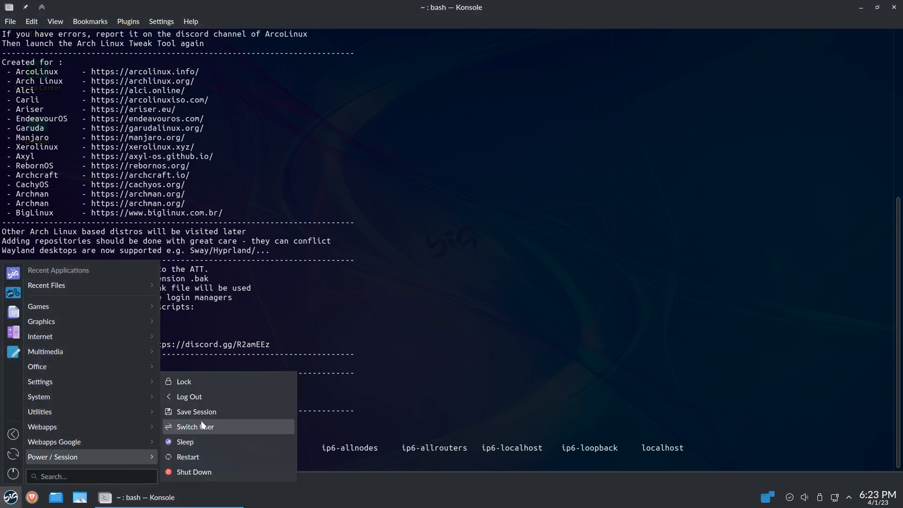
pyautogui.click(204, 397)
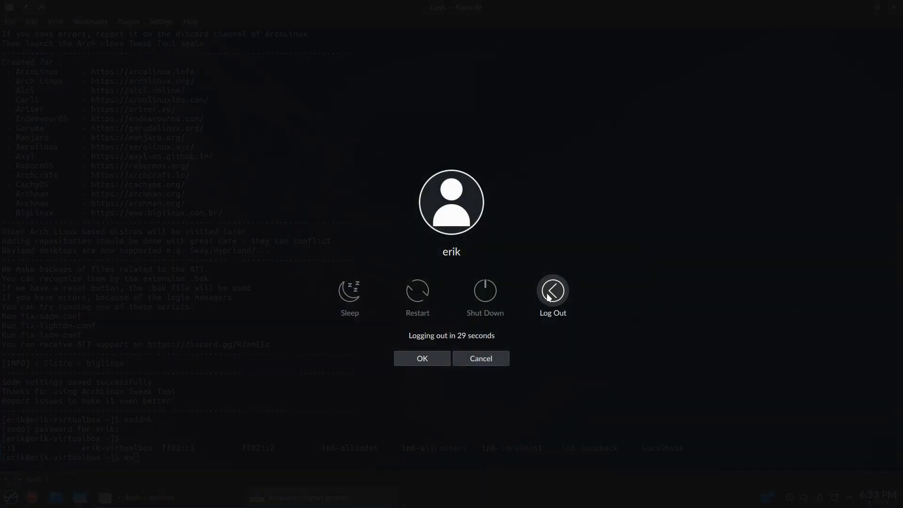
pyautogui.click(548, 294)
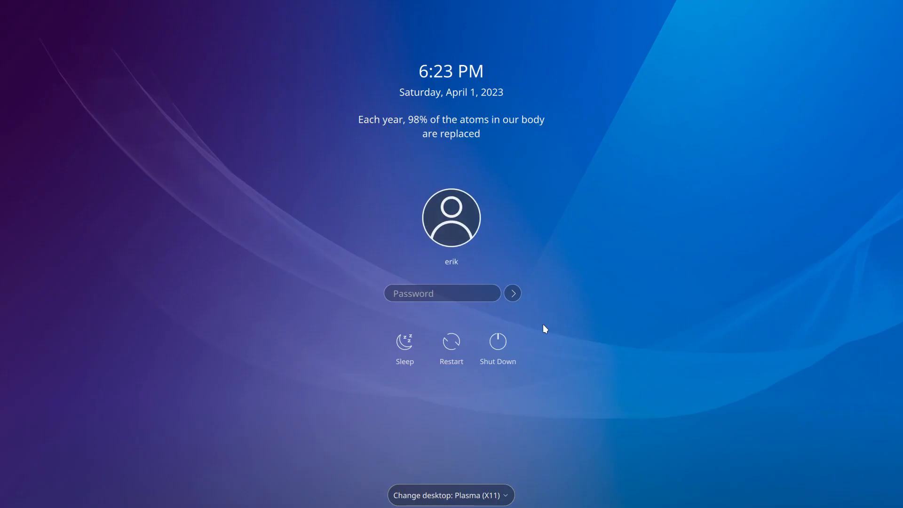
# - Choose the Plasma (X11) session on the login screen and log in with the account password
pyautogui.click(437, 496)
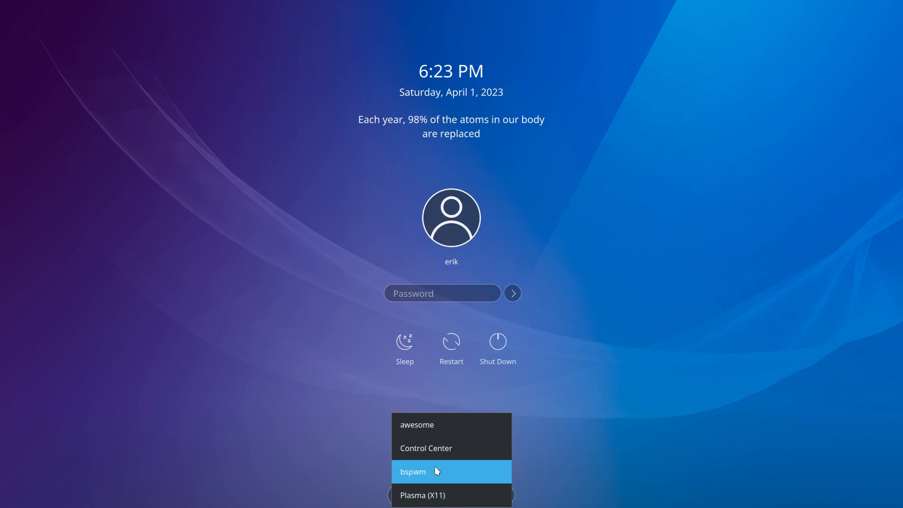
pyautogui.click(468, 491)
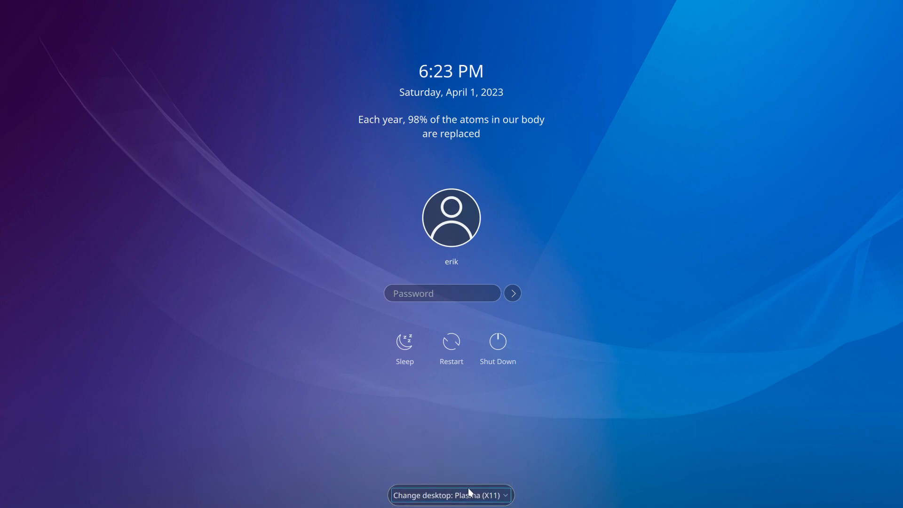
pyautogui.write('****')
pyautogui.press('Return')
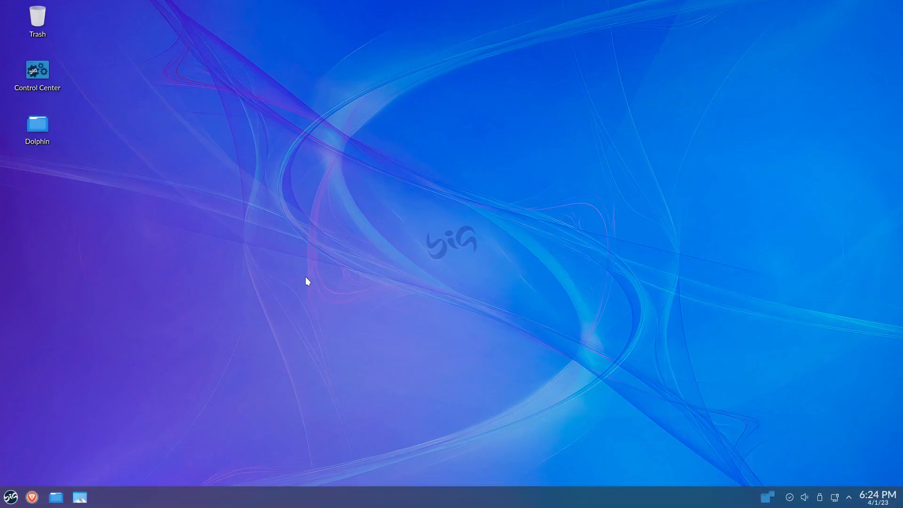
# - Open a terminal and launch the tweak tool with att, entering the sudo password
pyautogui.hotkey('ctrl', 'alt', 't')
pyautogui.write('att')
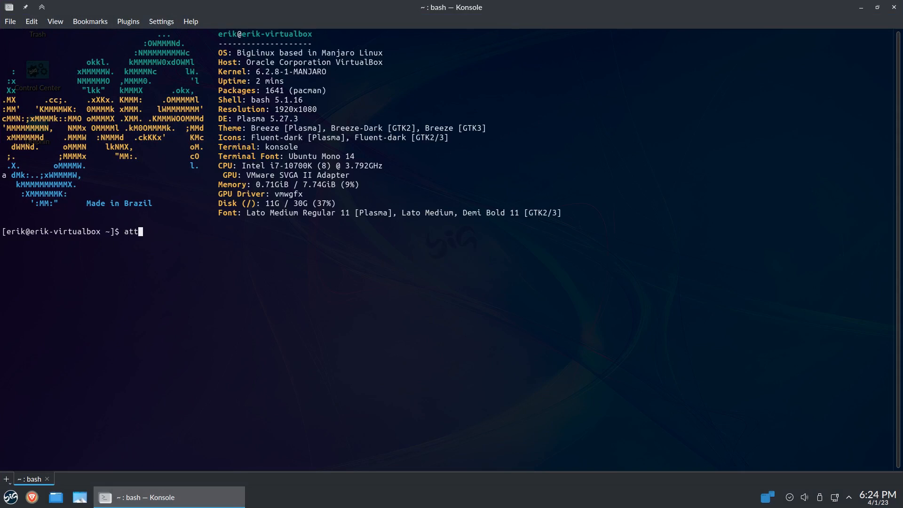
pyautogui.press('Return')
pyautogui.write('••••')
pyautogui.press('Return')
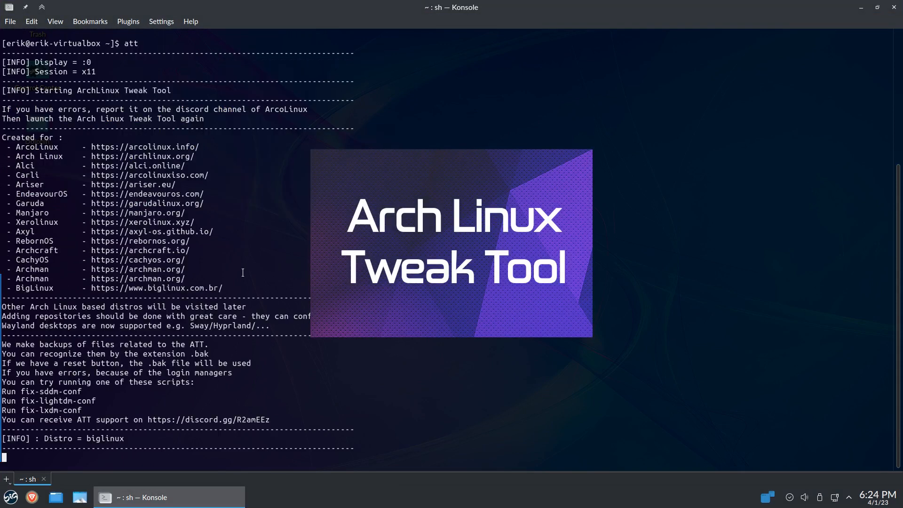
# - In the Login managers WALL tab, select the city skyline wallpaper and apply it as the SDDM background
pyautogui.moveTo(388, 7); pyautogui.dragTo(223, 38)
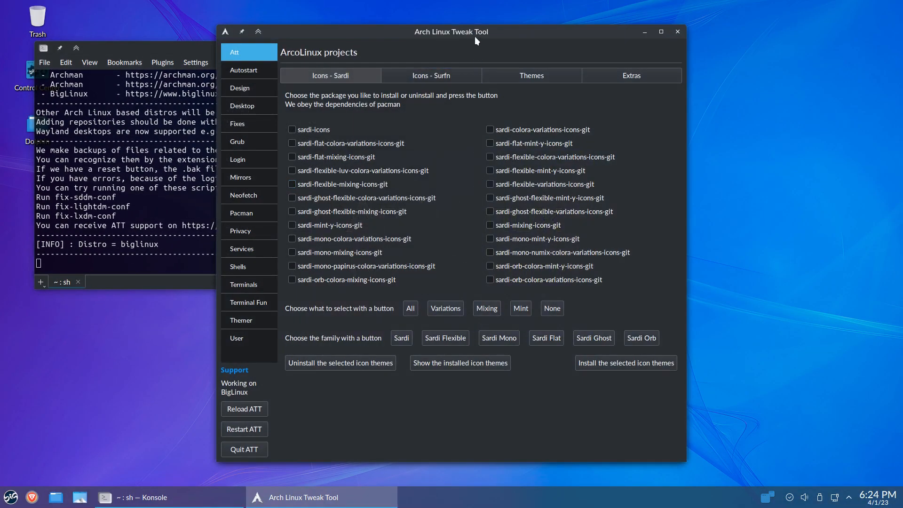
pyautogui.moveTo(475, 36); pyautogui.dragTo(633, 36)
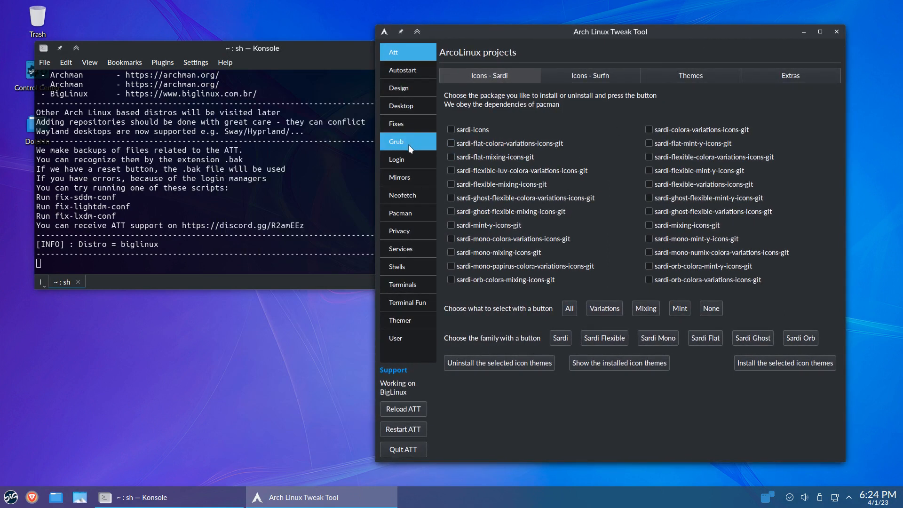
pyautogui.click(405, 157)
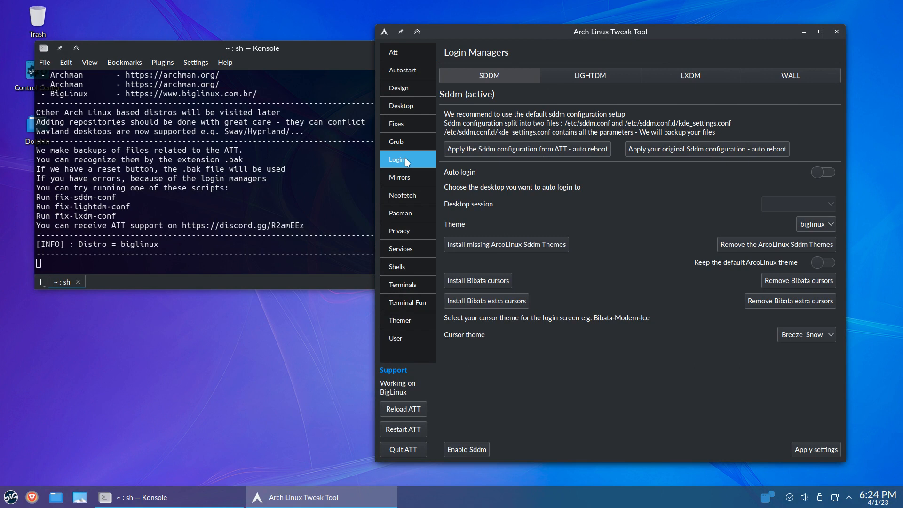
pyautogui.click(789, 78)
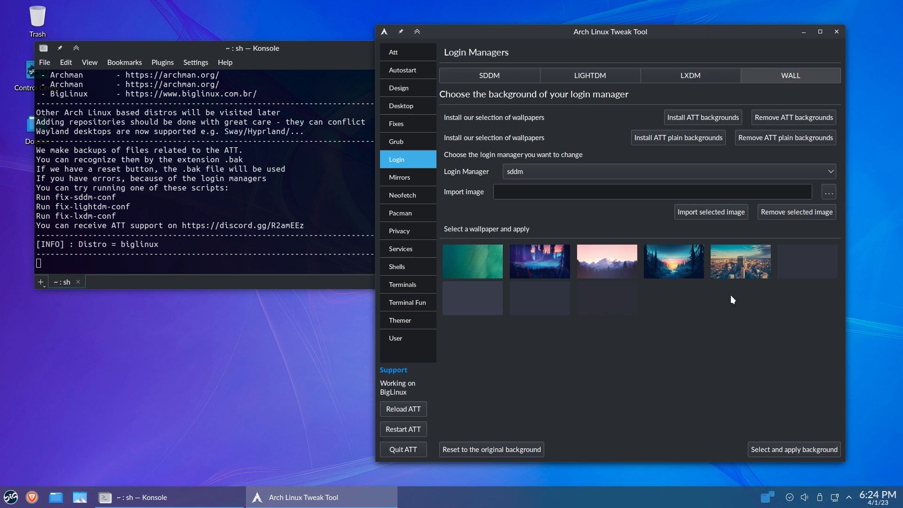
pyautogui.click(732, 258)
pyautogui.click(782, 450)
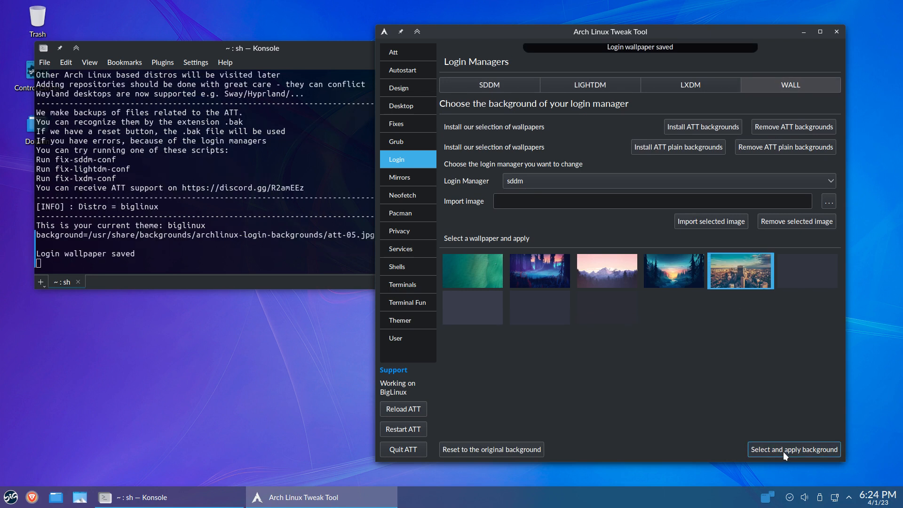
# - Quit the tweak tool
pyautogui.click(414, 449)
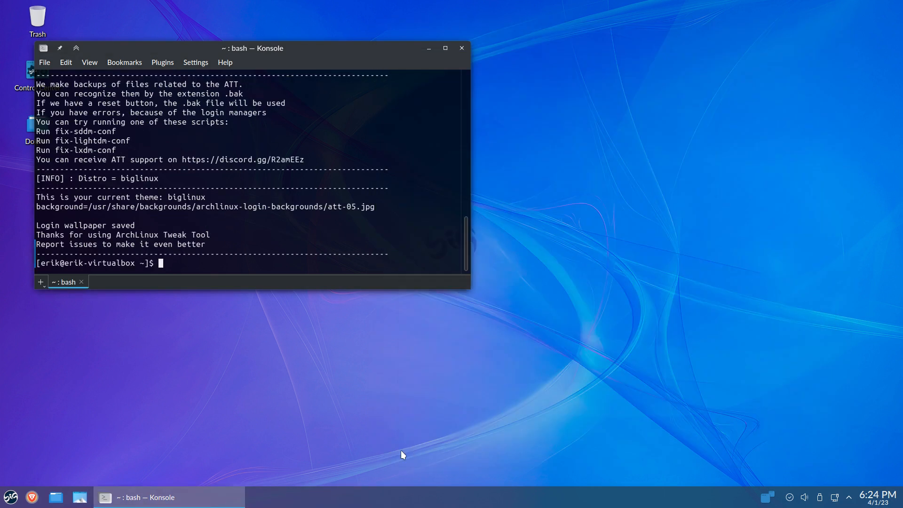
pyautogui.click(12, 496)
pyautogui.moveTo(74, 457)
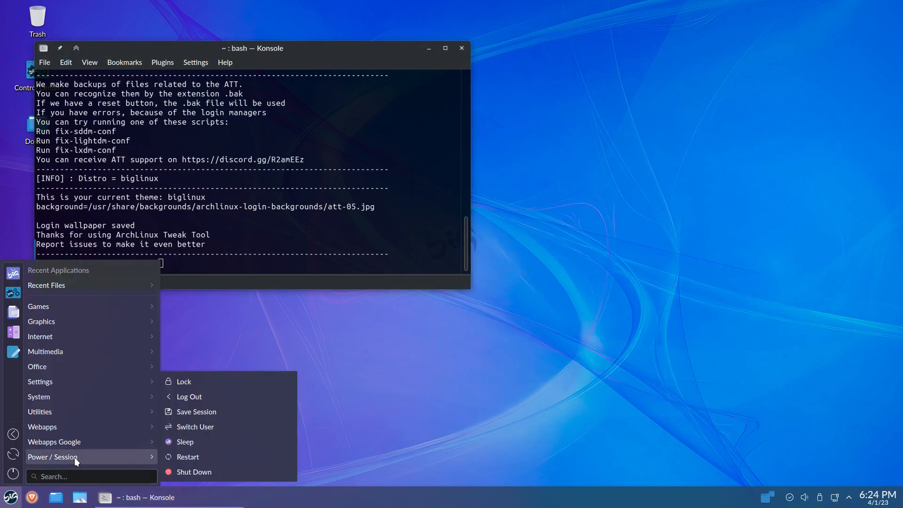
pyautogui.press('Escape')
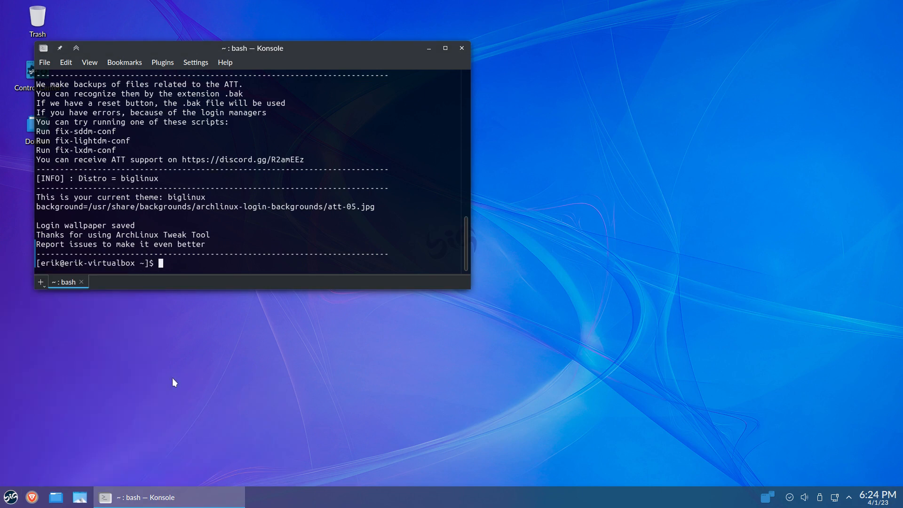
# - Log out and log back in with the account password to see the new login background
pyautogui.click(10, 497)
pyautogui.click(12, 496)
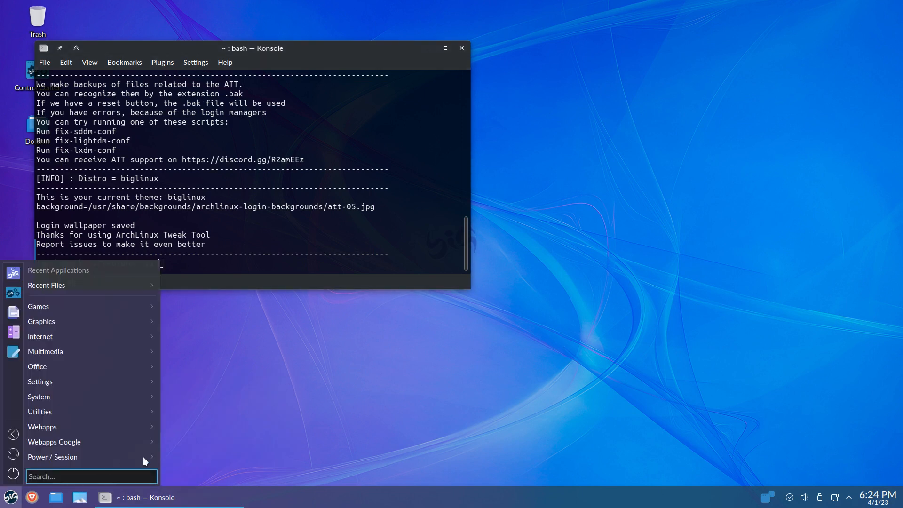
pyautogui.moveTo(143, 456)
pyautogui.click(199, 397)
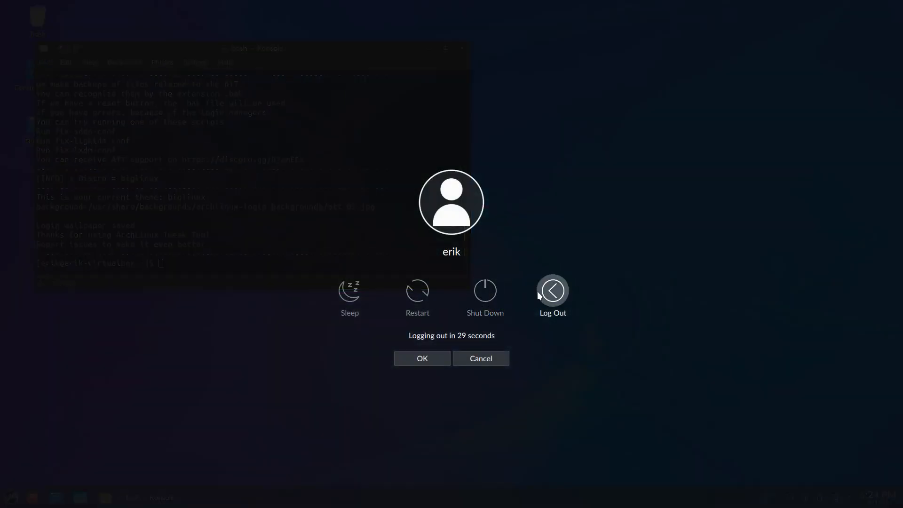
pyautogui.click(541, 291)
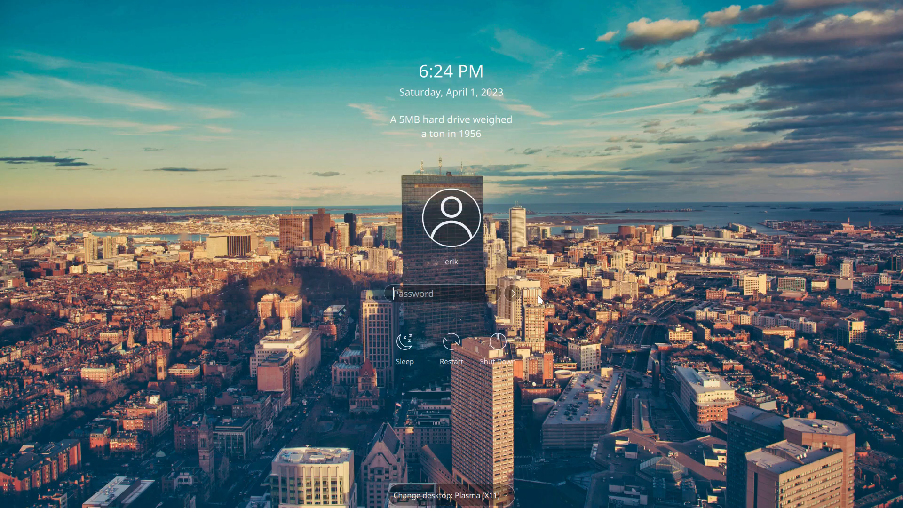
pyautogui.write('****')
pyautogui.press('Return')
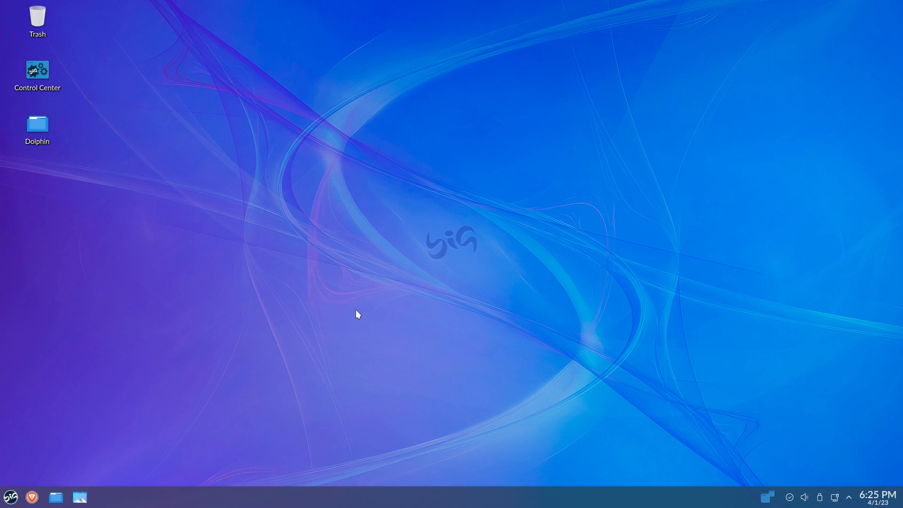
# - Open a terminal and launch the tweak tool with att, entering the sudo password
pyautogui.hotkey('ctrl', 'alt', 't')
pyautogui.write('att')
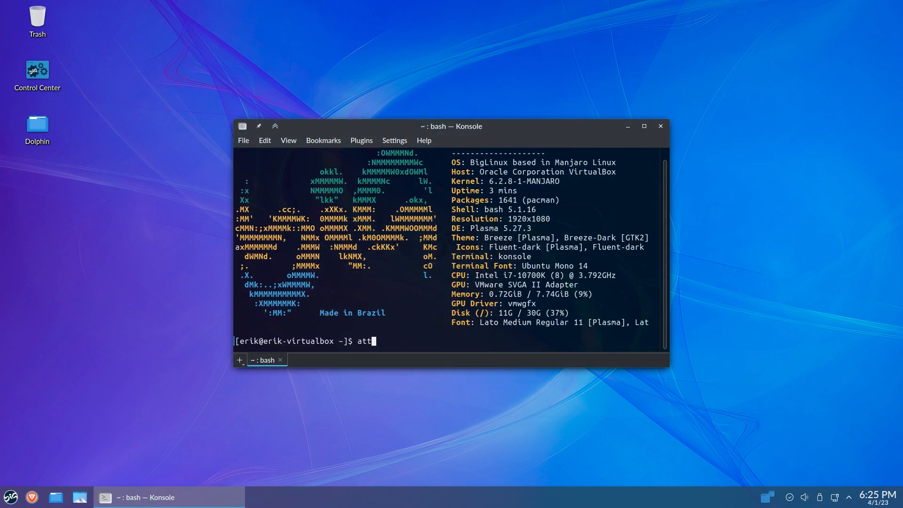
pyautogui.press('Return')
pyautogui.write('********')
pyautogui.press('Return')
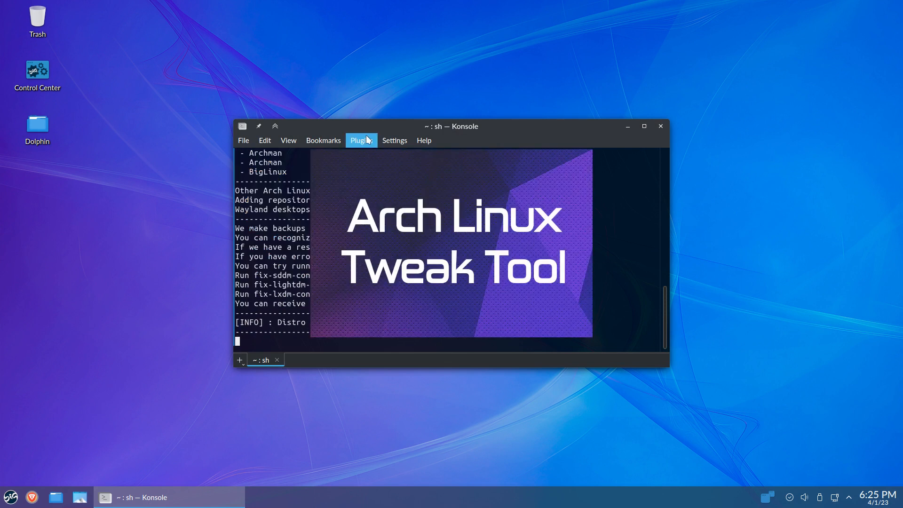
# - Open the Mirrors section of the tweak tool
pyautogui.moveTo(365, 129); pyautogui.dragTo(130, 67)
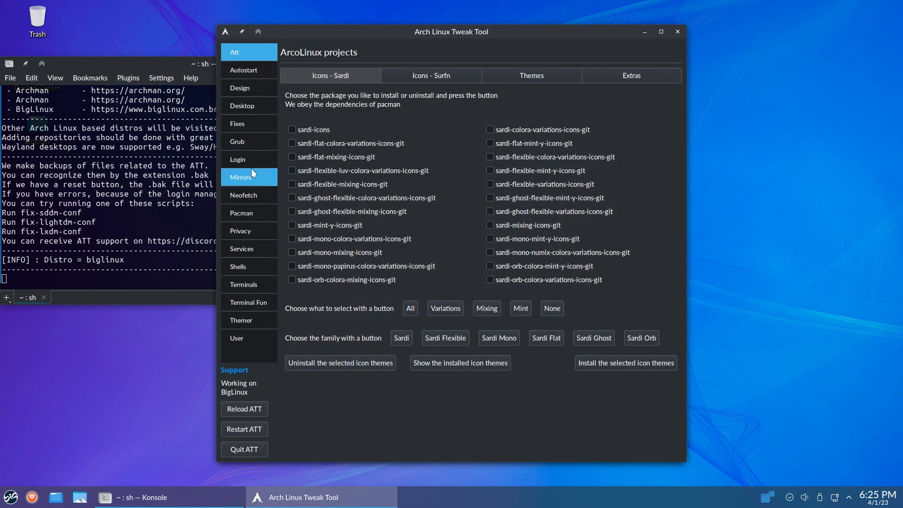
pyautogui.click(253, 162)
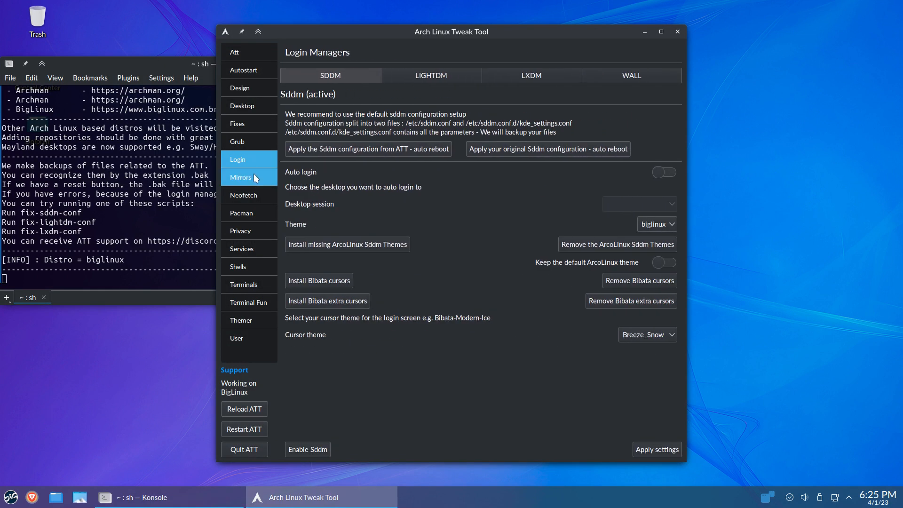
pyautogui.click(253, 174)
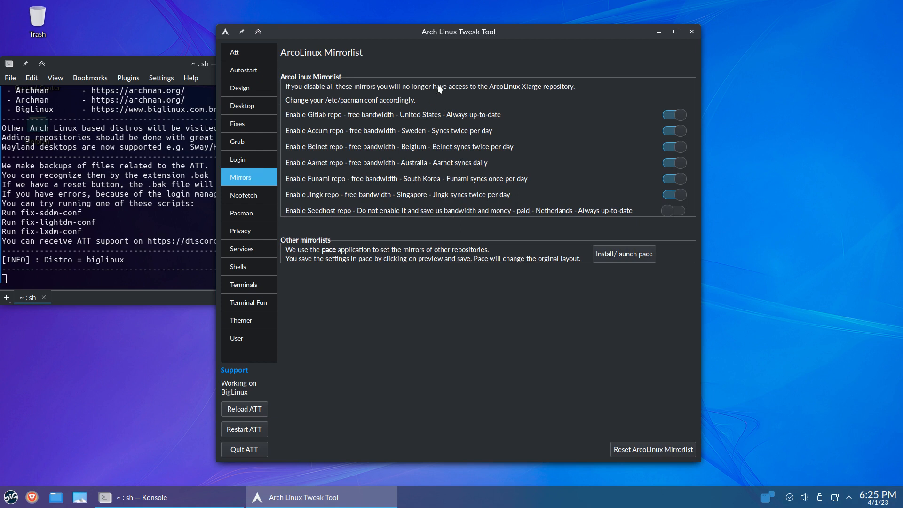
pyautogui.moveTo(475, 28); pyautogui.dragTo(623, 37)
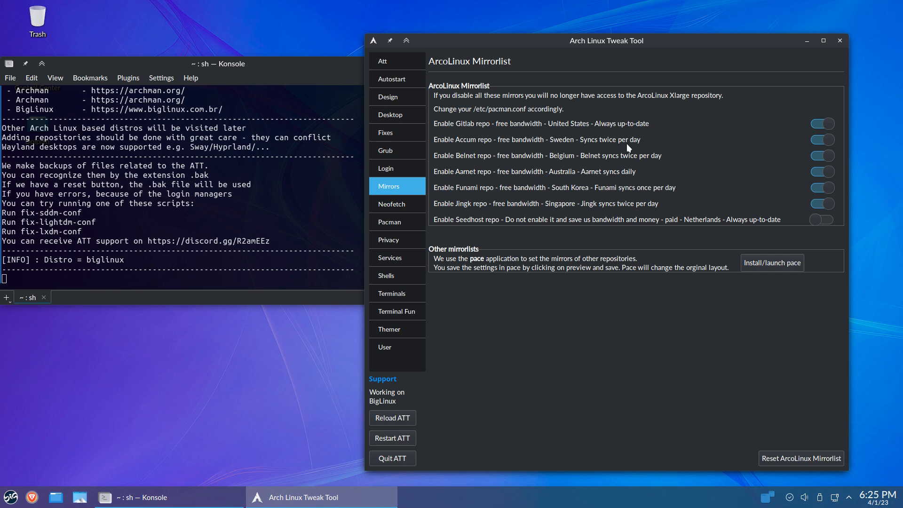
pyautogui.click(215, 361)
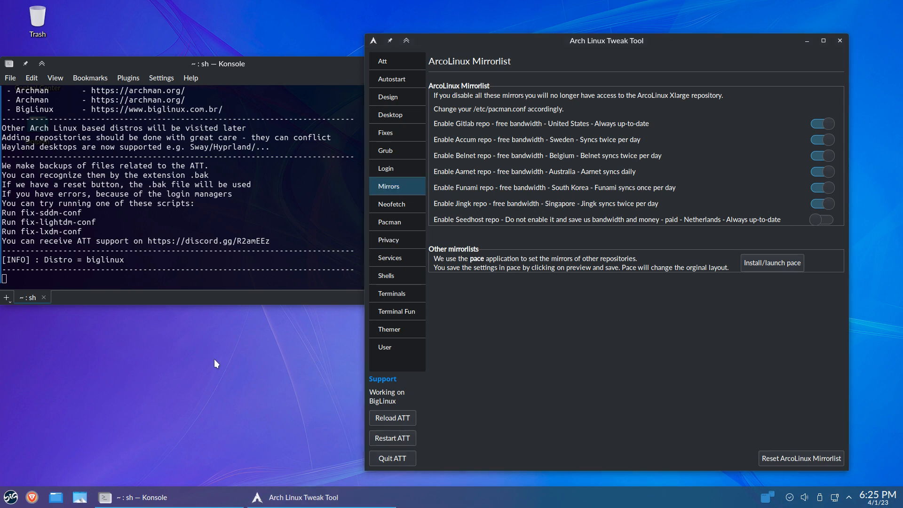
# - Open a new terminal and run narcomirrorlist, confirming the sudo password to open the ArcoLinux mirrorlist
pyautogui.hotkey('ctrl', 'alt', 't')
pyautogui.write('narcomirrorlist')
pyautogui.press('Return')
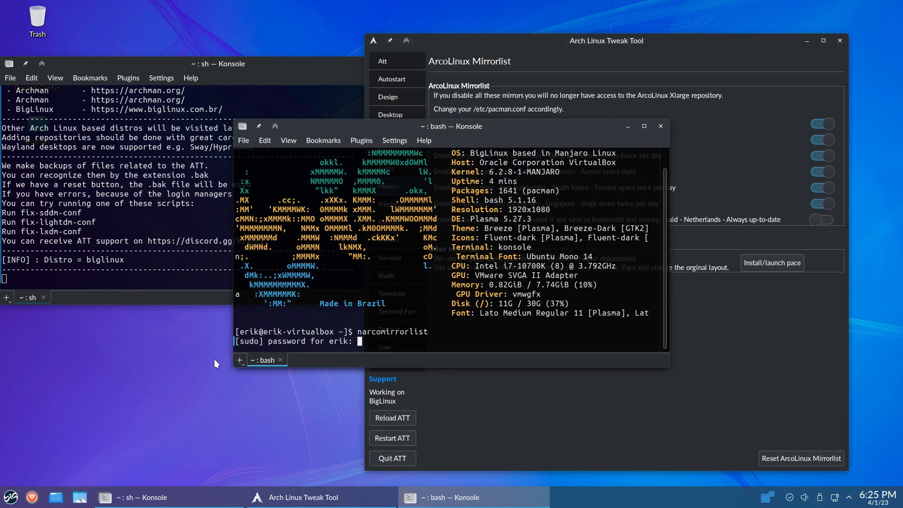
pyautogui.press('Return')
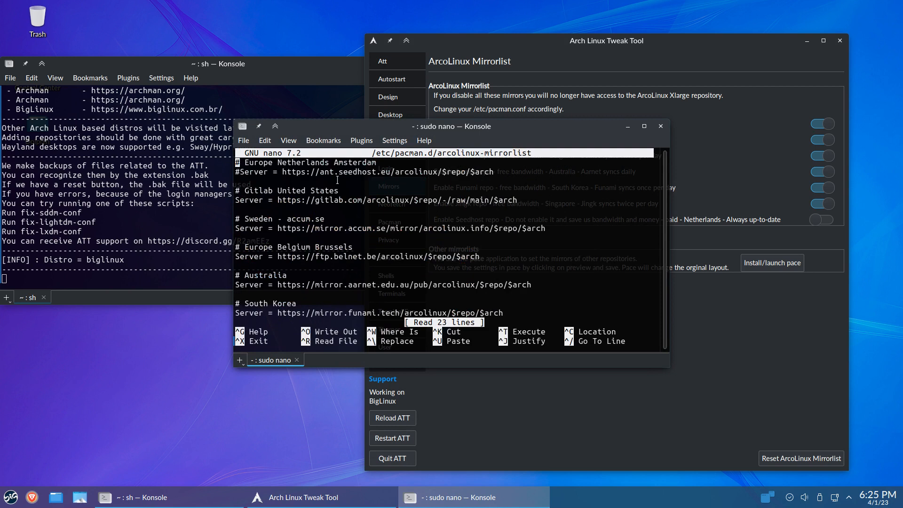
# - Disable the Accum repo mirror in the ArcoLinux mirrorlist
pyautogui.moveTo(377, 128); pyautogui.dragTo(165, 183)
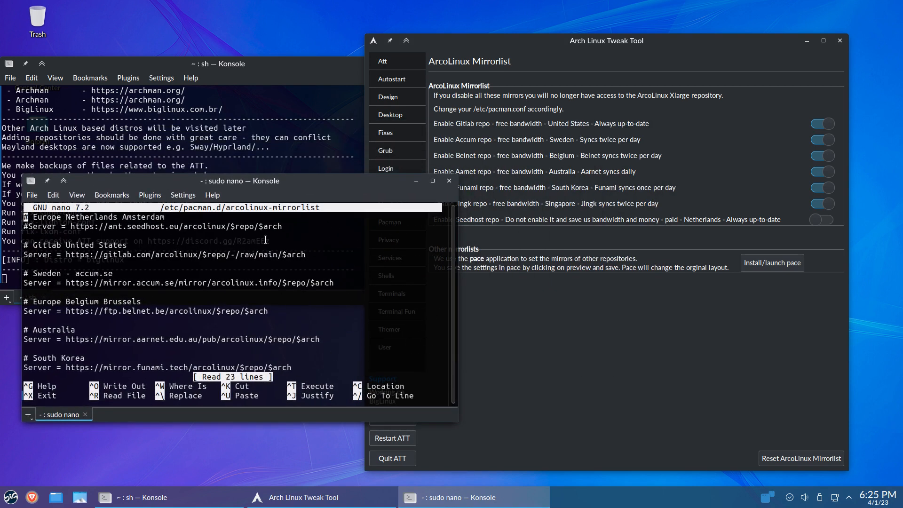
pyautogui.moveTo(292, 227); pyautogui.dragTo(17, 214)
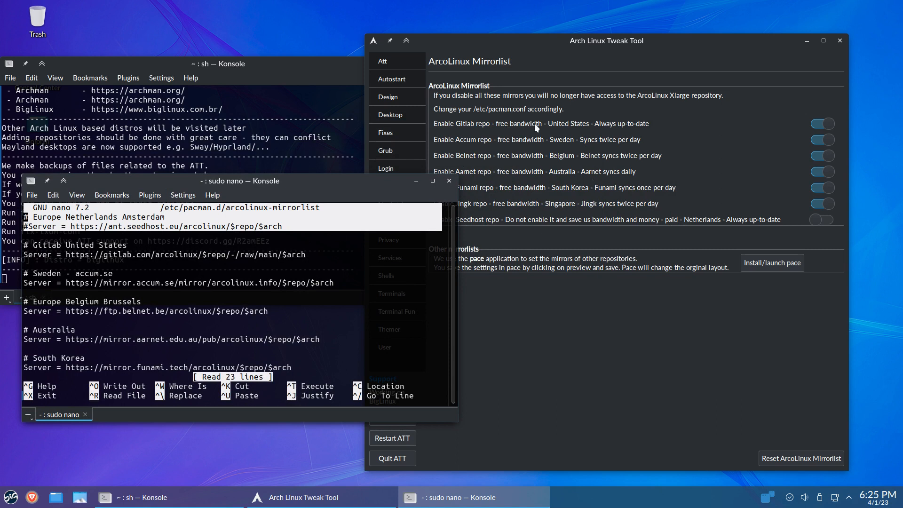
pyautogui.click(819, 140)
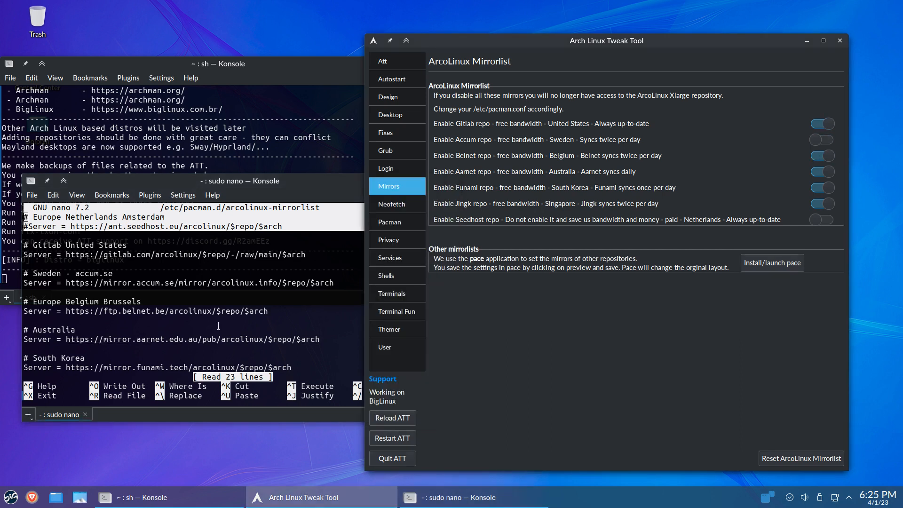
# - Reopen the ArcoLinux mirrorlist with narcomirrorlist to inspect the Accum server line, then close the terminal
pyautogui.click(218, 325)
pyautogui.hotkey('ctrl', 'x')
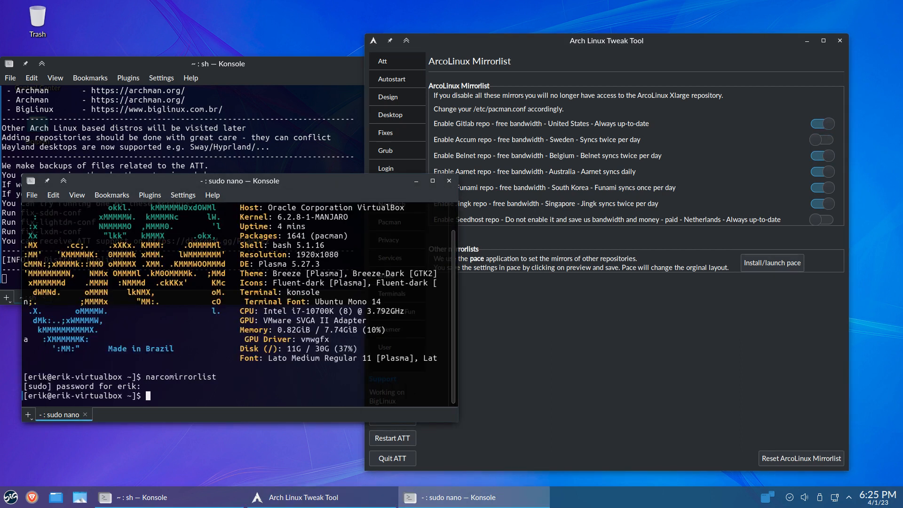
pyautogui.press('Up')
pyautogui.press('Return')
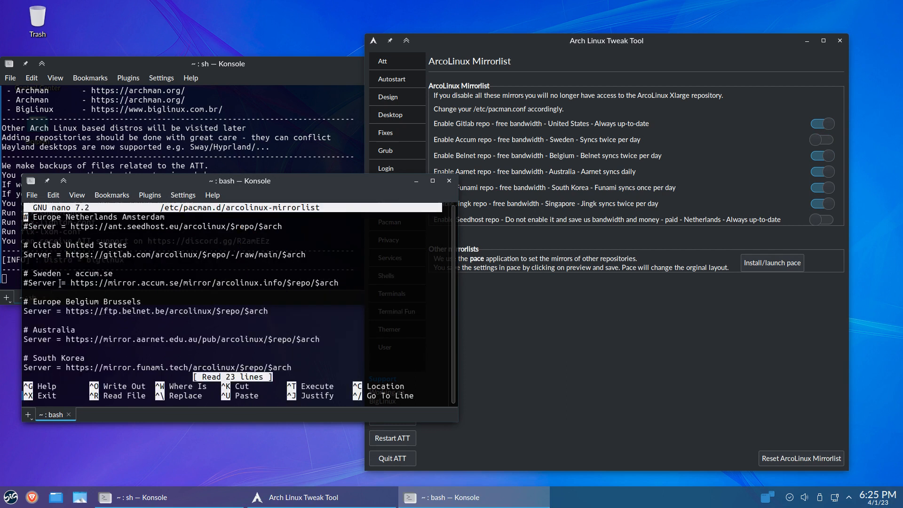
pyautogui.moveTo(57, 283); pyautogui.dragTo(22, 282)
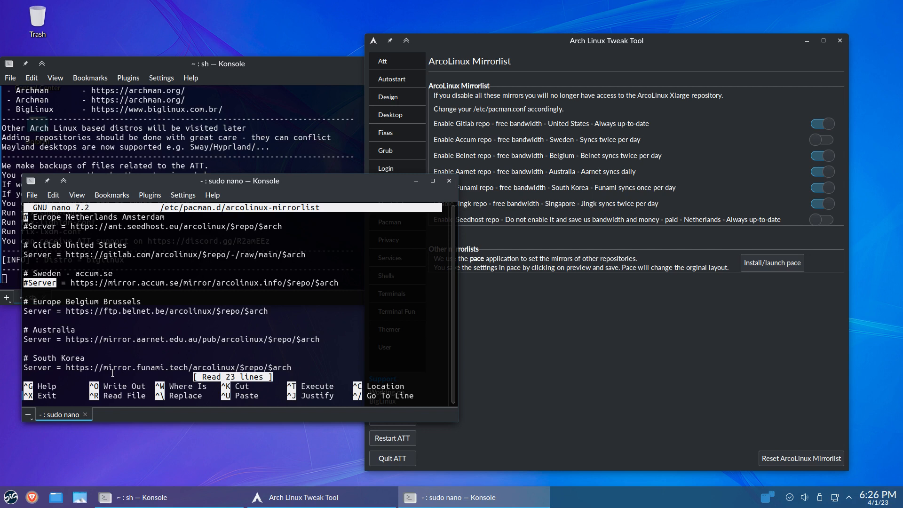
pyautogui.hotkey('ctrl', 'x')
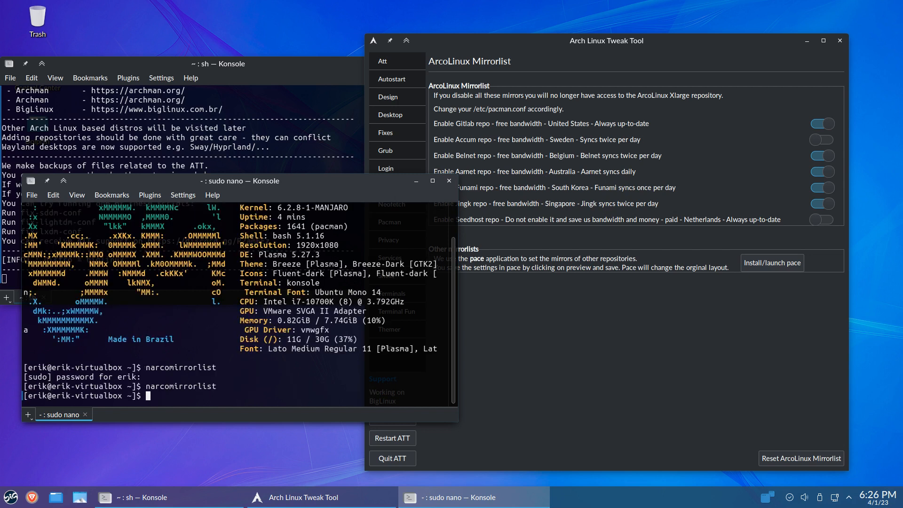
pyautogui.click(449, 182)
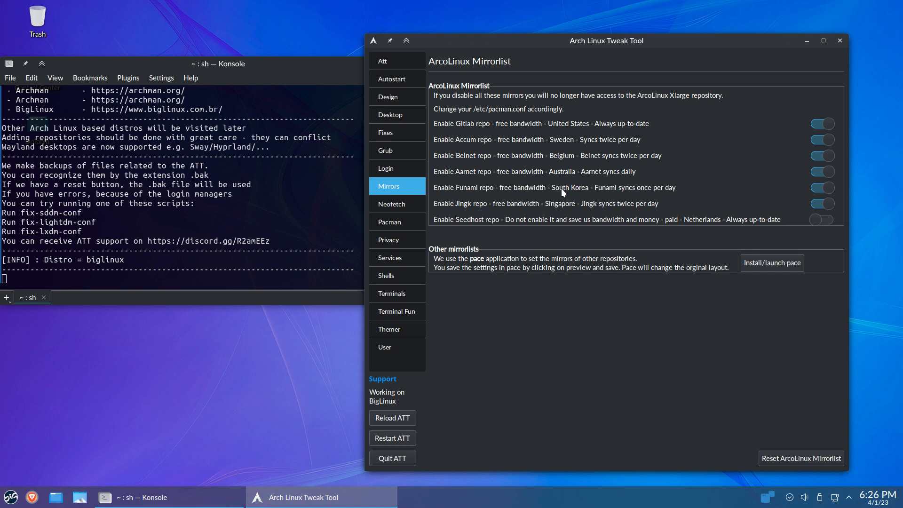
# - Browse the Neofetch, Pacman, Privacy and Services sections of the tweak tool
pyautogui.click(419, 204)
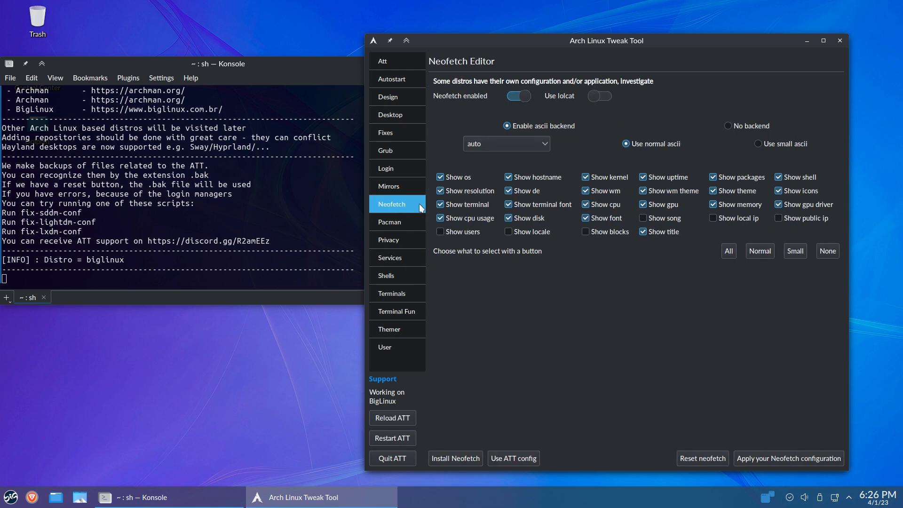
pyautogui.click(403, 226)
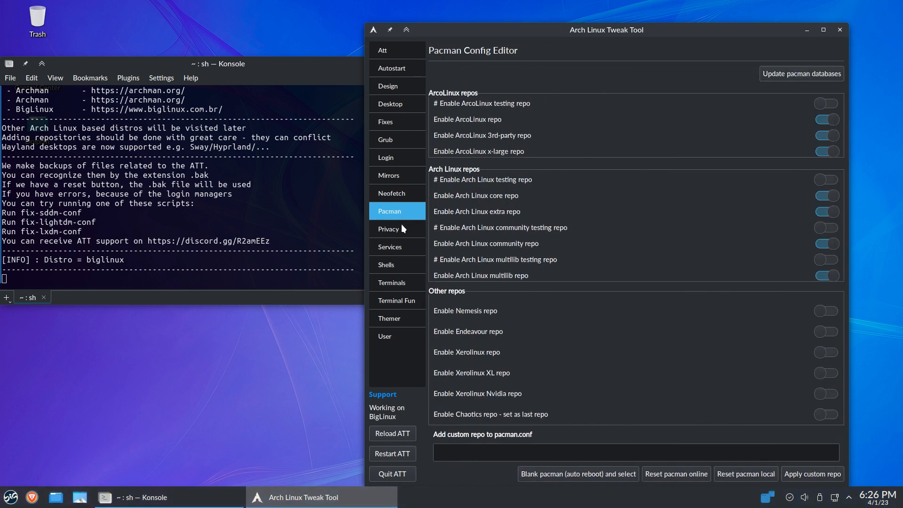
pyautogui.click(400, 228)
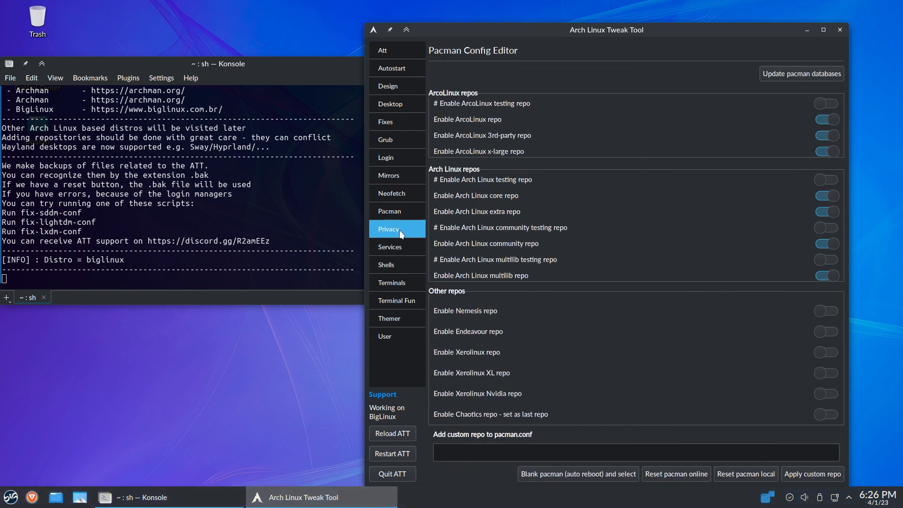
pyautogui.click(401, 245)
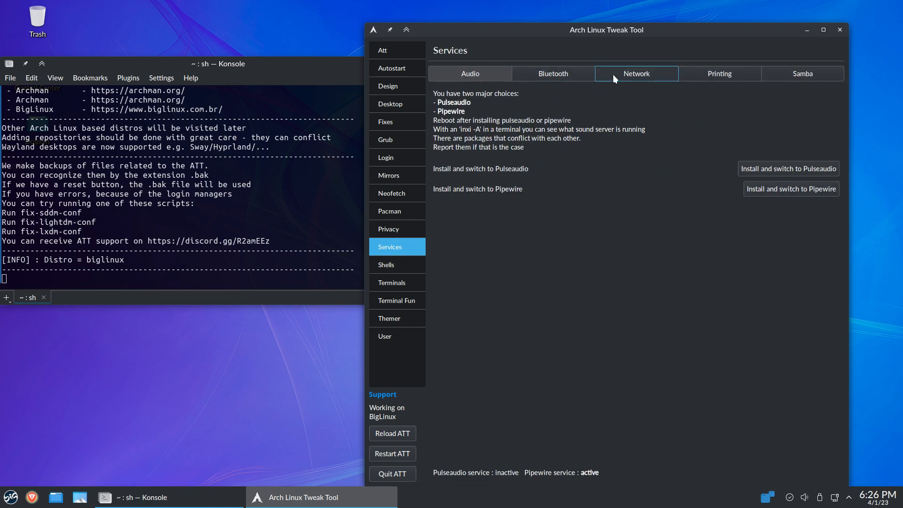
# - Open the Network services tab and choose ArcoLinux as the nsswitch.conf preset
pyautogui.click(635, 76)
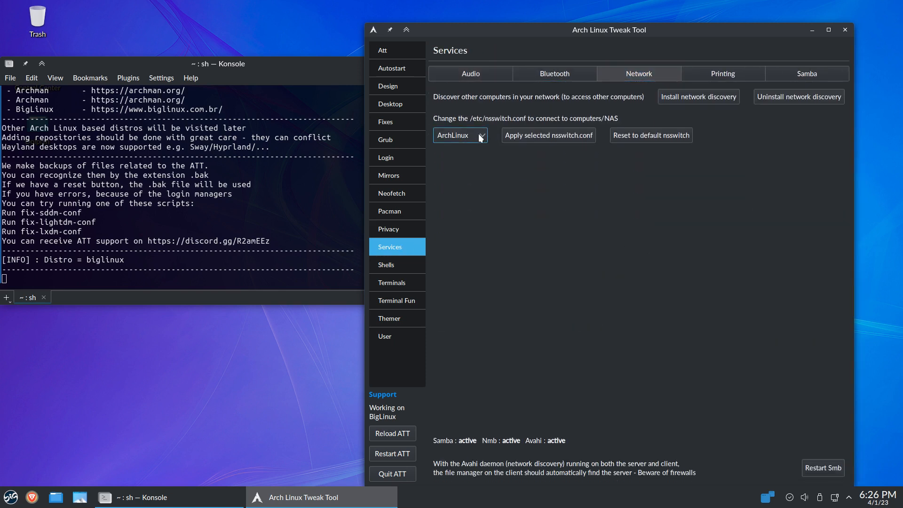
pyautogui.click(461, 136)
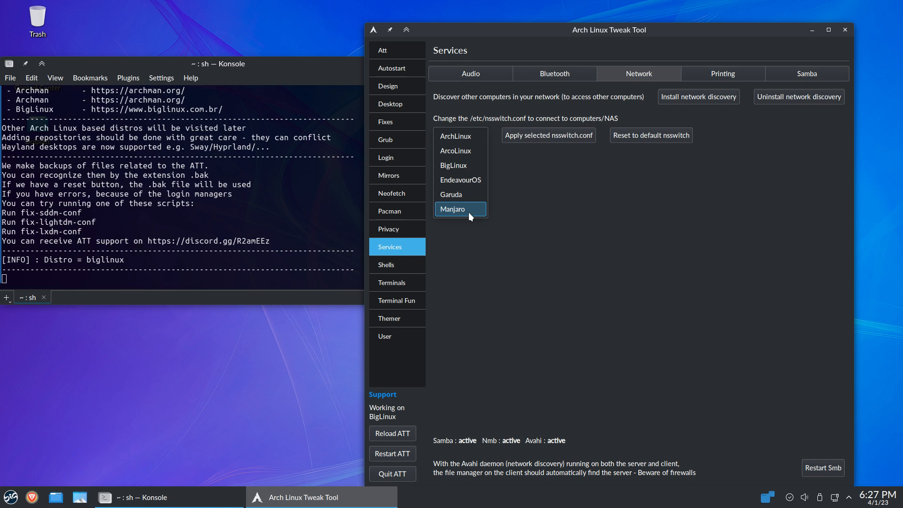
pyautogui.click(564, 177)
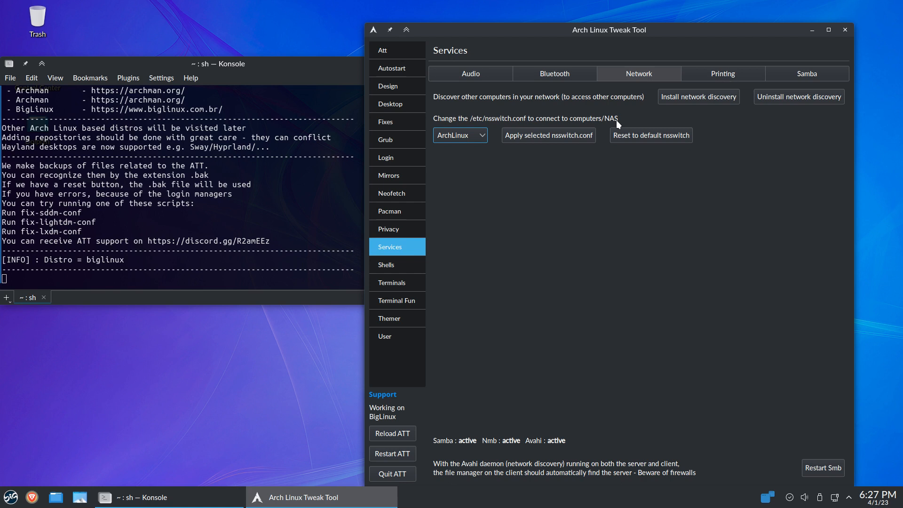
pyautogui.click(482, 135)
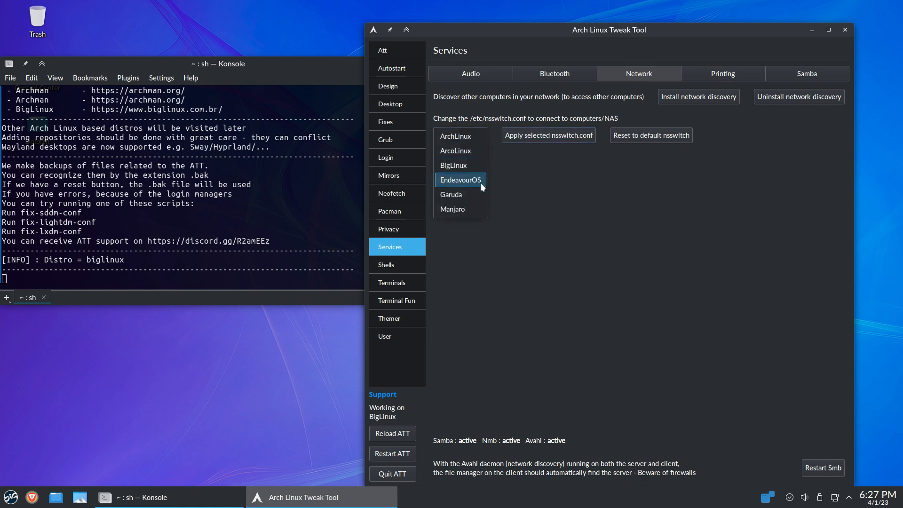
pyautogui.click(466, 152)
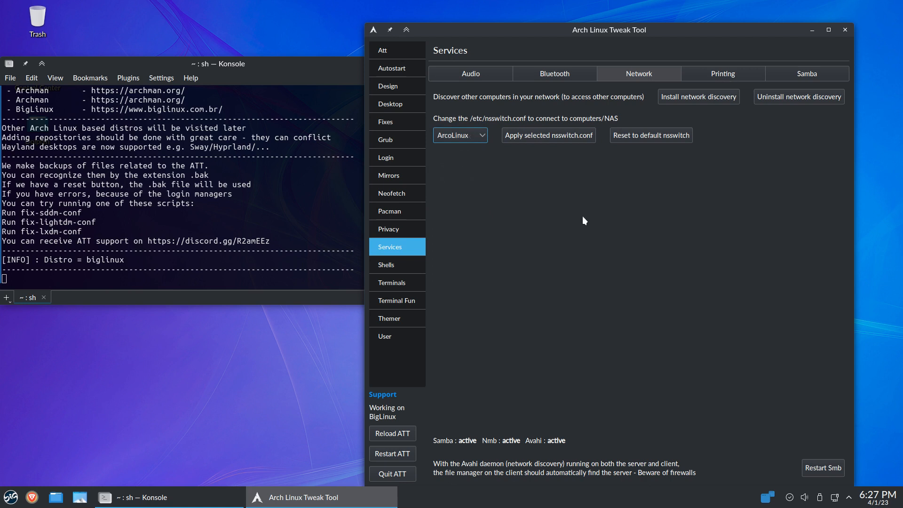
pyautogui.click(481, 138)
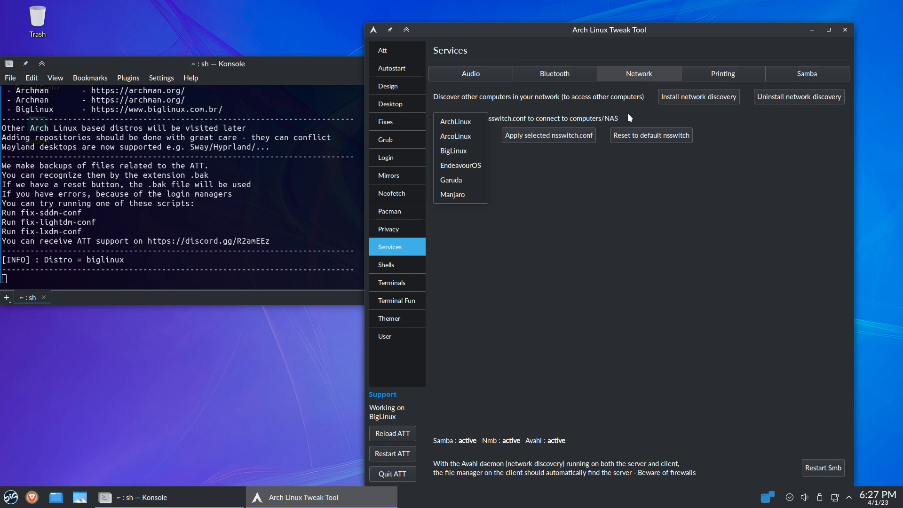
pyautogui.click(658, 112)
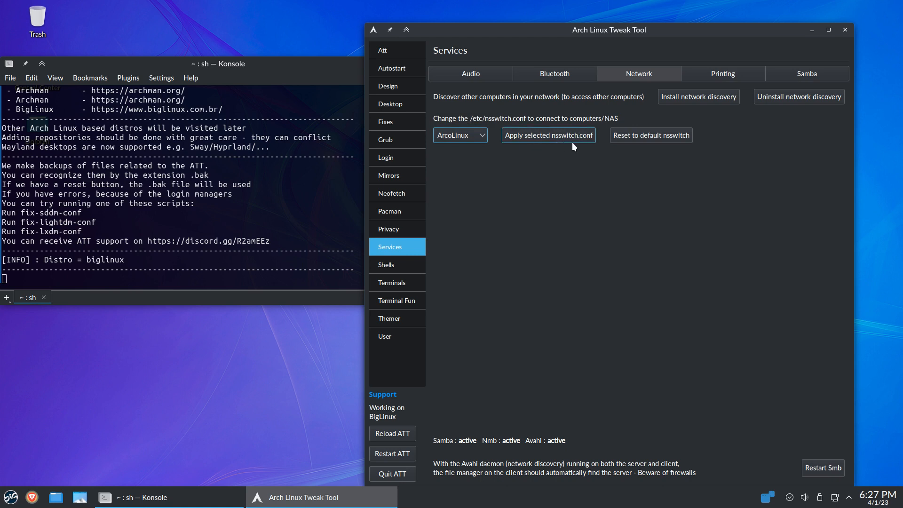
# - Open a terminal and run nnsswitch, entering the sudo password, to inspect /etc/nsswitch.conf, then close the terminal
pyautogui.hotkey('ctrl', 'alt', 't')
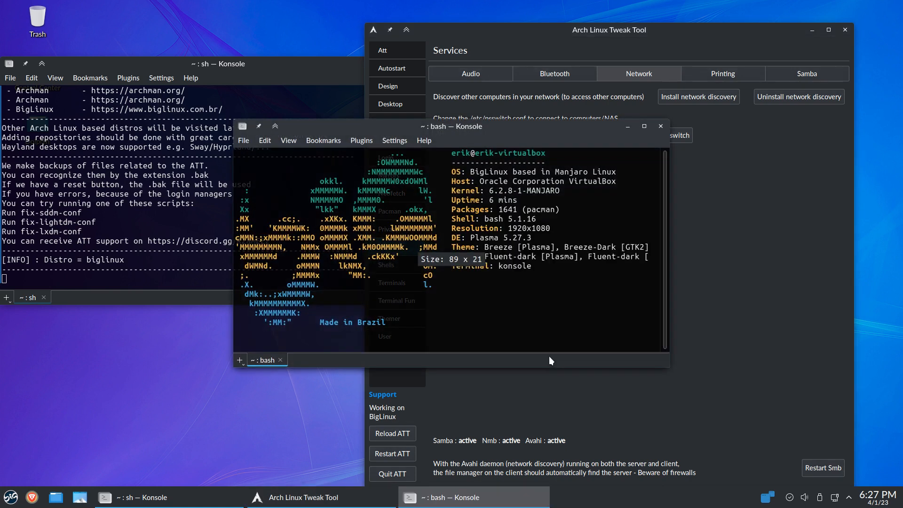
pyautogui.write('ns')
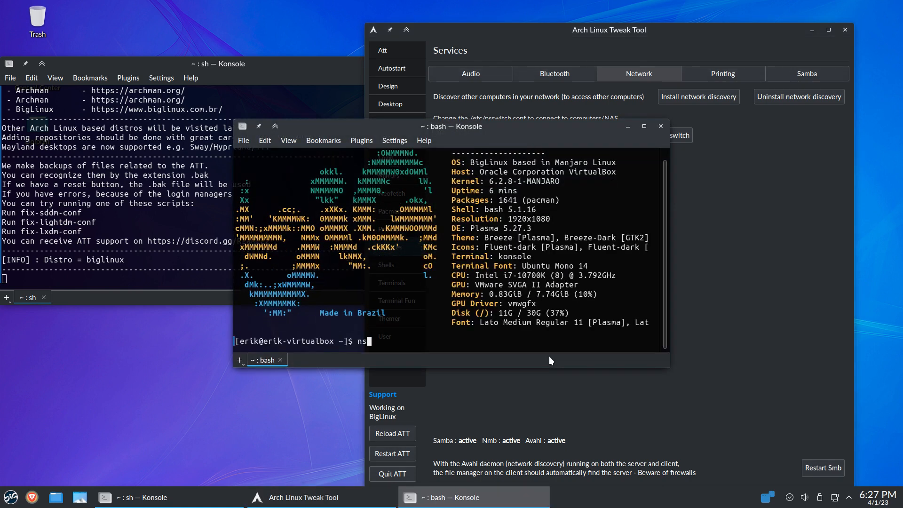
pyautogui.press('BackSpace')
pyautogui.write('nsswitch')
pyautogui.press('Return')
pyautogui.write('****')
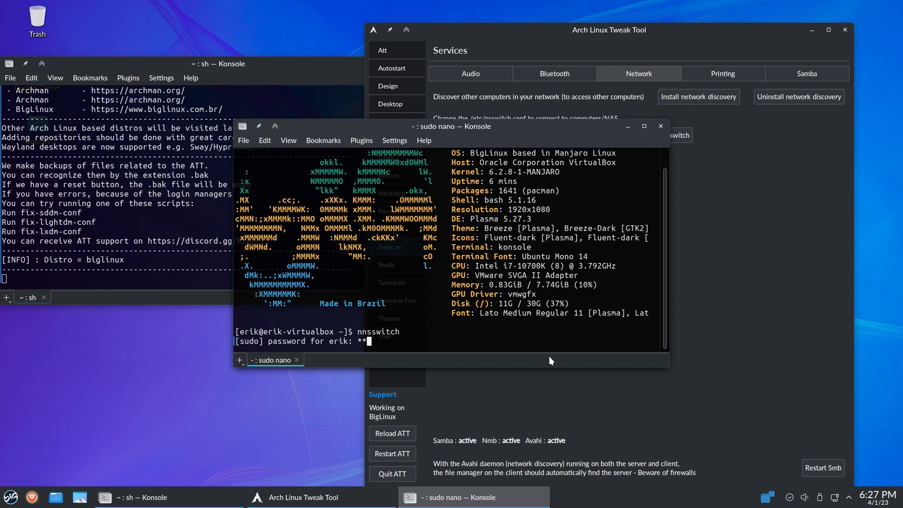
pyautogui.press('Return')
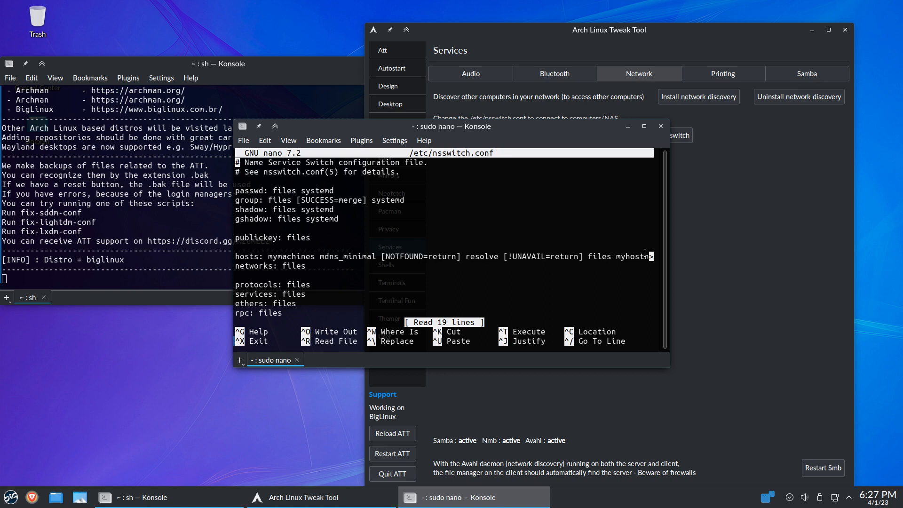
pyautogui.moveTo(413, 203); pyautogui.dragTo(287, 202)
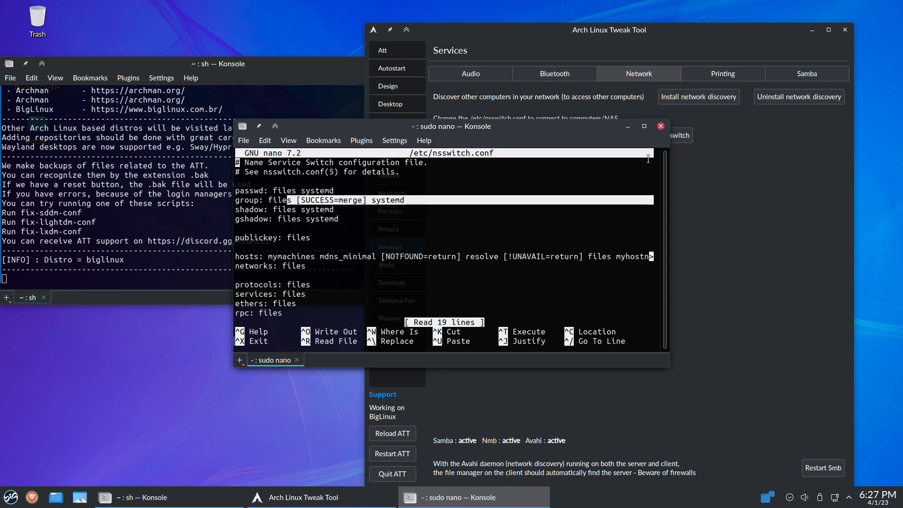
pyautogui.hotkey('ctrl', 'x')
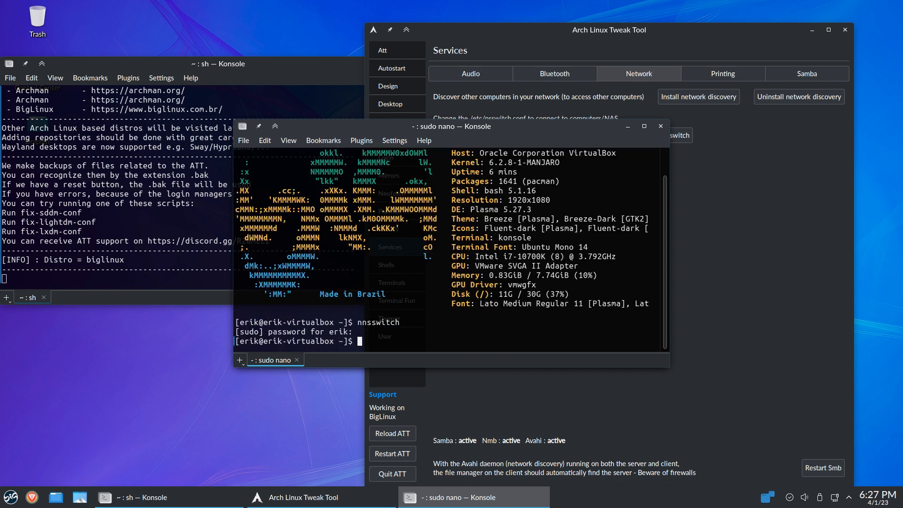
pyautogui.click(661, 126)
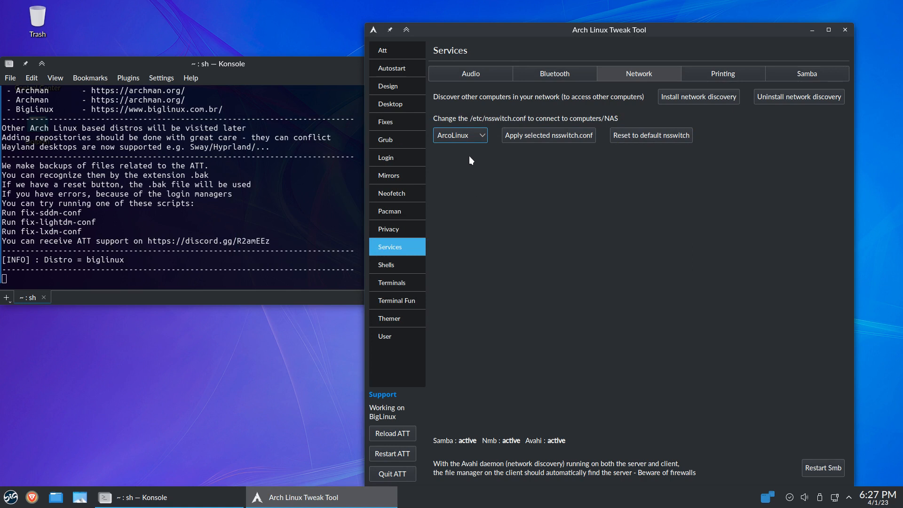
# - Select the BigLinux nsswitch.conf preset and apply it
pyautogui.click(473, 136)
pyautogui.click(473, 142)
pyautogui.click(473, 141)
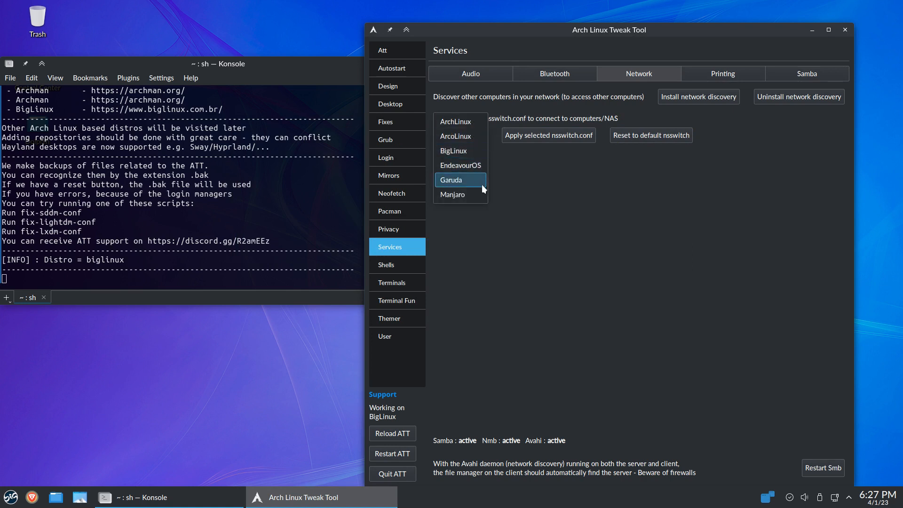
pyautogui.click(479, 150)
pyautogui.click(572, 136)
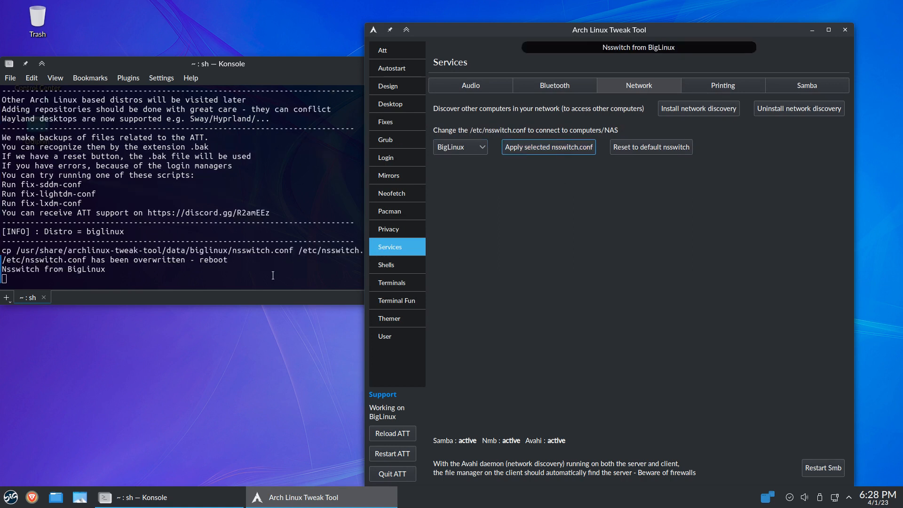
# - Select the EndeavourOS nsswitch.conf preset and apply it
pyautogui.click(475, 136)
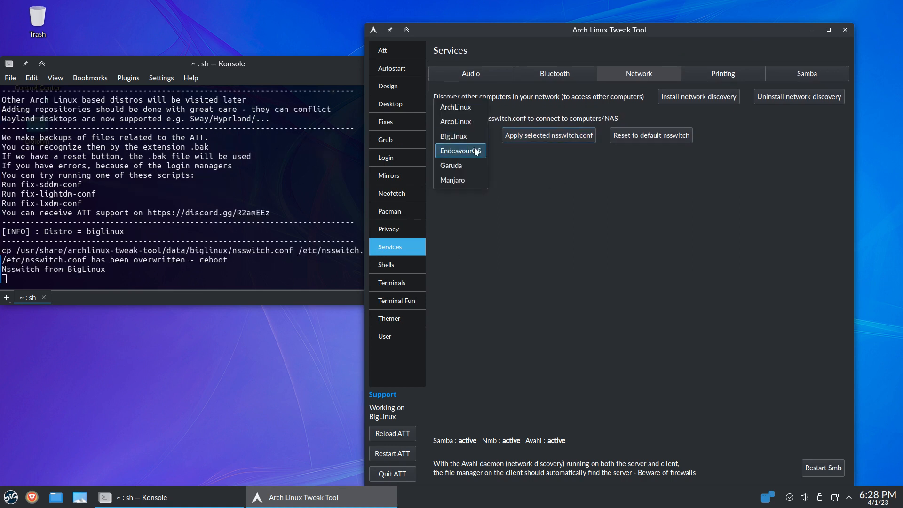
pyautogui.click(476, 151)
pyautogui.click(540, 138)
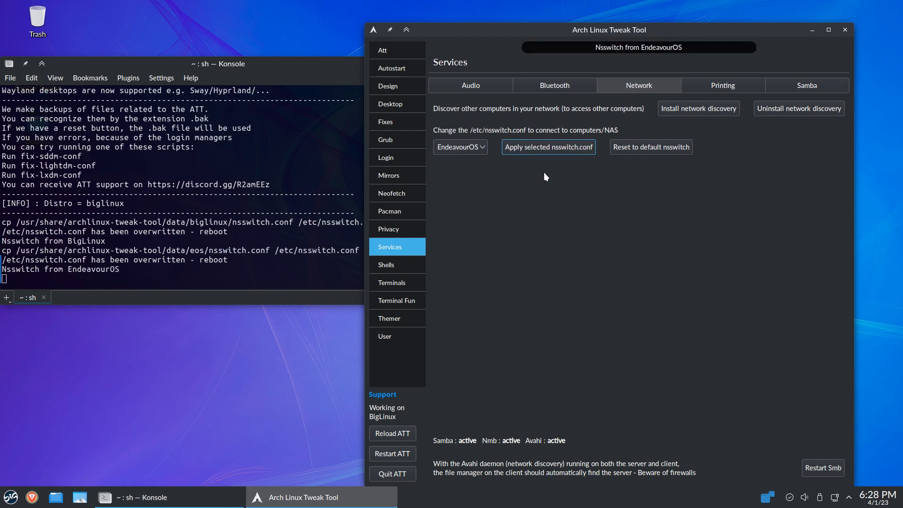
# - Select the Garuda nsswitch.conf preset and apply it
pyautogui.click(475, 148)
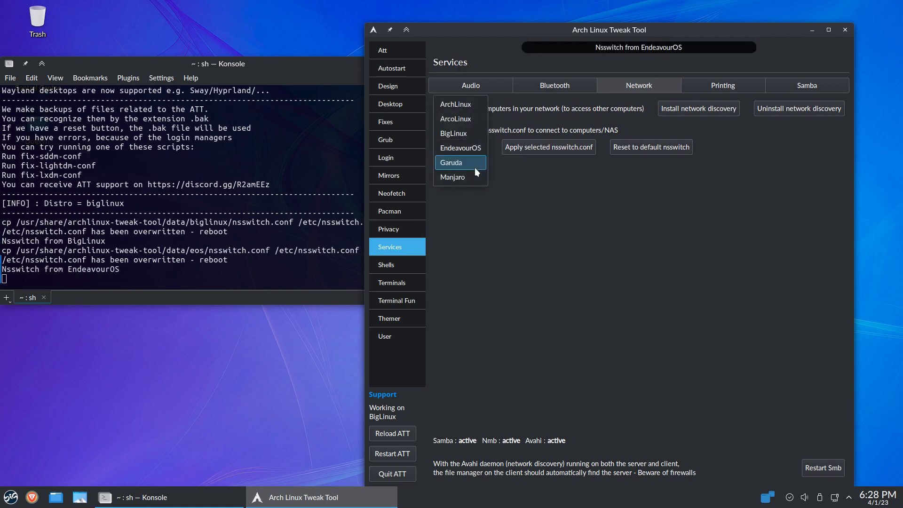
pyautogui.click(474, 167)
pyautogui.click(545, 136)
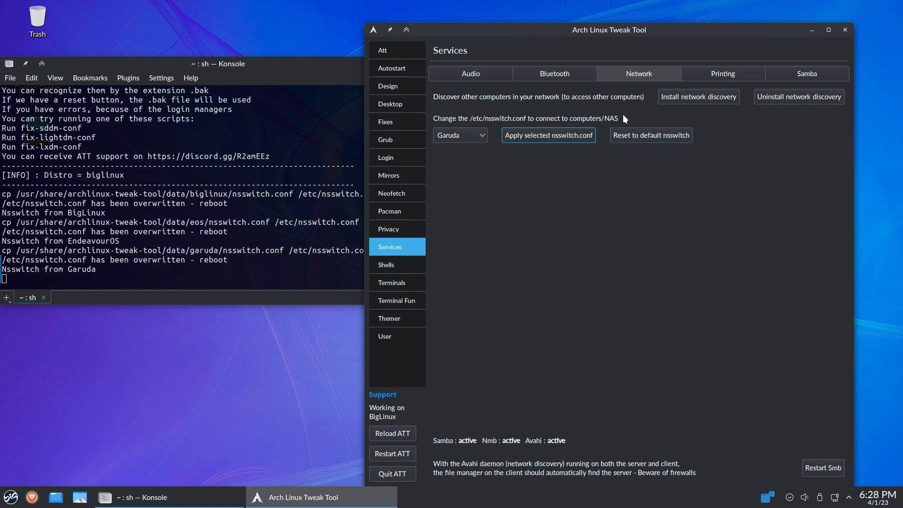
# - Browse the Printing and Samba service tabs, the ZSH and Fish shell tabs, and the Terminals section
pyautogui.click(727, 78)
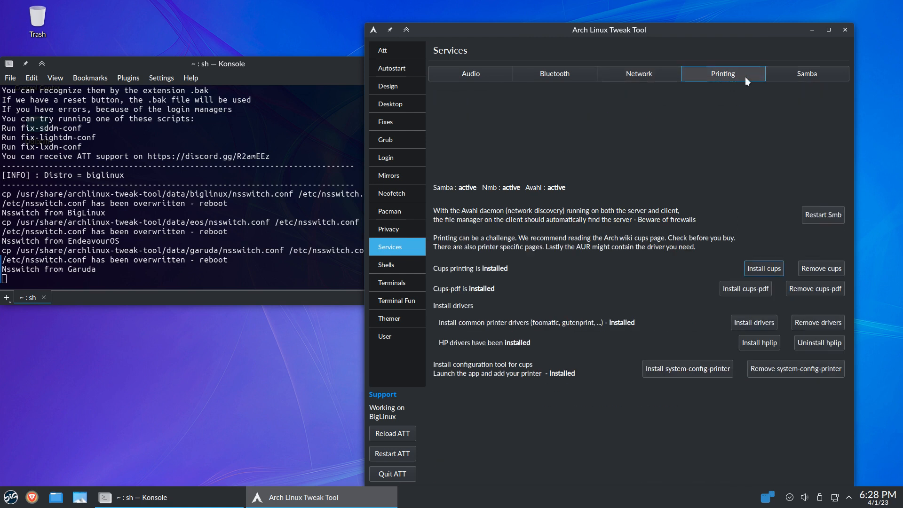
pyautogui.click(813, 77)
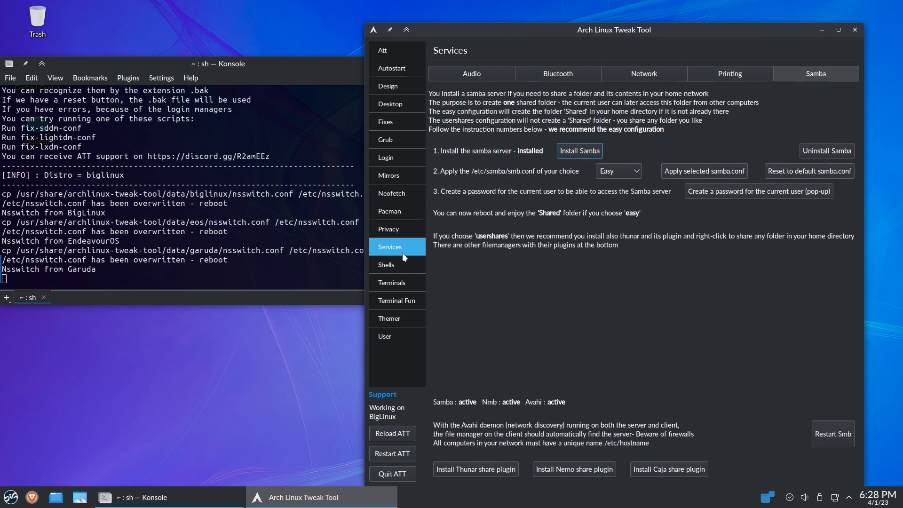
pyautogui.click(401, 261)
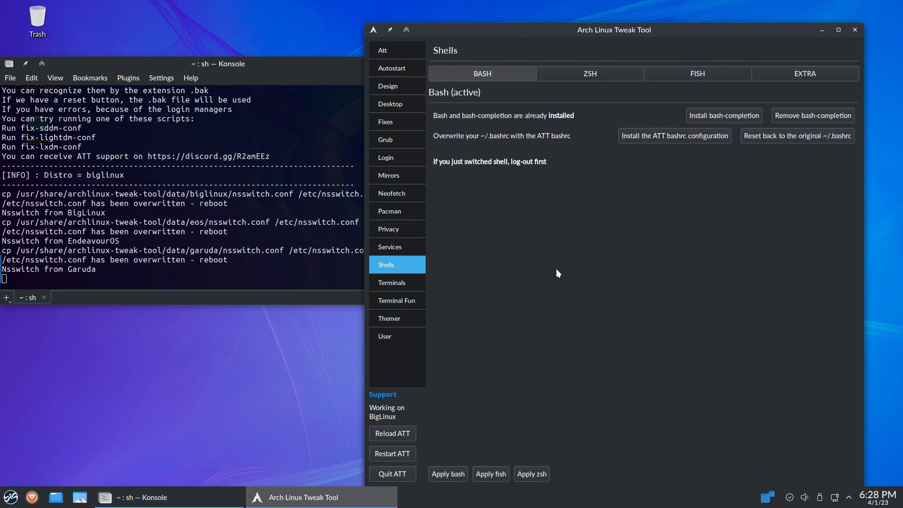
pyautogui.click(588, 74)
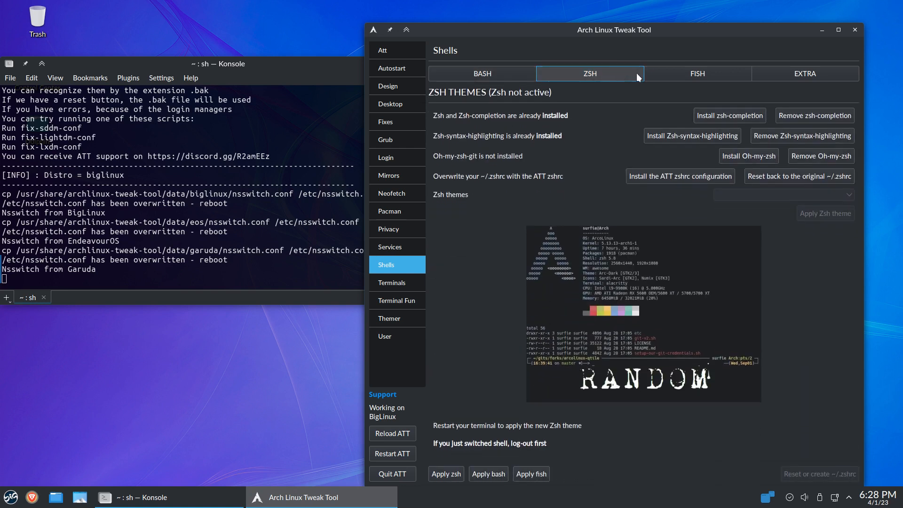
pyautogui.click(704, 72)
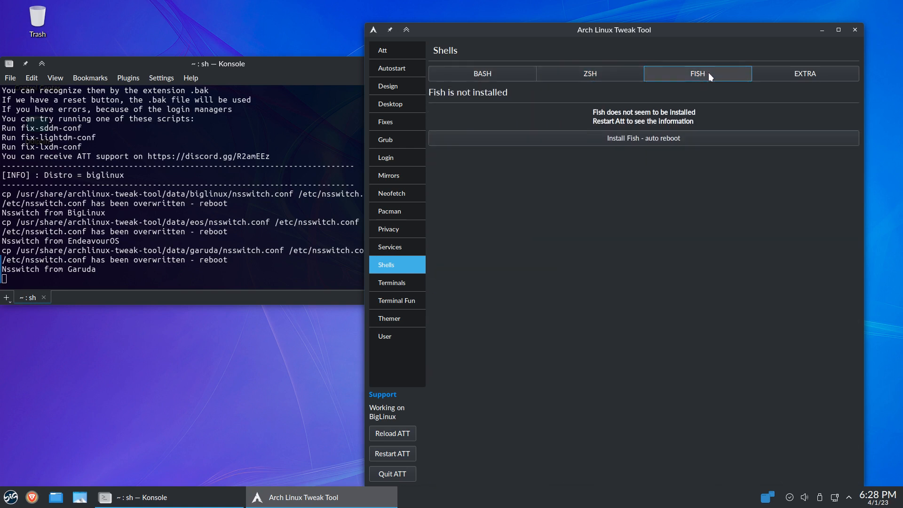
pyautogui.click(421, 283)
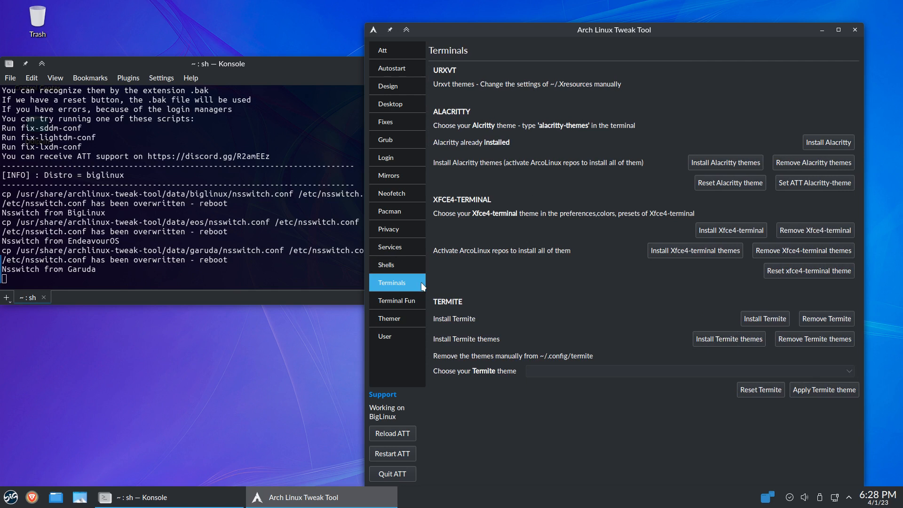
# - Browse the Terminal Fun, Themer, User and Grub sections of the tweak tool
pyautogui.click(415, 297)
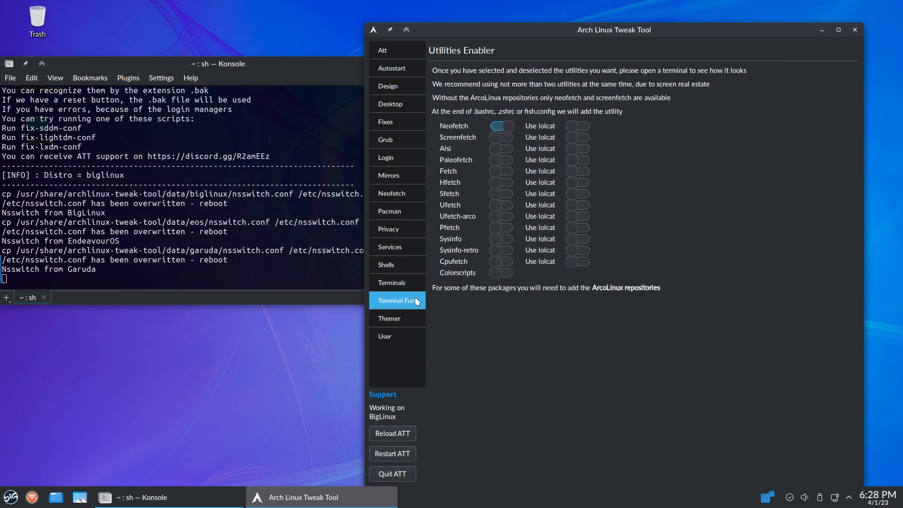
pyautogui.click(411, 323)
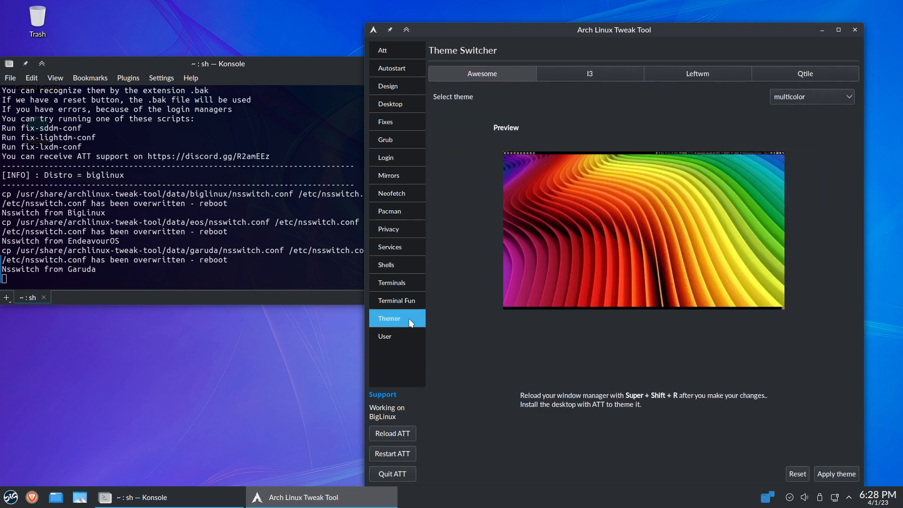
pyautogui.click(402, 337)
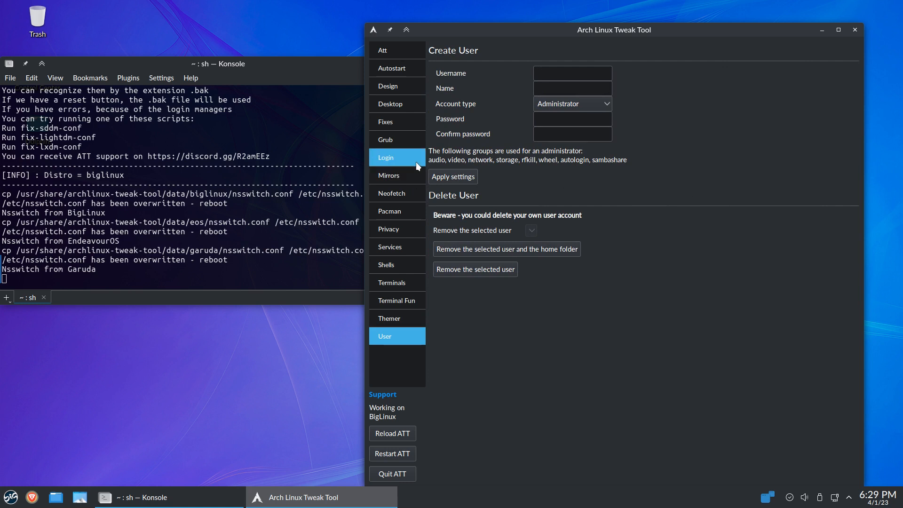
pyautogui.click(403, 141)
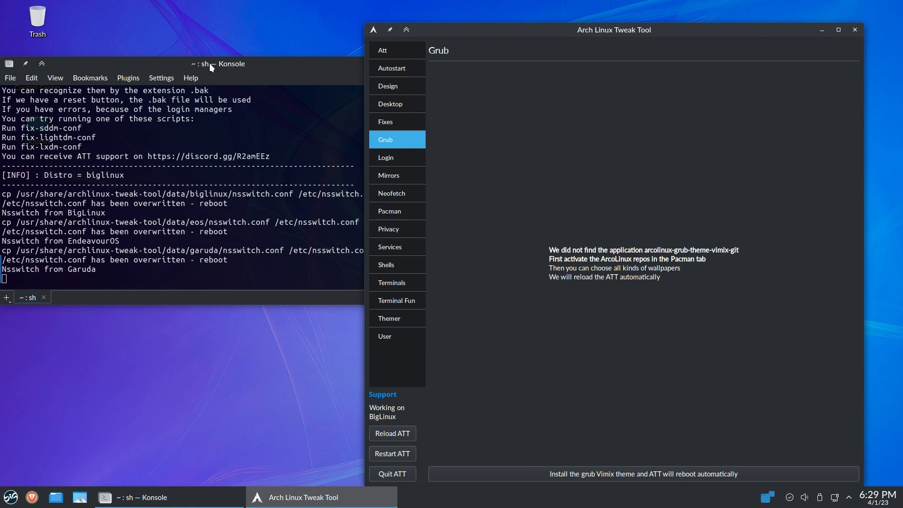
# - Open the /etc/default folder in the file manager and inspect the grub backup files there
pyautogui.moveTo(210, 64); pyautogui.dragTo(280, 47)
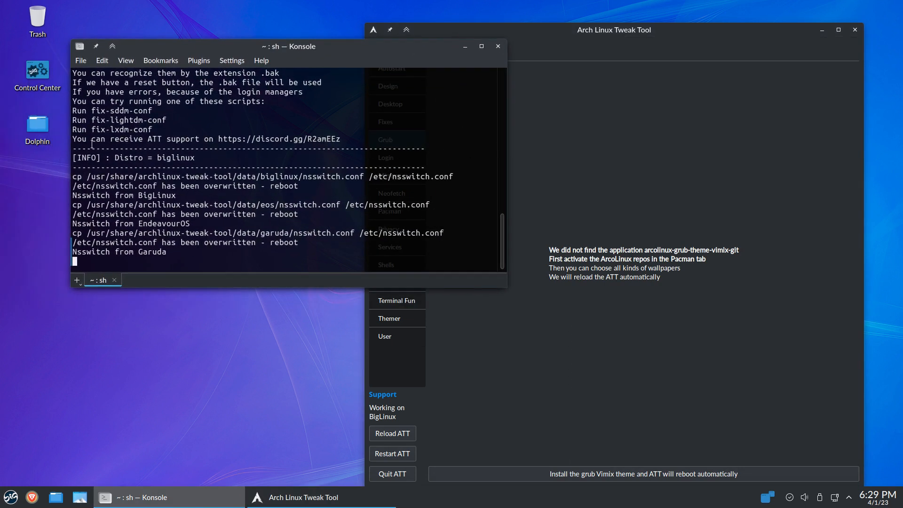
pyautogui.click(41, 125)
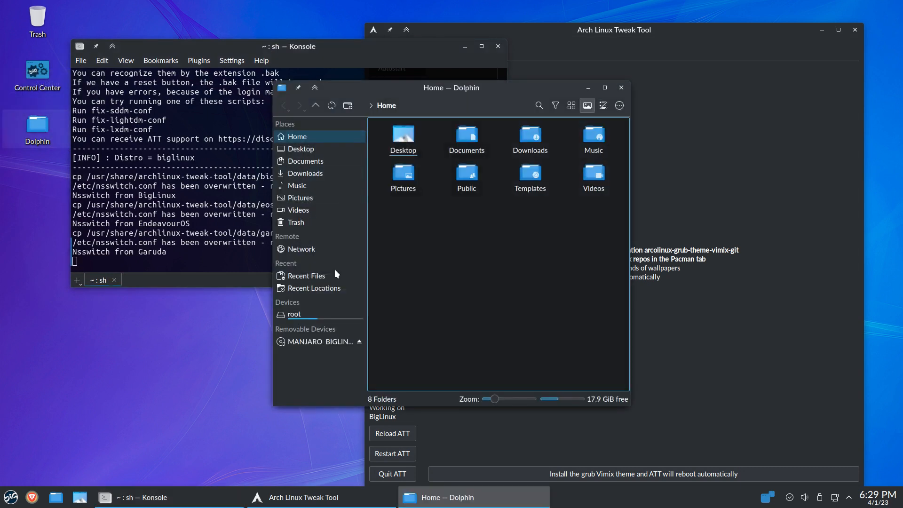
pyautogui.click(336, 311)
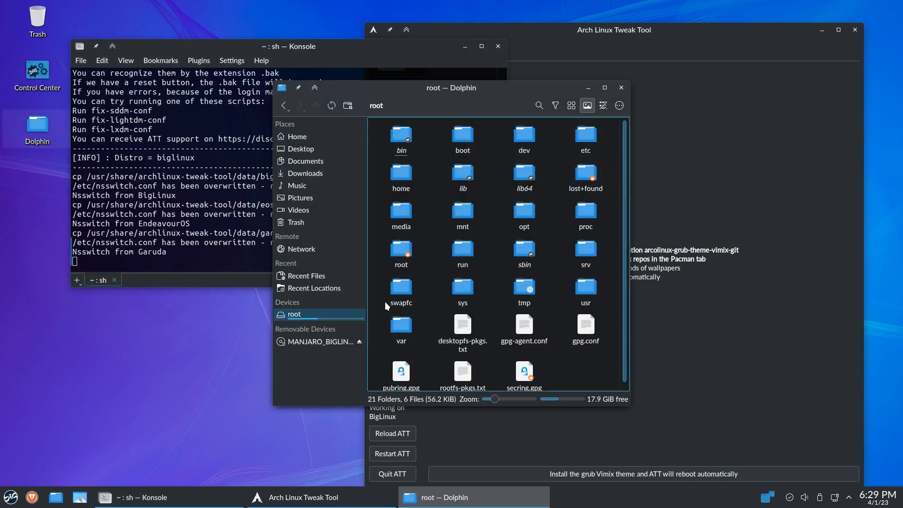
pyautogui.click(585, 136)
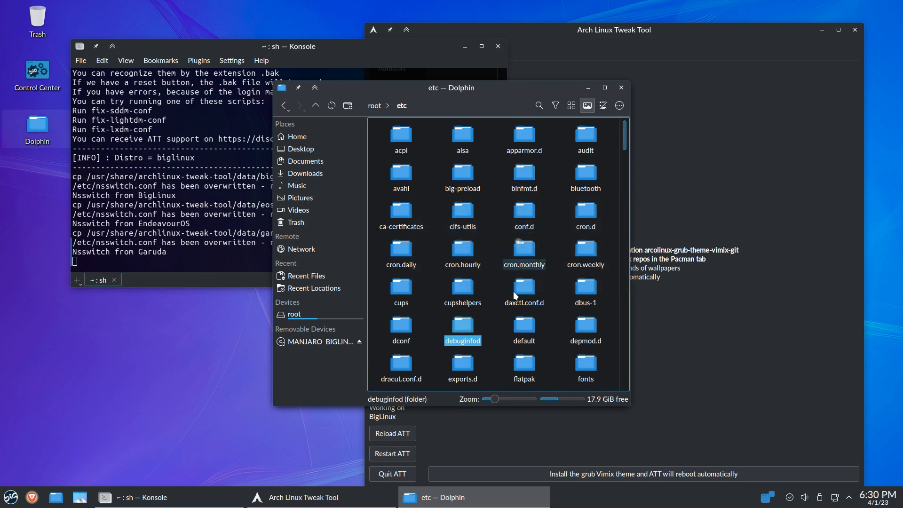
pyautogui.click(524, 324)
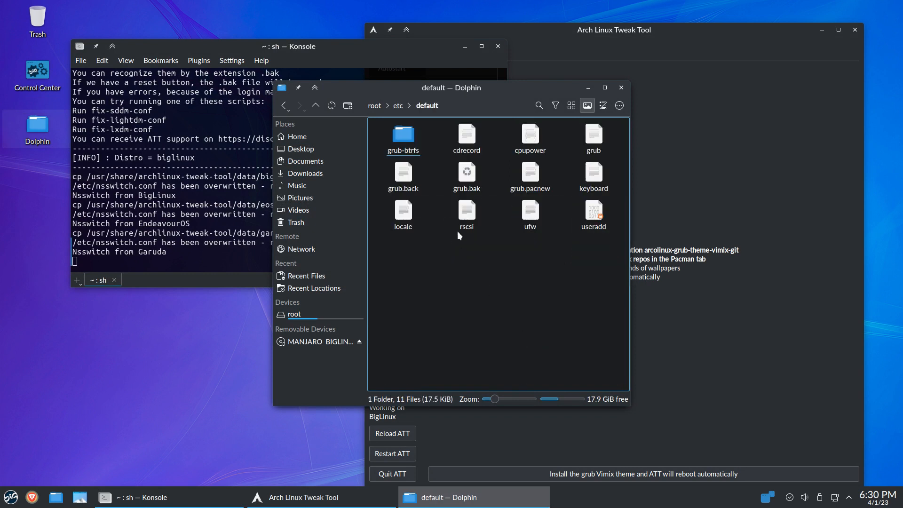
pyautogui.click(404, 181)
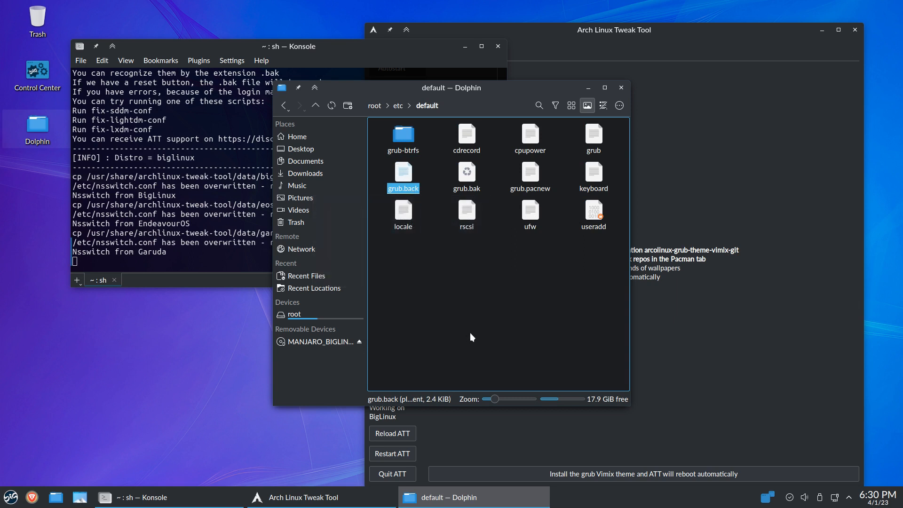
pyautogui.rightClick(468, 174)
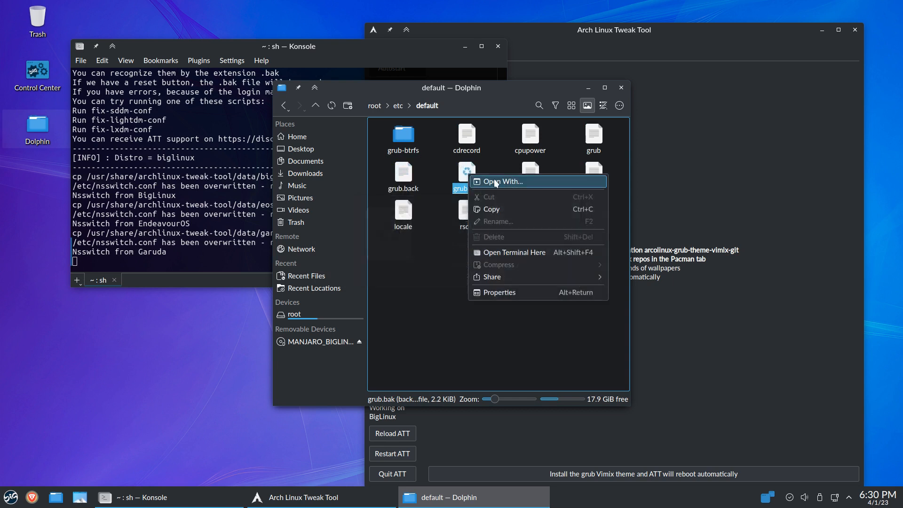
pyautogui.click(181, 363)
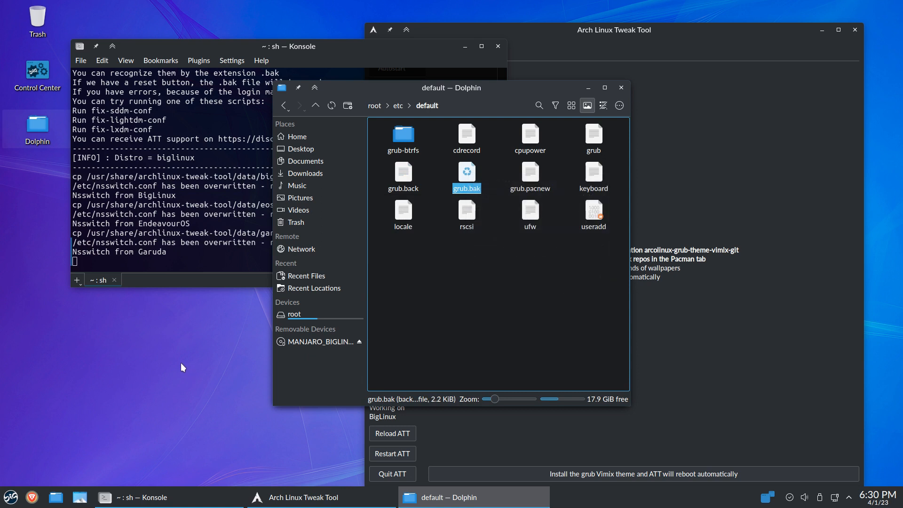
# - Install sublime-text-4 with pacman in a new terminal, entering the sudo password, then close the terminal
pyautogui.hotkey('ctrl', 'alt', 't')
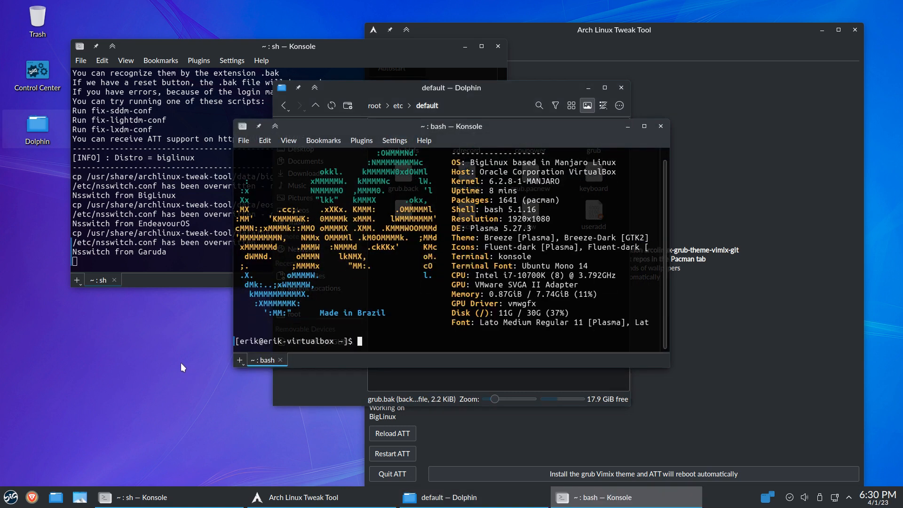
pyautogui.write('sudo pacman -S sublim')
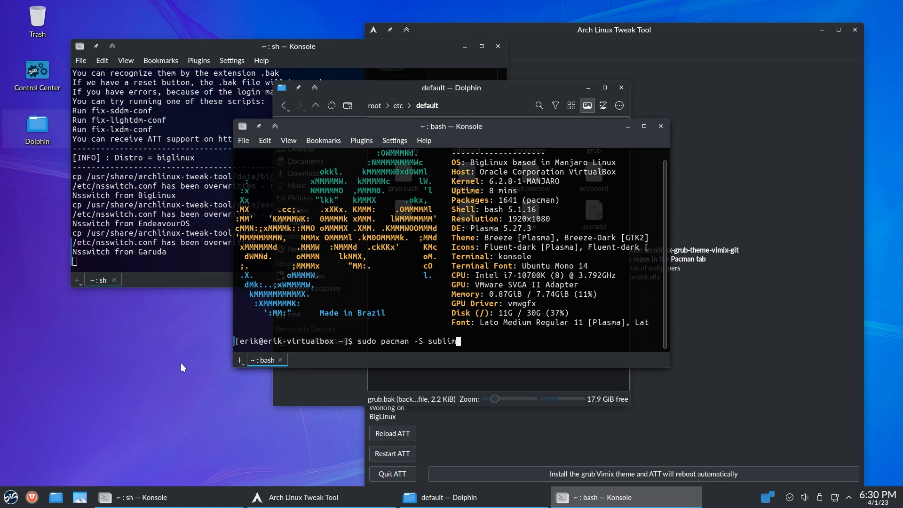
pyautogui.write('e-text-4')
pyautogui.press('Return')
pyautogui.write('***')
pyautogui.press('Return')
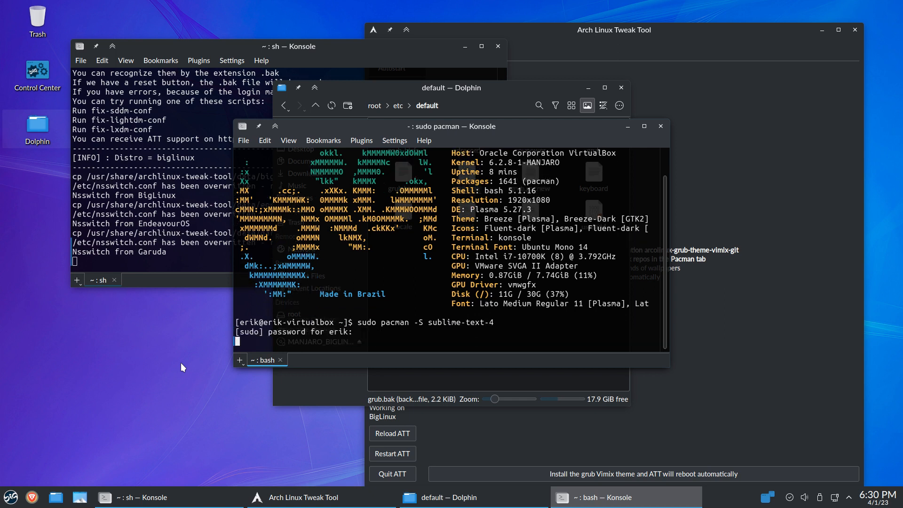
pyautogui.press('Return')
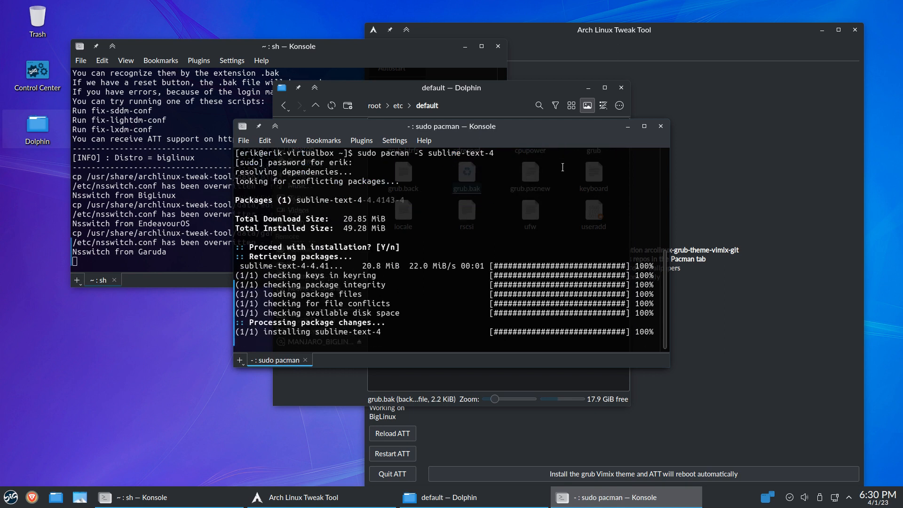
pyautogui.click(660, 126)
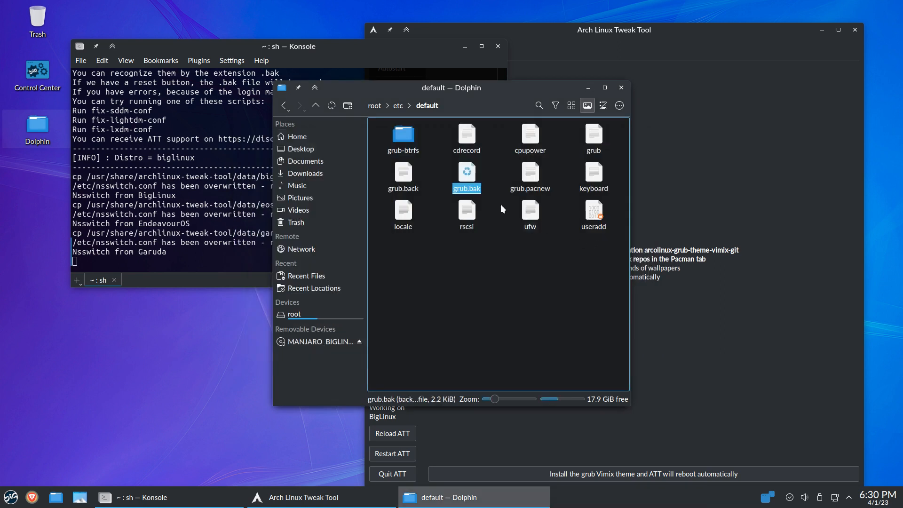
# - Open grub.bak with Sublime Text, remembering the association for backup files
pyautogui.rightClick(468, 180)
pyautogui.click(500, 185)
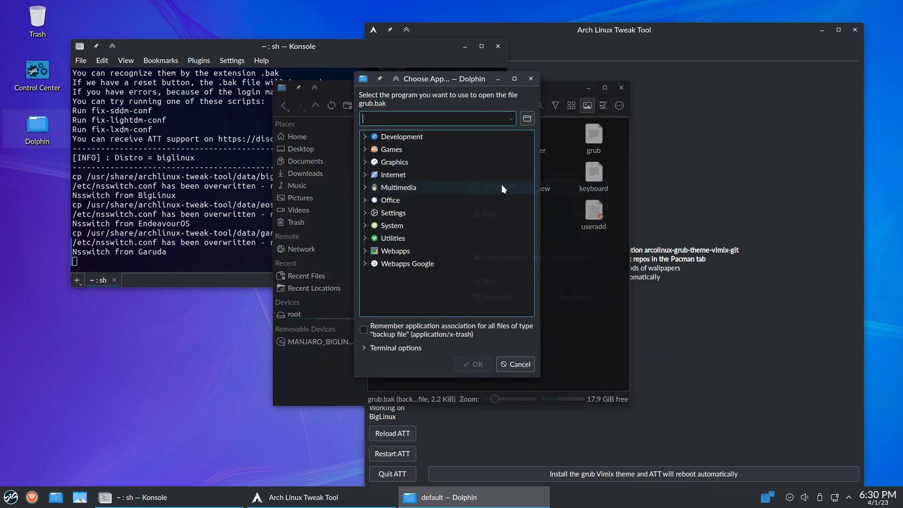
pyautogui.write('subl')
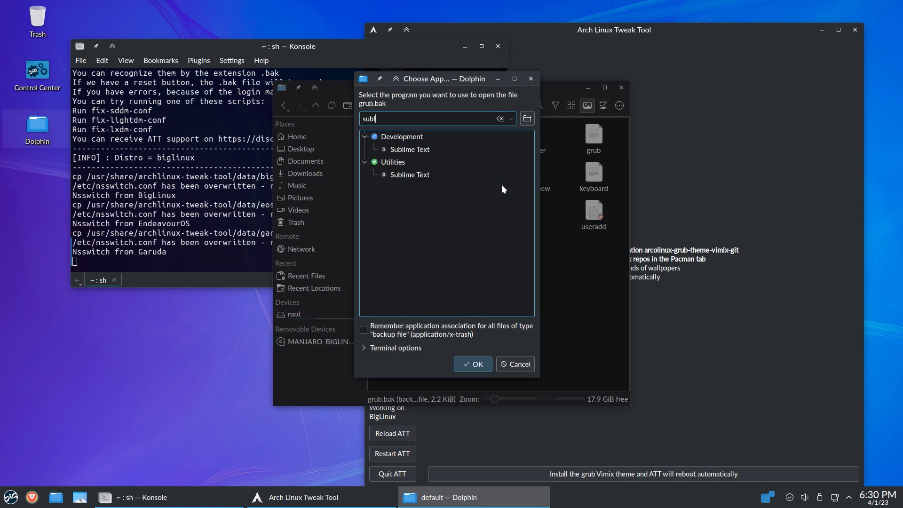
pyautogui.click(427, 176)
pyautogui.click(422, 332)
pyautogui.click(471, 362)
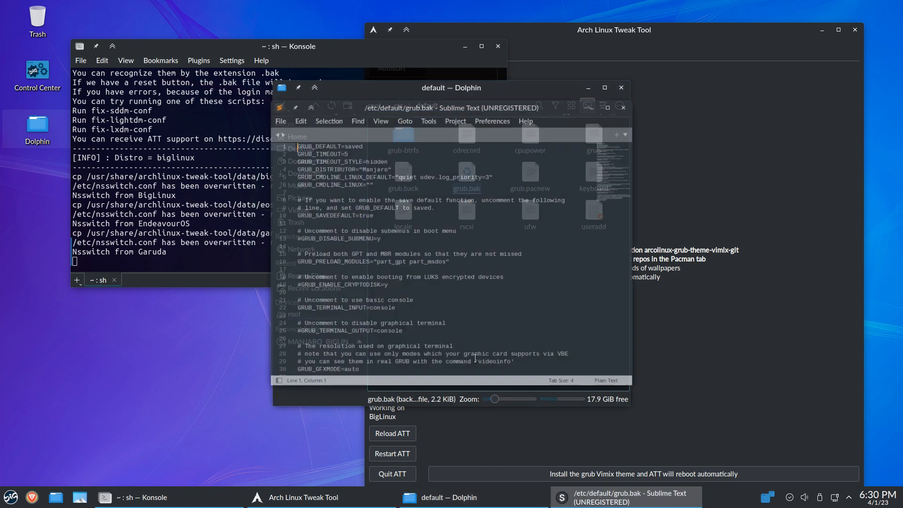
# - Open the grub and grub.back files in the editor beside grub.bak to compare them, then close the editor and file manager
pyautogui.doubleClick(379, 167)
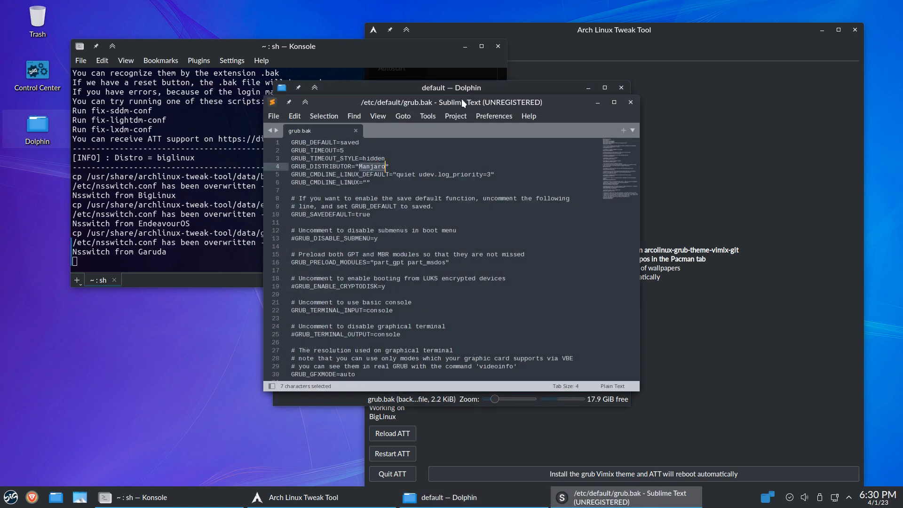
pyautogui.moveTo(467, 104); pyautogui.dragTo(691, 215)
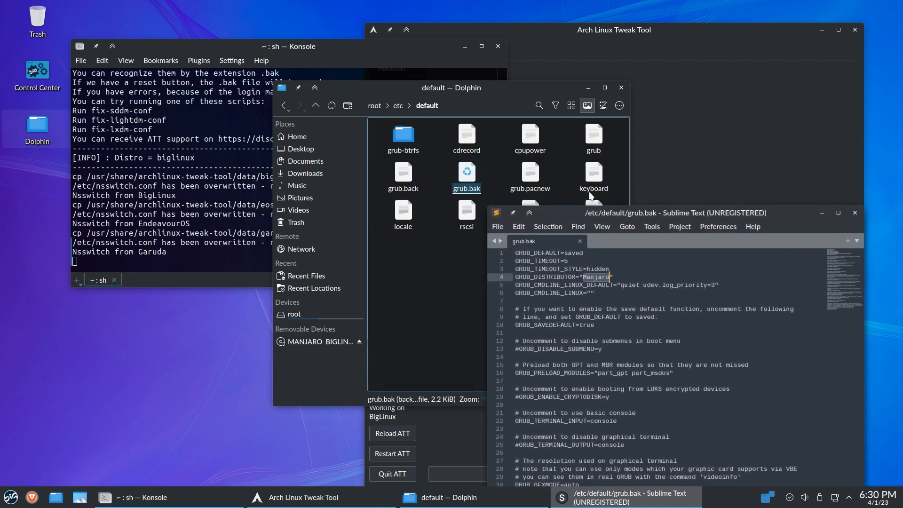
pyautogui.click(418, 89)
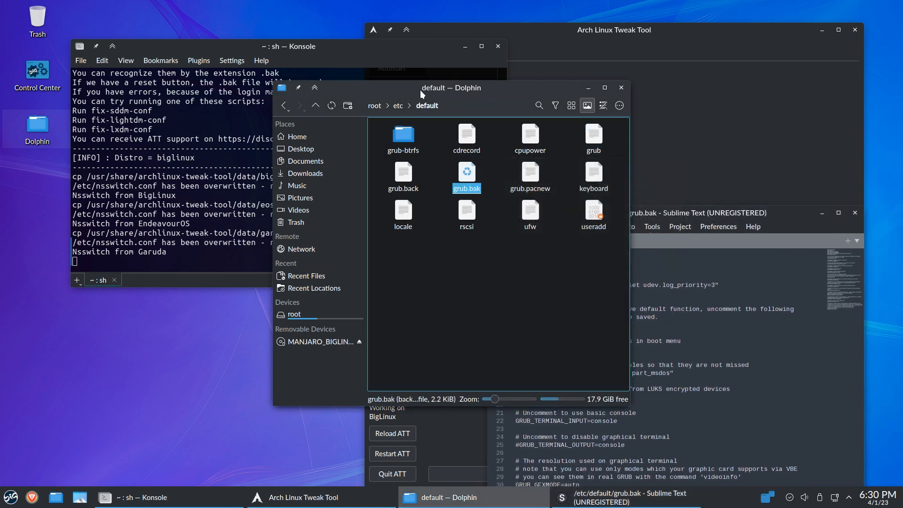
pyautogui.moveTo(413, 90); pyautogui.dragTo(257, 96)
pyautogui.moveTo(437, 141); pyautogui.dragTo(775, 310)
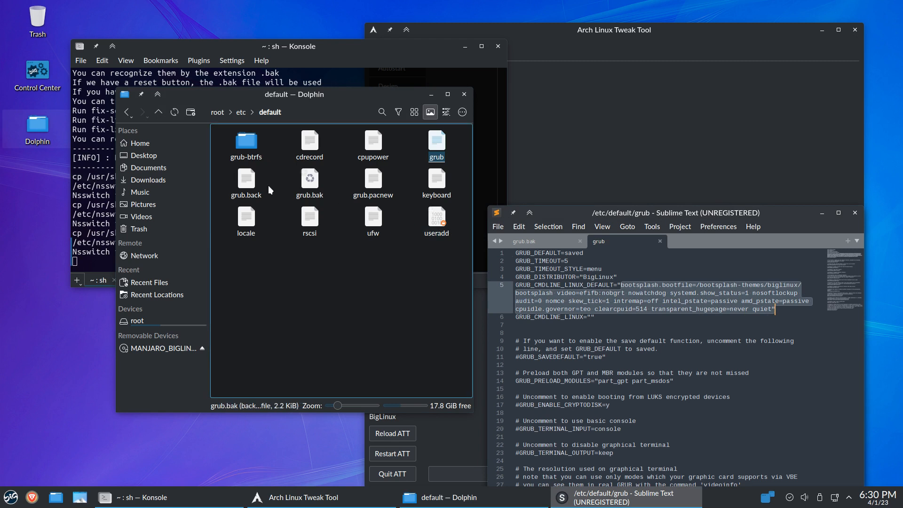
pyautogui.moveTo(246, 181); pyautogui.dragTo(609, 319)
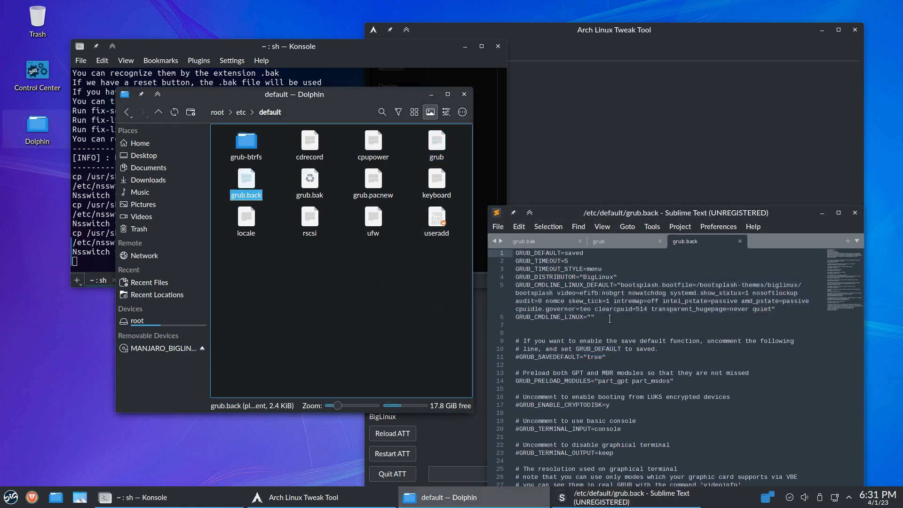
pyautogui.click(616, 240)
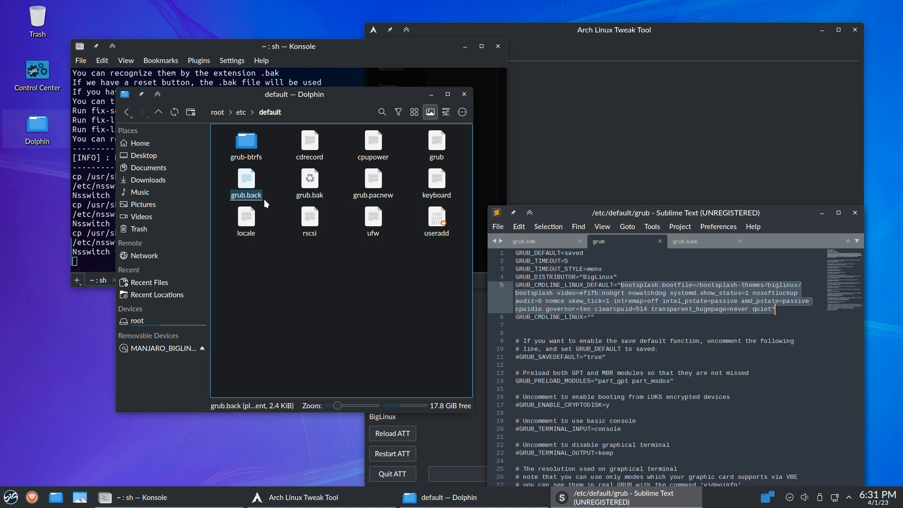
pyautogui.moveTo(252, 199)
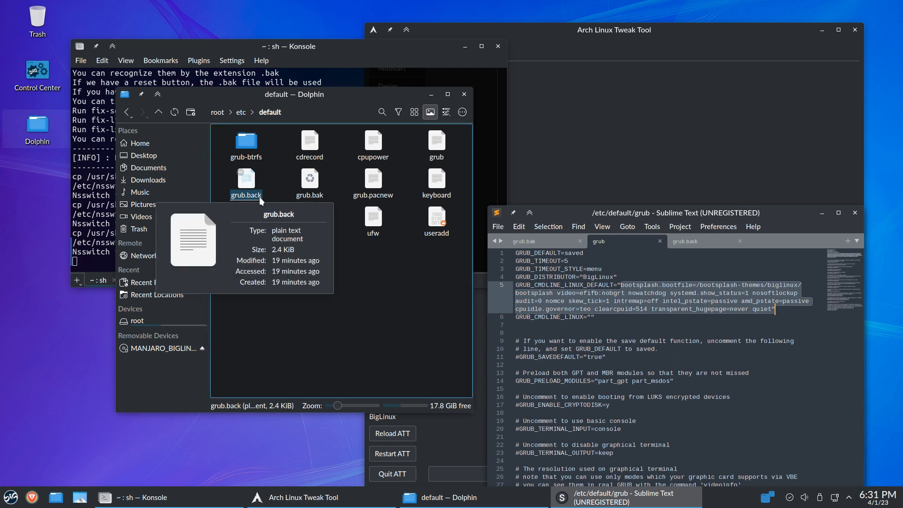
pyautogui.click(464, 94)
pyautogui.click(852, 214)
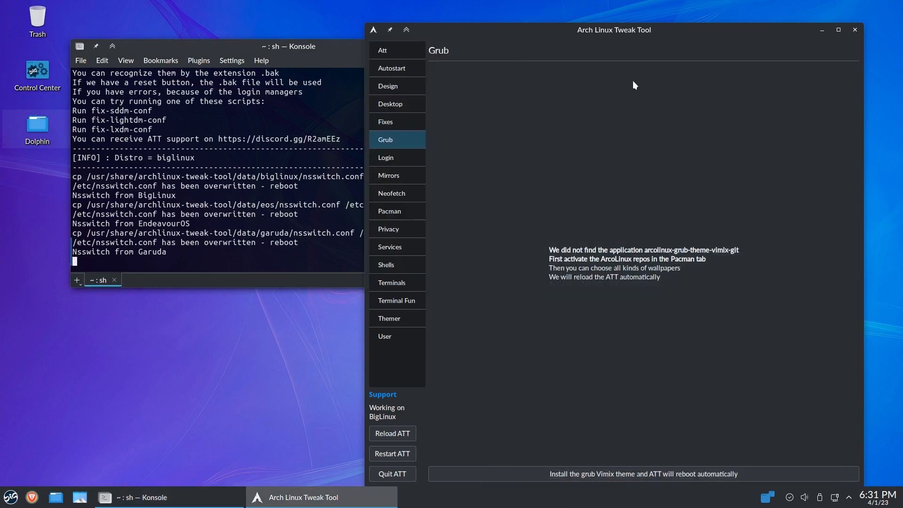
# - Install the grub Vimix theme from the Grub section of the tweak tool
pyautogui.moveTo(611, 23); pyautogui.dragTo(559, 19)
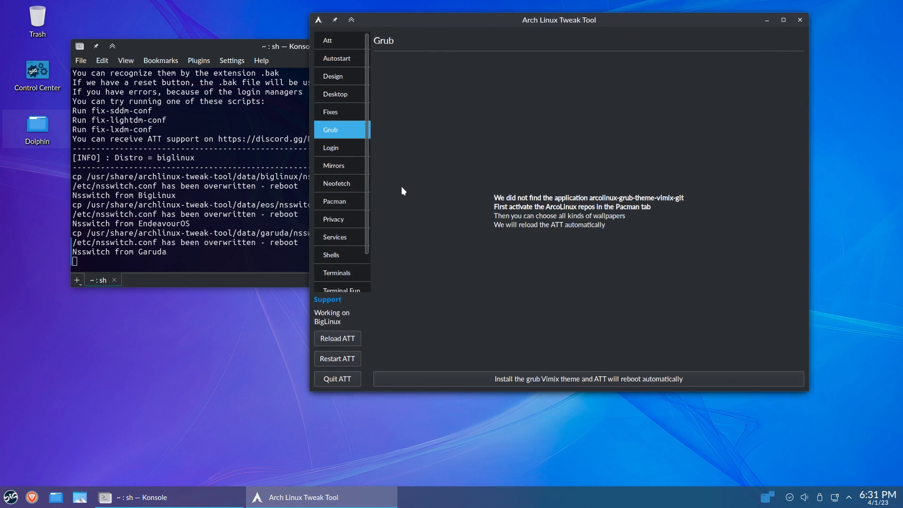
pyautogui.click(613, 377)
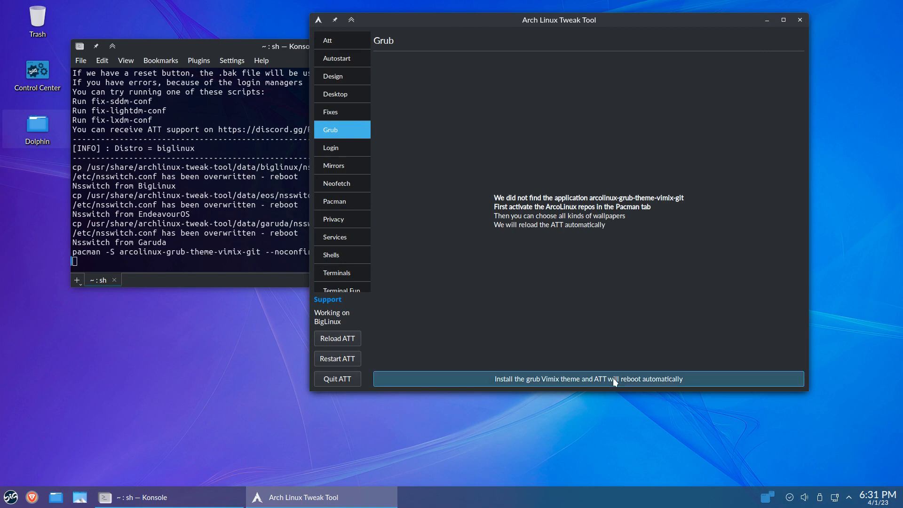
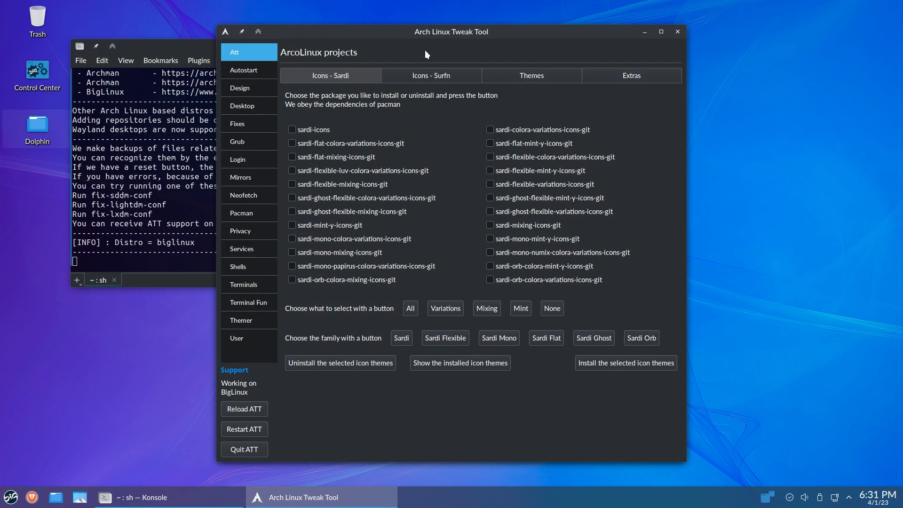
# - Open the Grub section of the tweak tool and apply the Vimix theme
pyautogui.moveTo(432, 30); pyautogui.dragTo(614, 21)
pyautogui.click(442, 128)
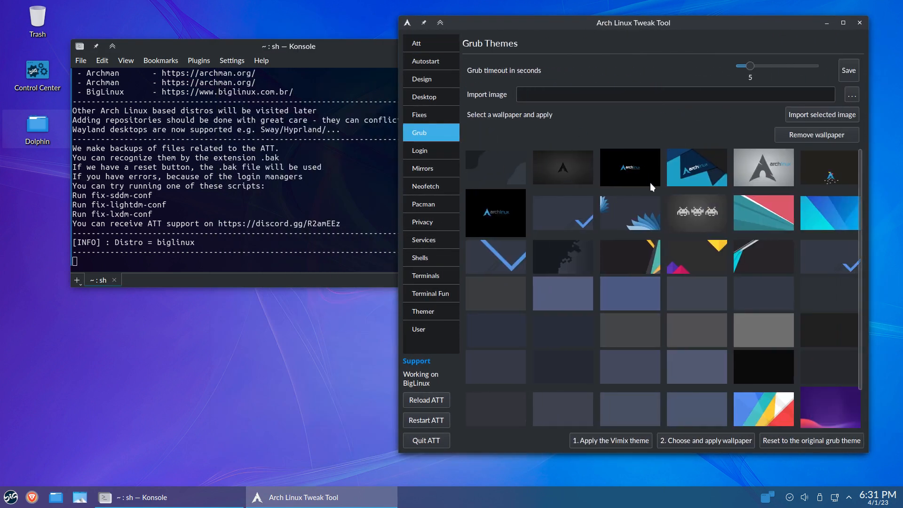
pyautogui.scroll(-1, 802, 213)
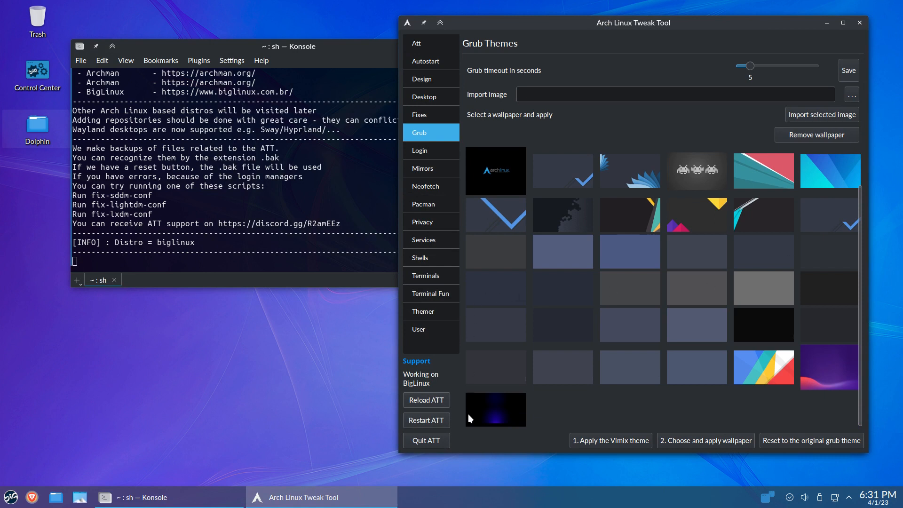
pyautogui.scroll(1, 857, 381)
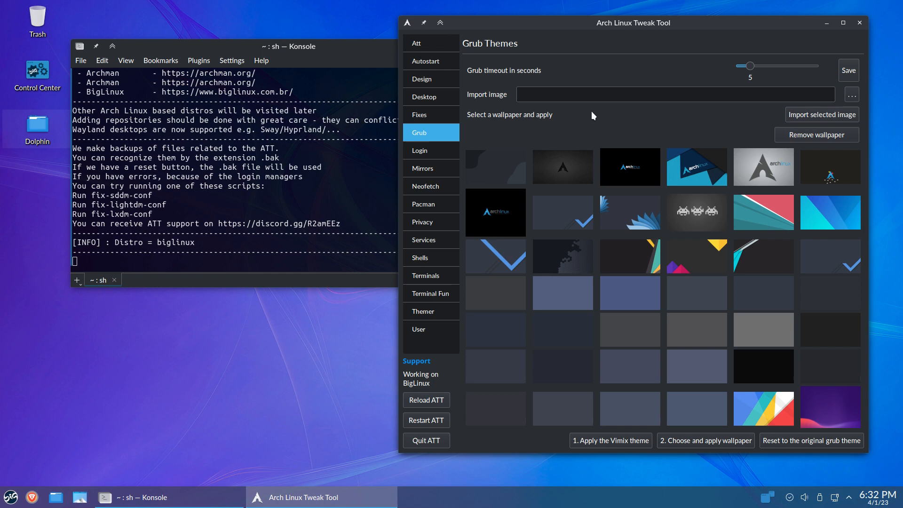
pyautogui.click(622, 438)
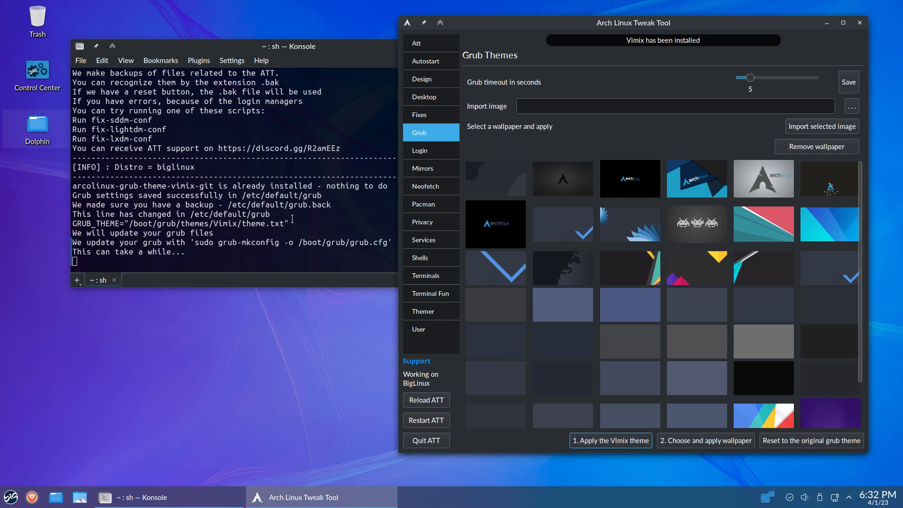
# - Select the changed GRUB_THEME lines in the terminal output and quit the tweak tool
pyautogui.moveTo(292, 219); pyautogui.dragTo(73, 215)
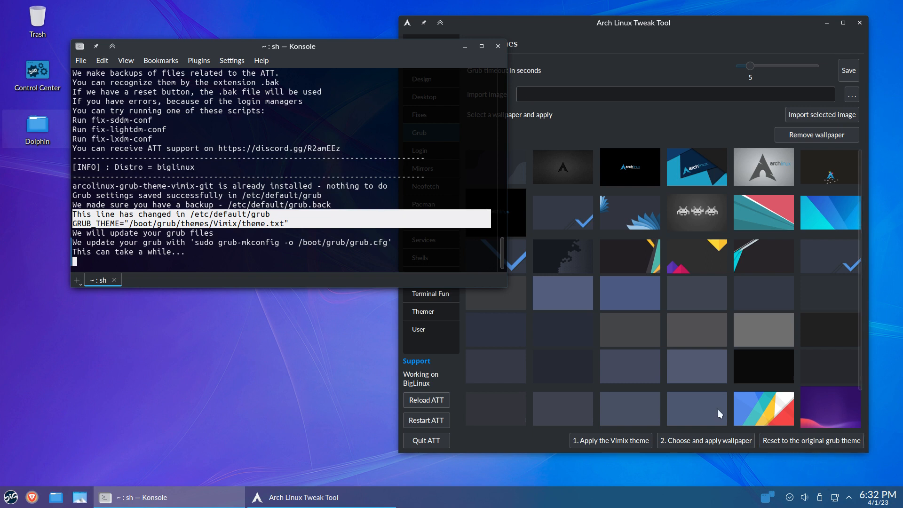
pyautogui.click(433, 439)
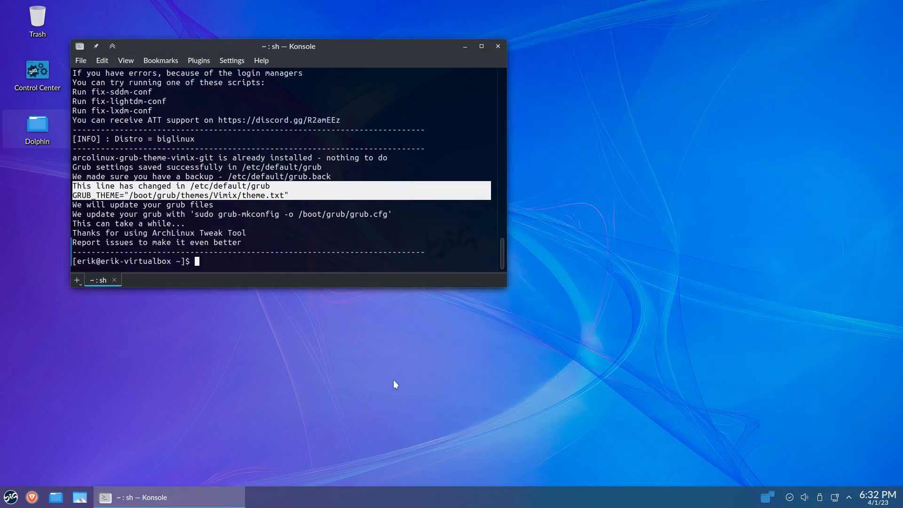
# - Restart the computer from the application menu's power options
pyautogui.click(10, 497)
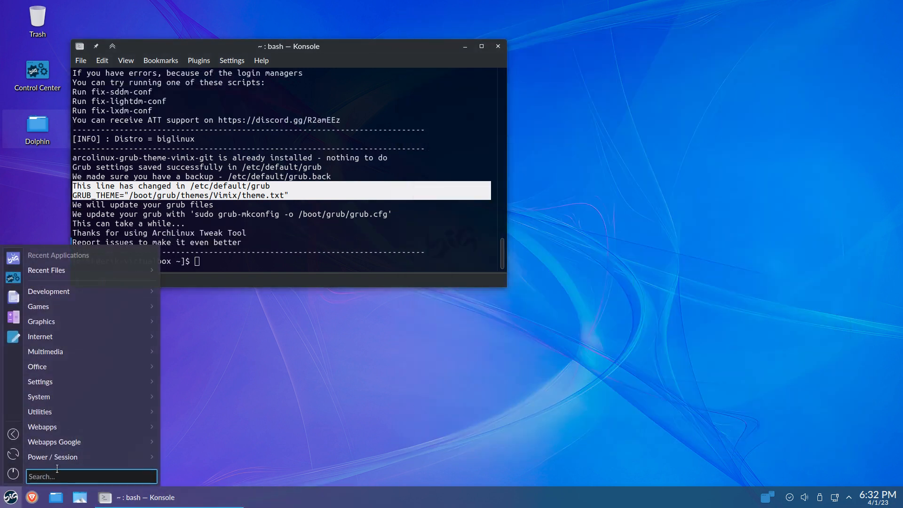
pyautogui.moveTo(87, 464)
pyautogui.click(266, 456)
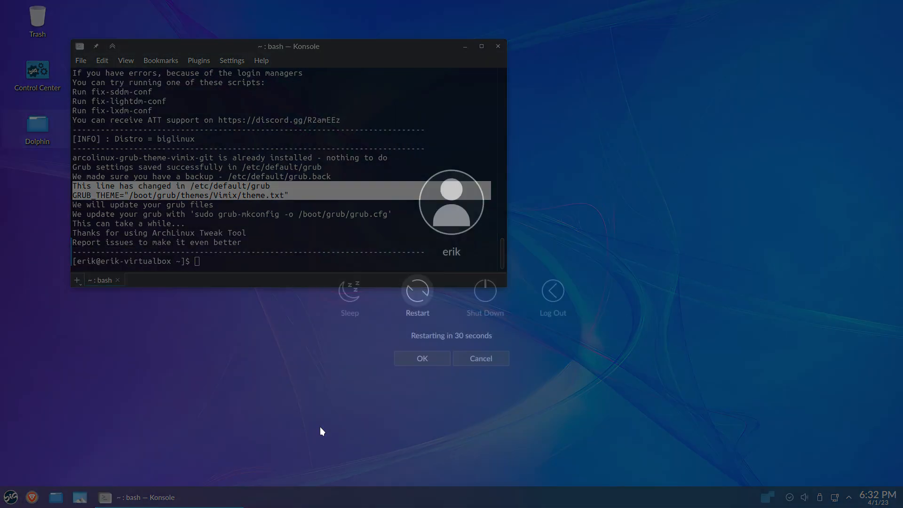
pyautogui.click(427, 297)
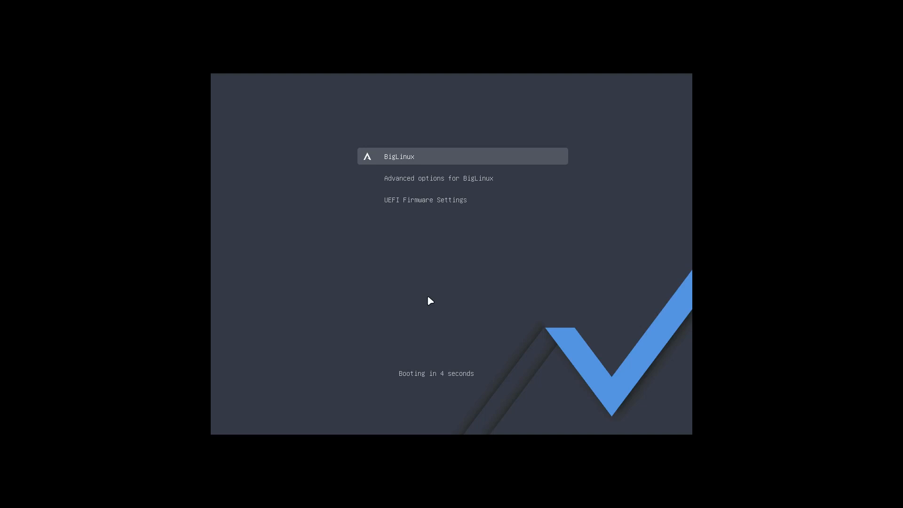
# - Move through the entries of the new grub boot menu and boot BigLinux
pyautogui.press('Down')
pyautogui.press('Down')
pyautogui.press('Up')
pyautogui.press('Up')
pyautogui.press('Down')
pyautogui.press('Down')
pyautogui.press('Up')
pyautogui.press('Up')
pyautogui.press('Return')
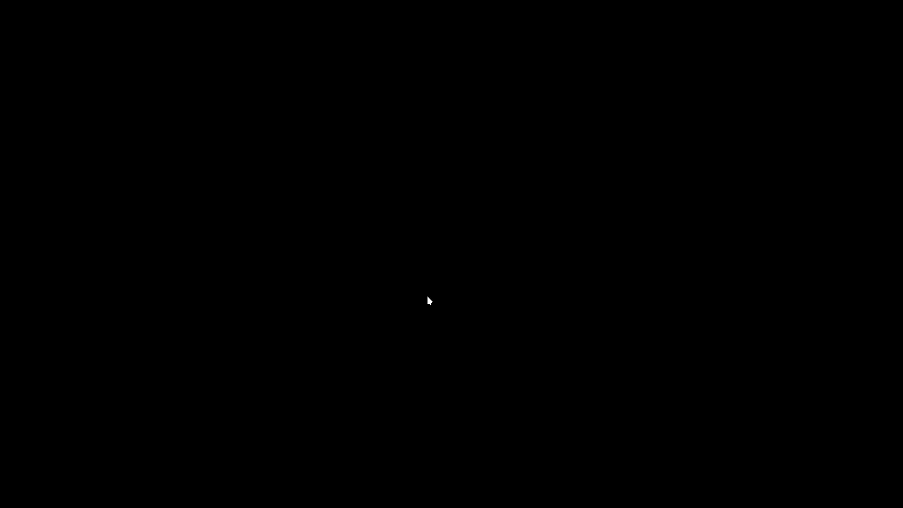
# - Log in by entering the user password on the login screen
pyautogui.write('*')
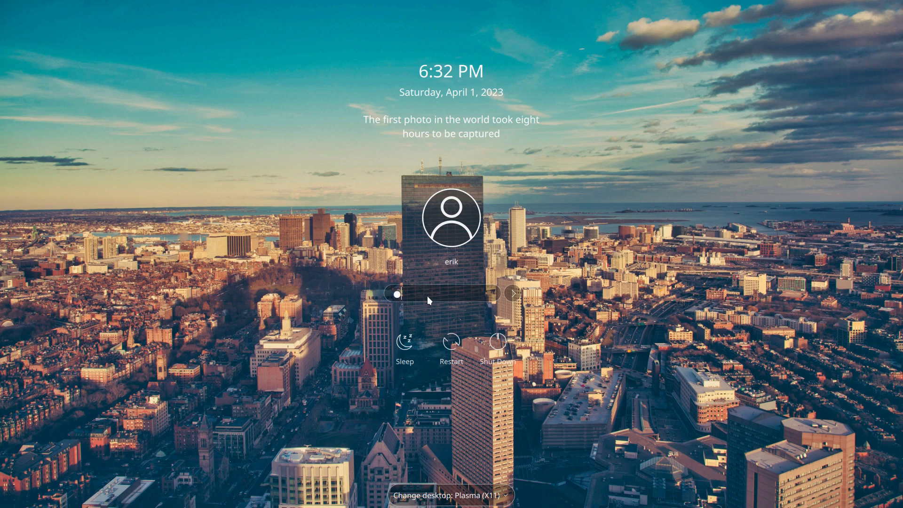
pyautogui.press('Return')
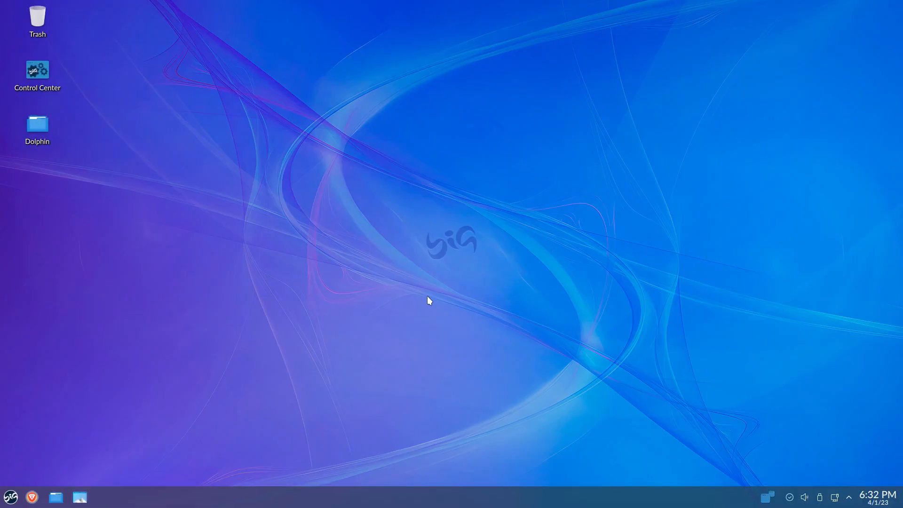
# - Open a terminal, launch the tweak tool with att, and enter the authentication password
pyautogui.hotkey('ctrl', 'alt', 't')
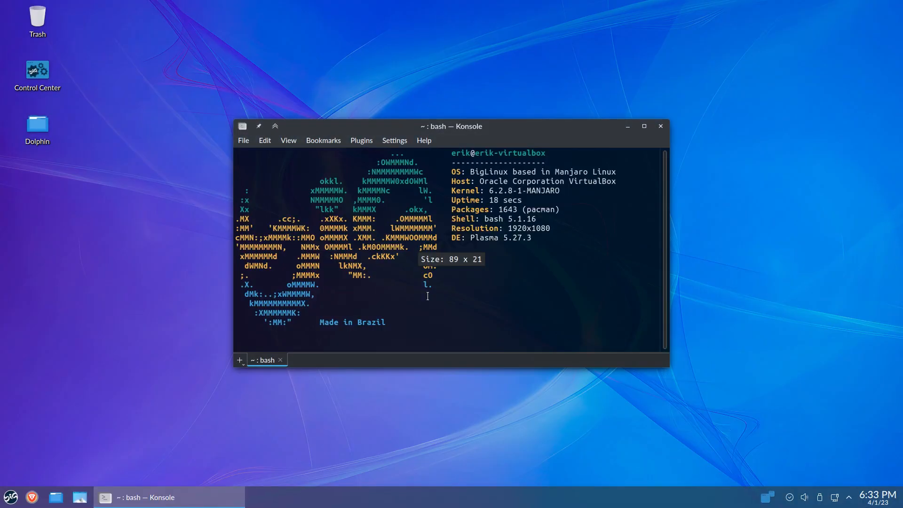
pyautogui.write('att')
pyautogui.press('Return')
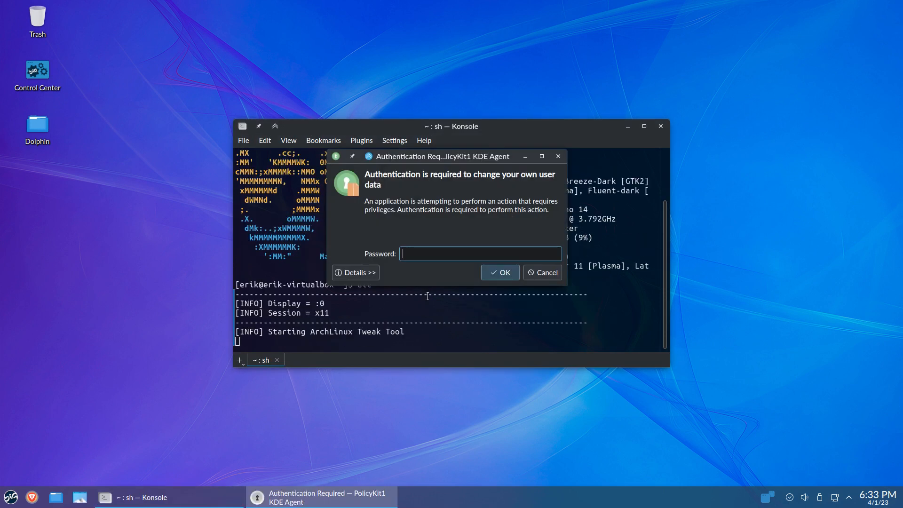
pyautogui.write('*****')
pyautogui.press('Return')
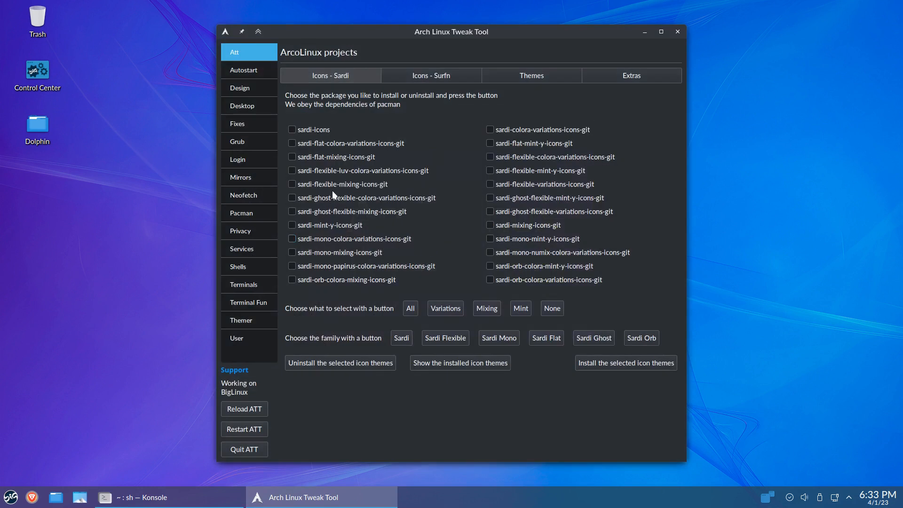
# - In the Grub section, select the first wallpaper and apply it with the choose and apply wallpaper option
pyautogui.click(257, 140)
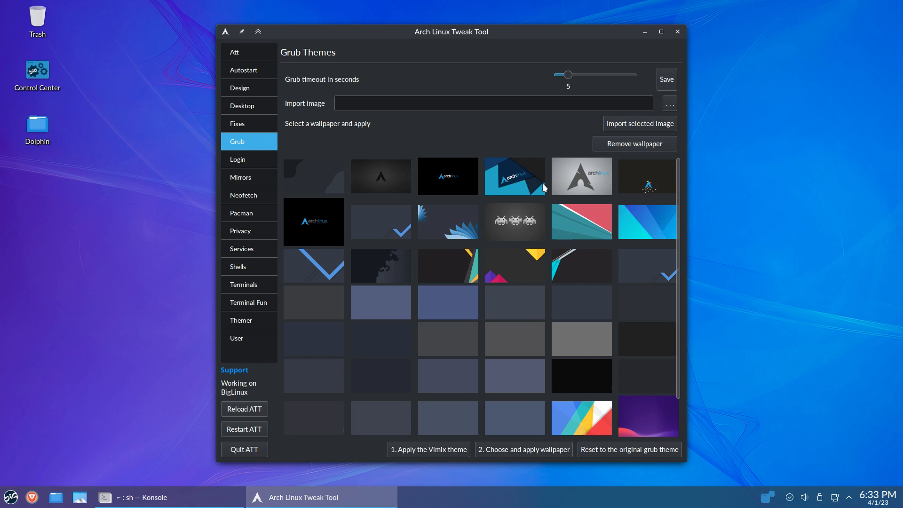
pyautogui.click(328, 180)
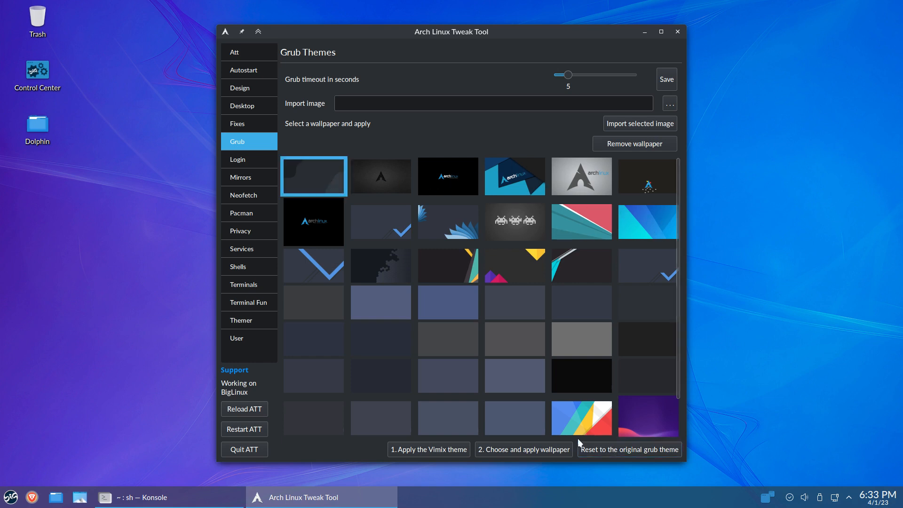
pyautogui.click(522, 450)
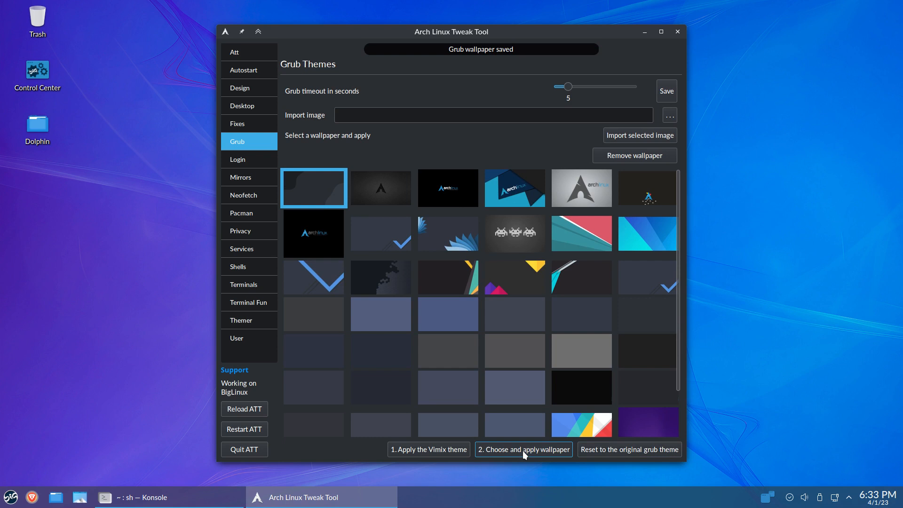
# - Quit the tweak tool and restart the computer from the power options
pyautogui.click(249, 450)
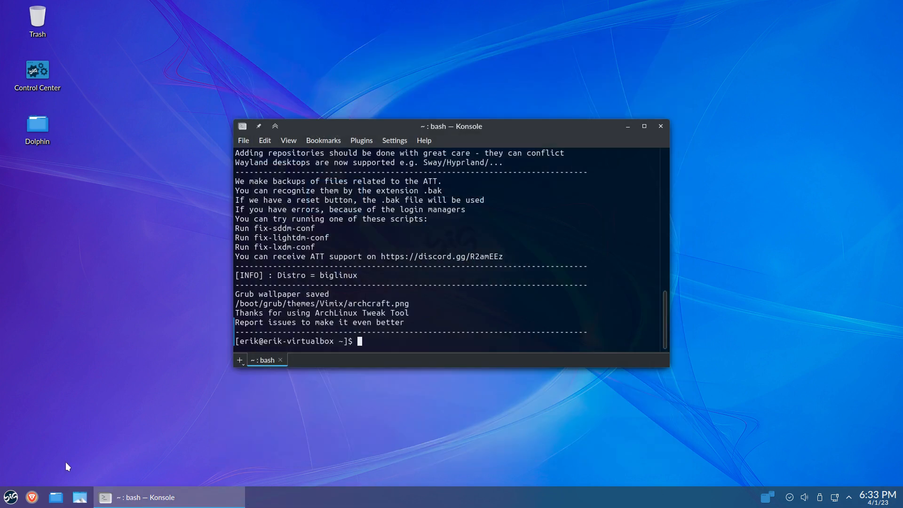
pyautogui.click(6, 493)
pyautogui.moveTo(59, 455)
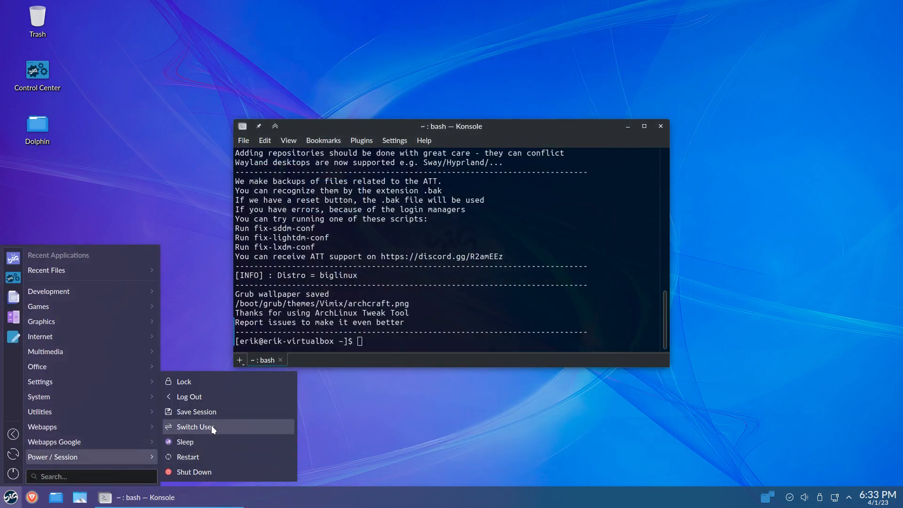
pyautogui.click(249, 452)
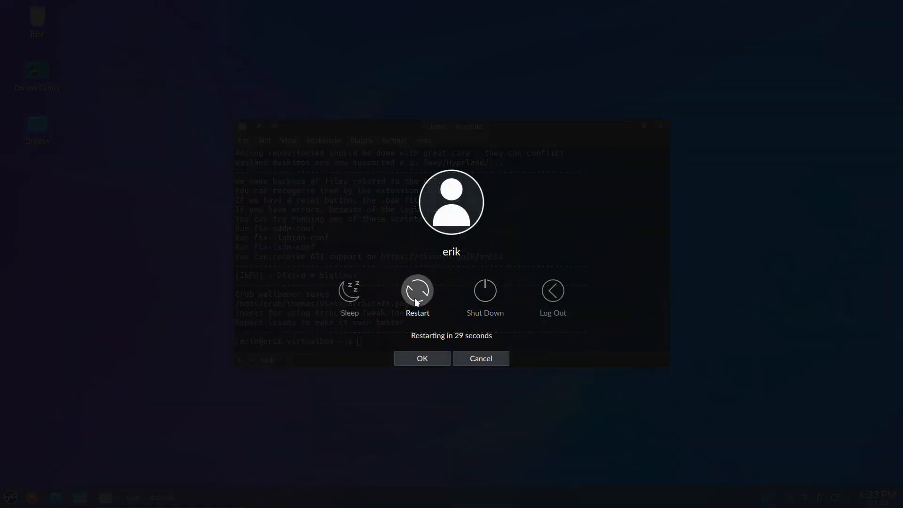
pyautogui.click(415, 296)
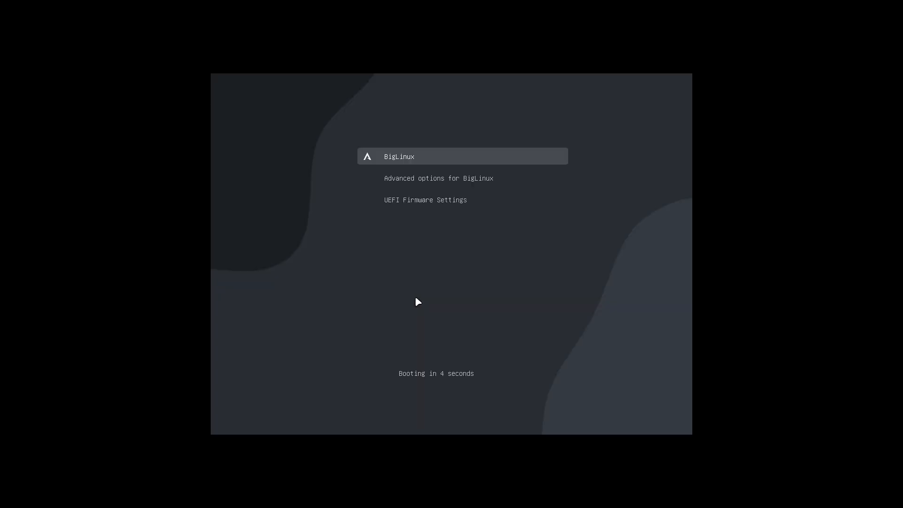
# - Boot BigLinux from the grub menu and log in
pyautogui.press('Return')
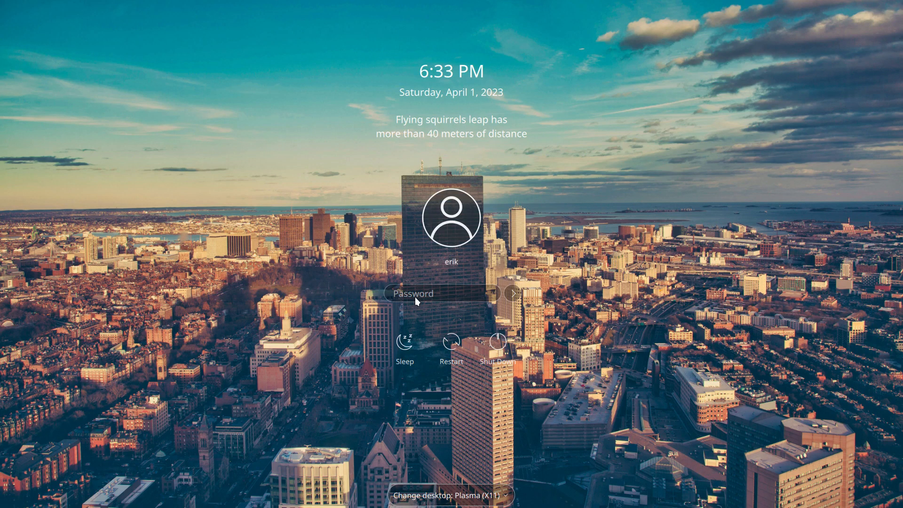
pyautogui.press('Return')
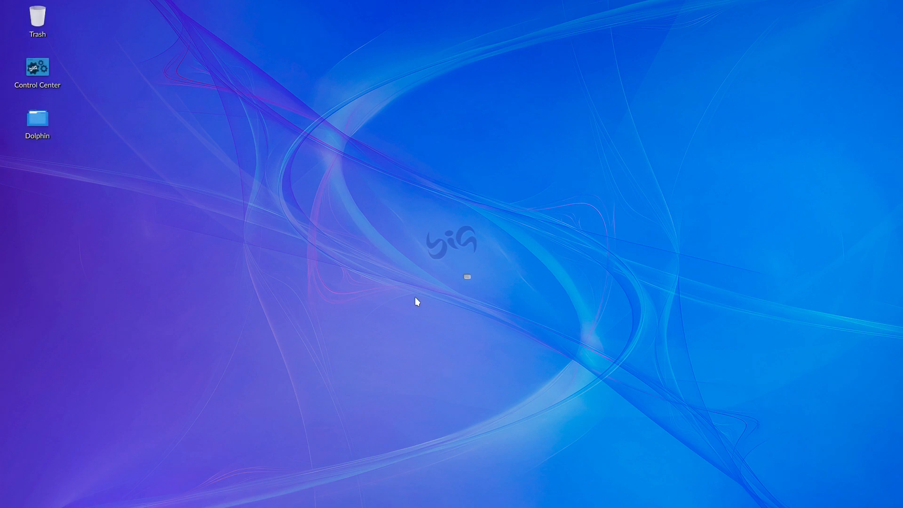
# - Launch the tweak tool with att in the terminal and enter the authentication password
pyautogui.write('att')
pyautogui.press('Return')
pyautogui.write('••••')
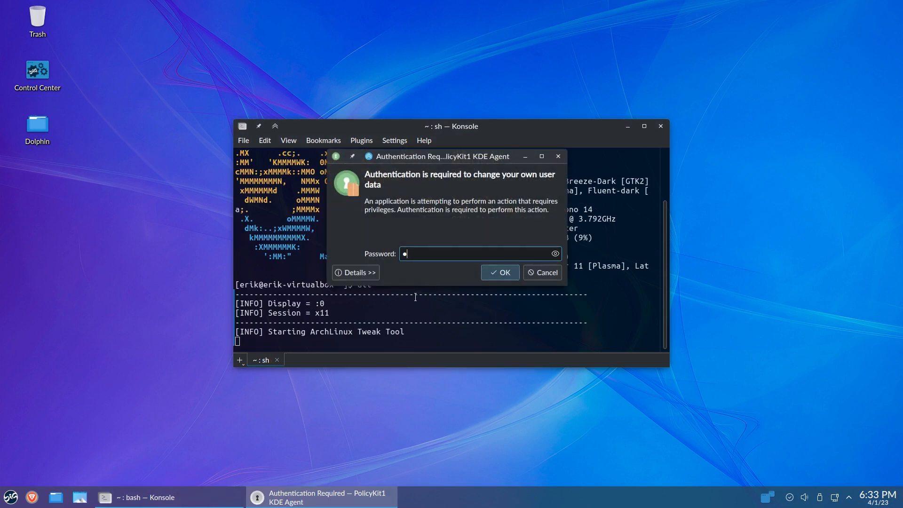
pyautogui.press('Return')
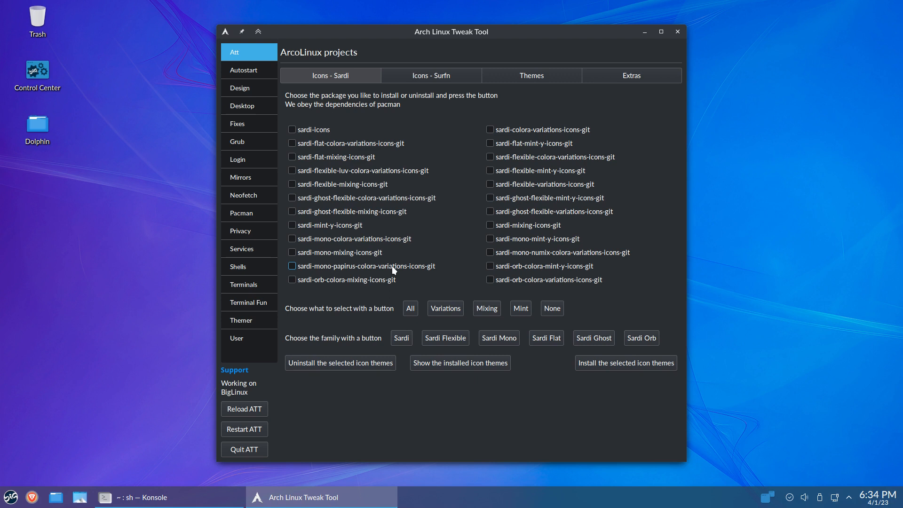
# - Reset grub to the original grub theme from the Grub section and quit the tweak tool
pyautogui.click(235, 140)
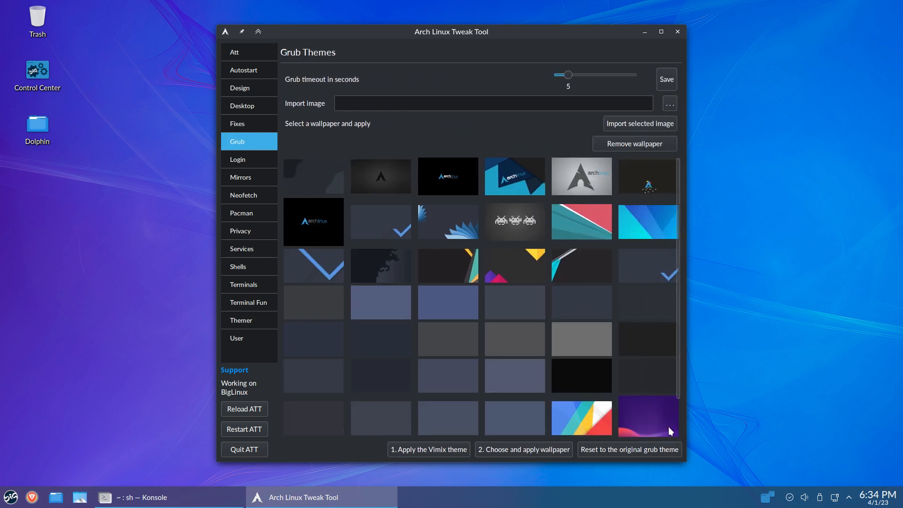
pyautogui.click(628, 450)
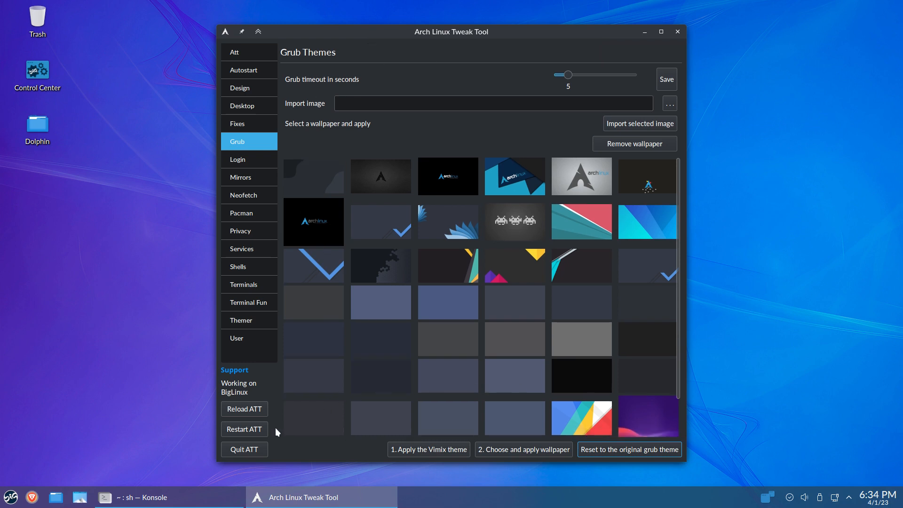
pyautogui.click(241, 450)
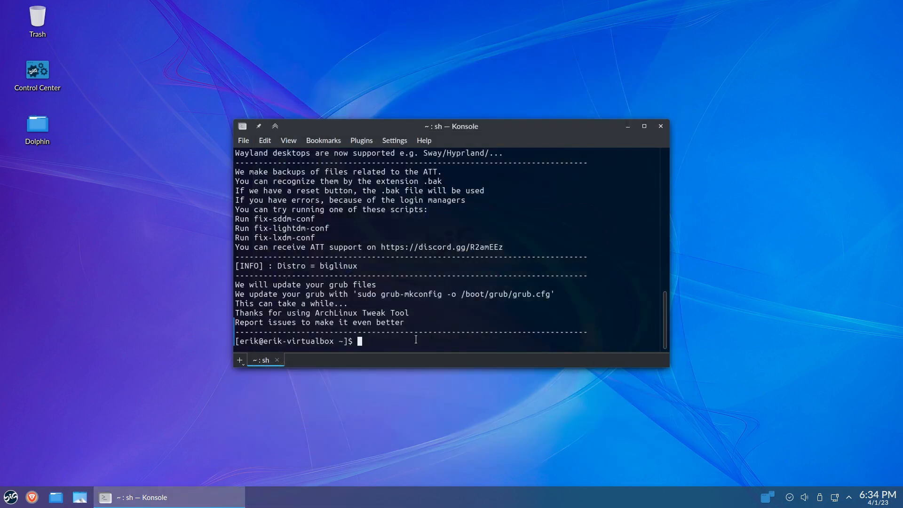
# - Close the terminal and restart the computer from the power options
pyautogui.click(661, 126)
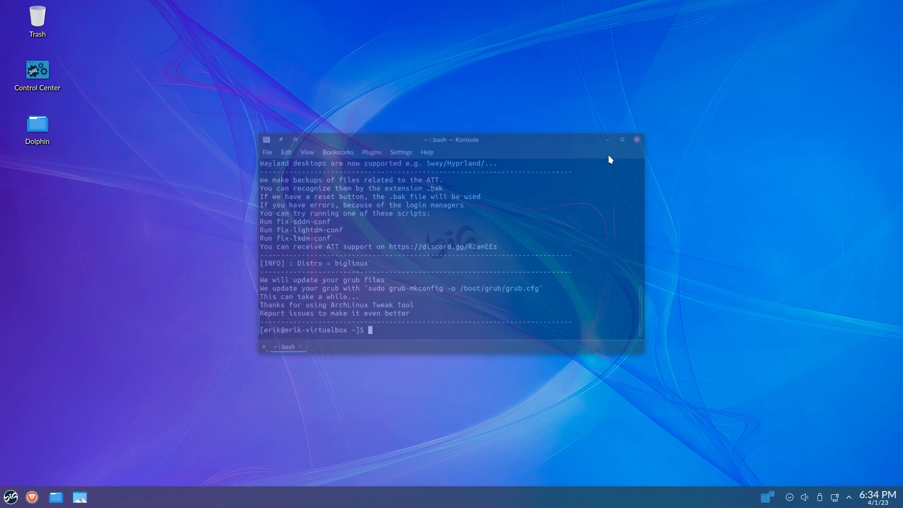
pyautogui.click(4, 503)
pyautogui.moveTo(75, 453)
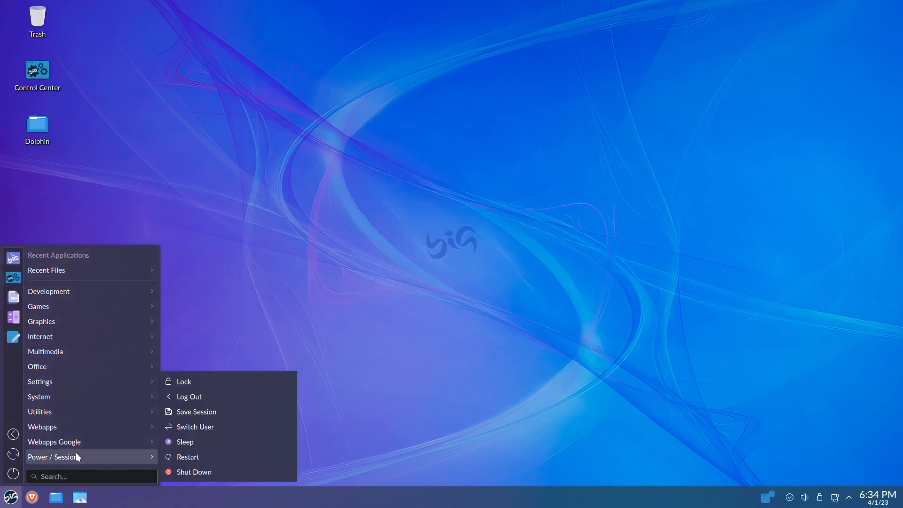
pyautogui.click(197, 458)
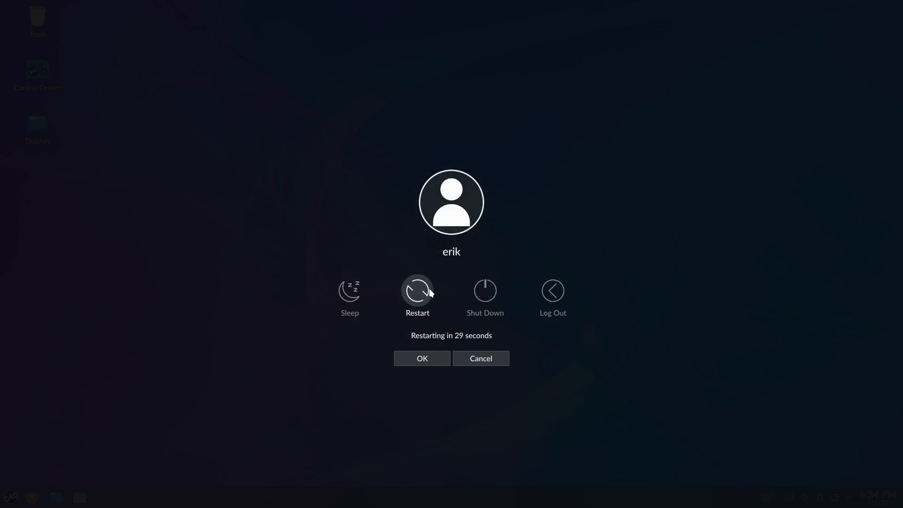
pyautogui.click(429, 288)
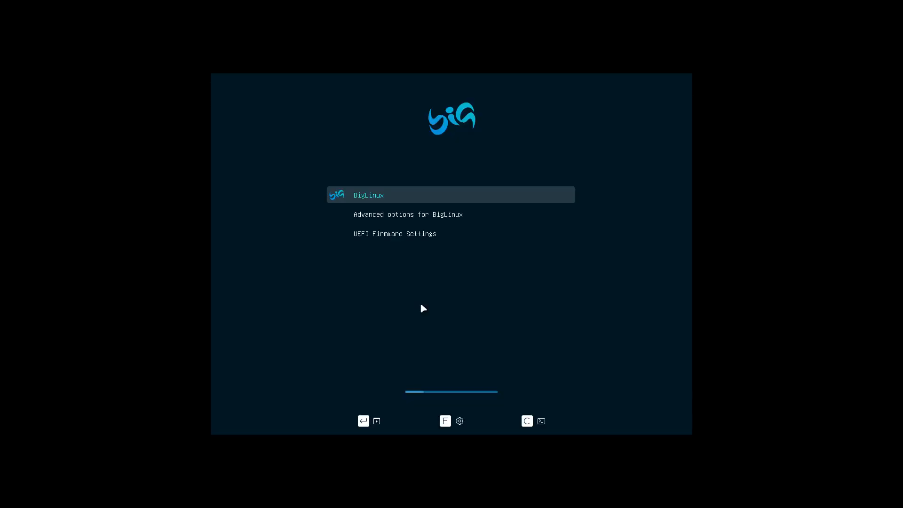
# - Boot BigLinux from the restored grub menu and log in
pyautogui.press('Down')
pyautogui.press('Up')
pyautogui.press('Return')
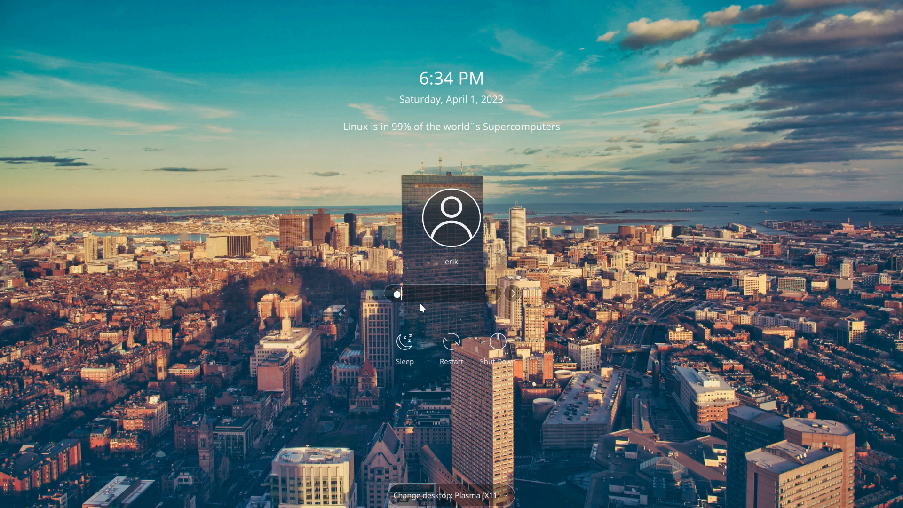
pyautogui.press('Return')
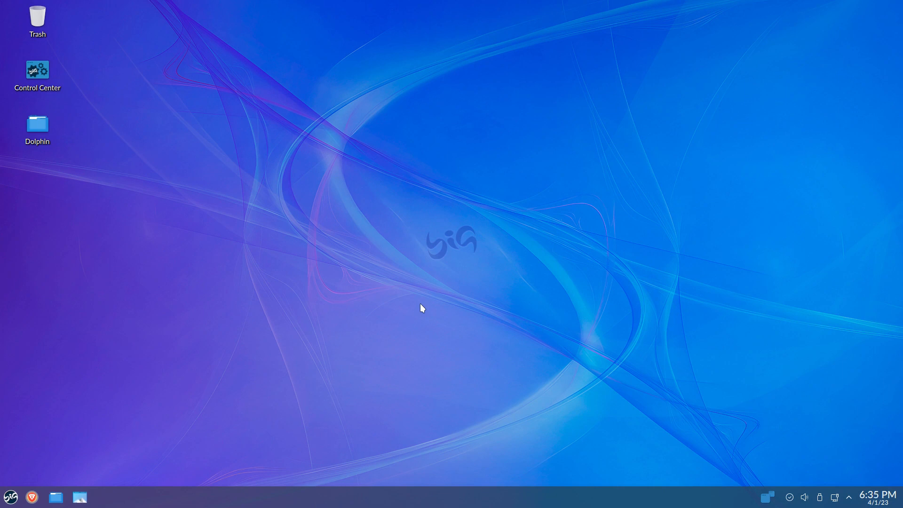
# - Open a terminal, start the tweak tool with att, and enter the authentication password
pyautogui.hotkey('ctrl', 'alt', 't')
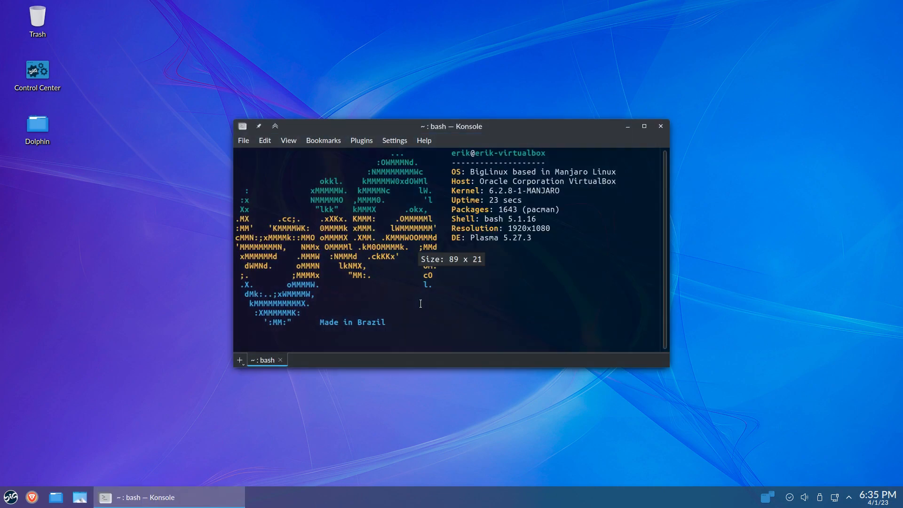
pyautogui.write('att')
pyautogui.press('Return')
pyautogui.write('****')
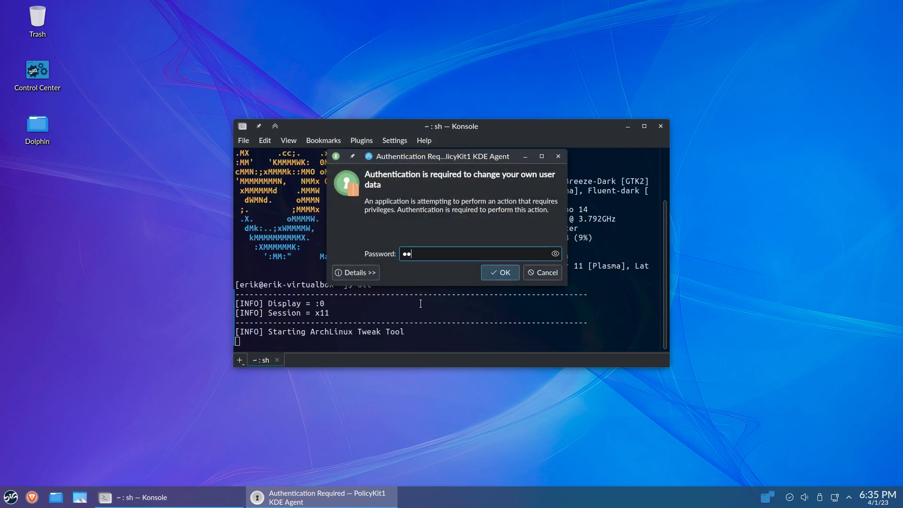
pyautogui.press('Return')
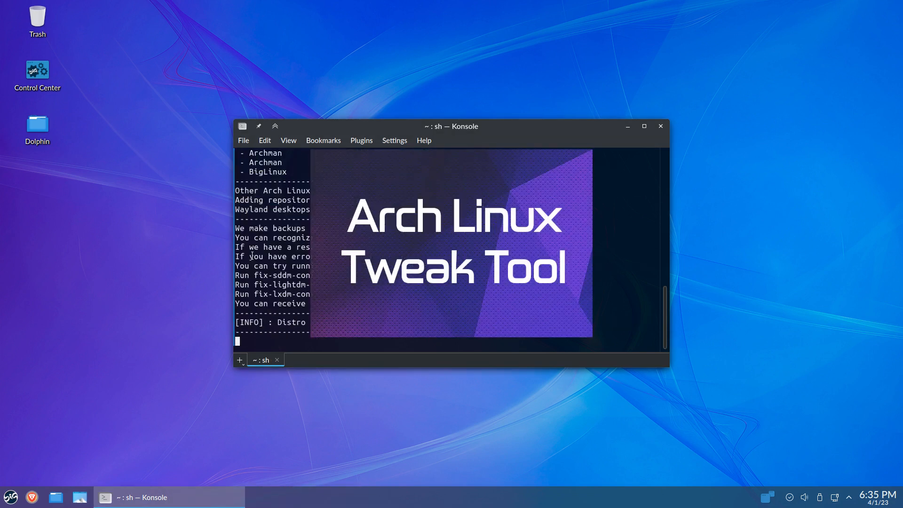
pyautogui.click(14, 502)
pyautogui.write('a')
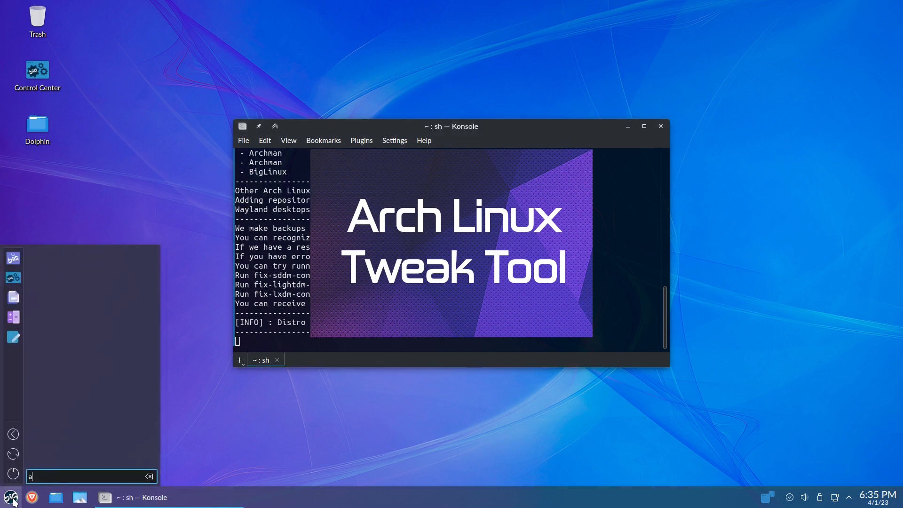
pyautogui.write('rc')
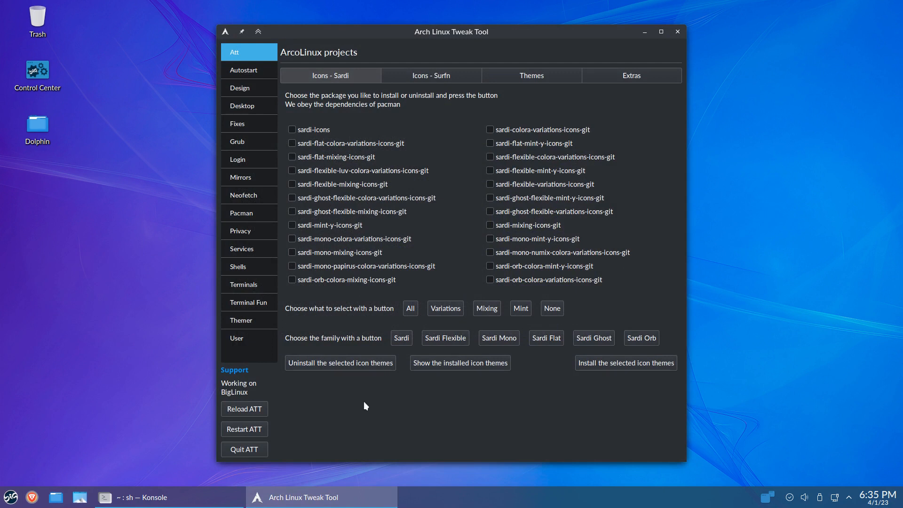
# - Install the sardi-flat-mint-y-icons-git icon theme from the ArcoLinux projects Sardi icons page
pyautogui.moveTo(425, 38); pyautogui.dragTo(571, 38)
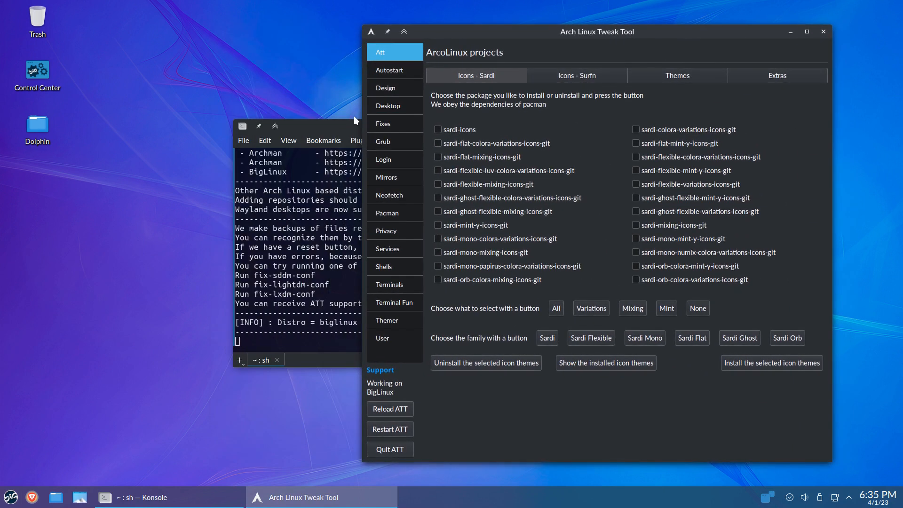
pyautogui.moveTo(334, 125); pyautogui.dragTo(136, 146)
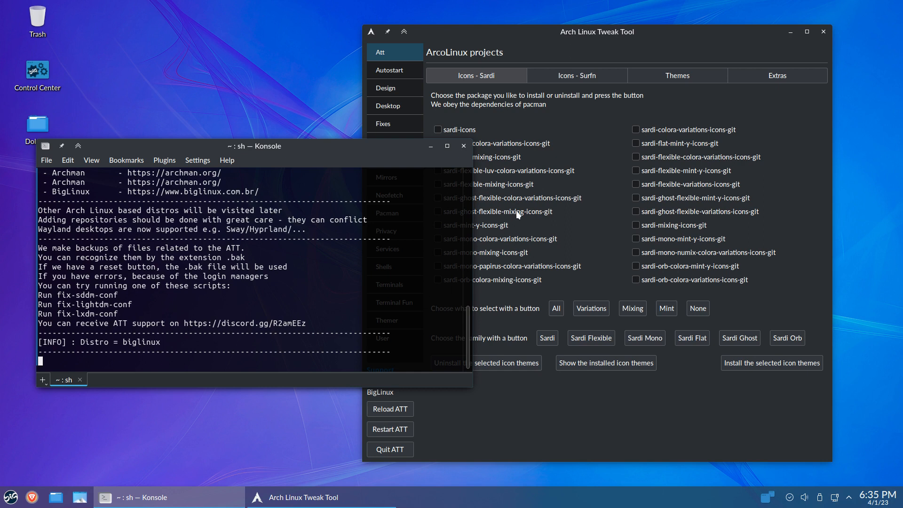
pyautogui.click(635, 144)
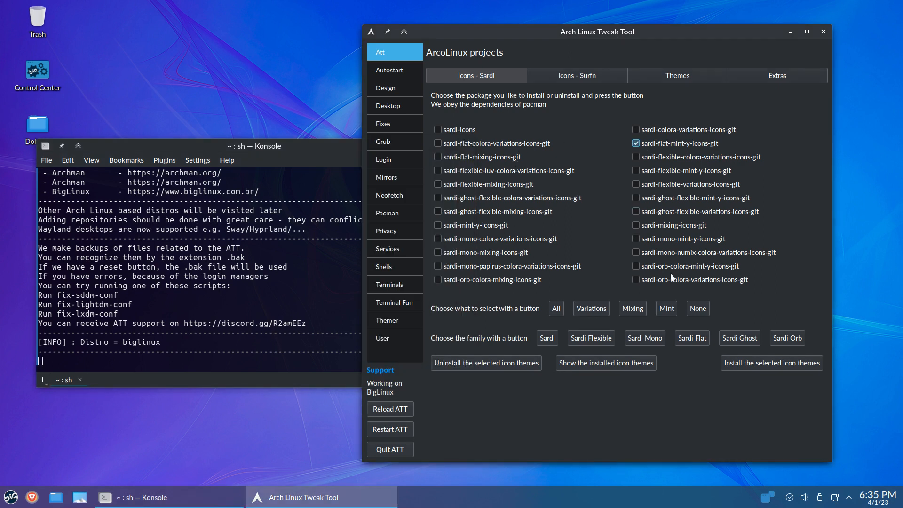
pyautogui.click(759, 363)
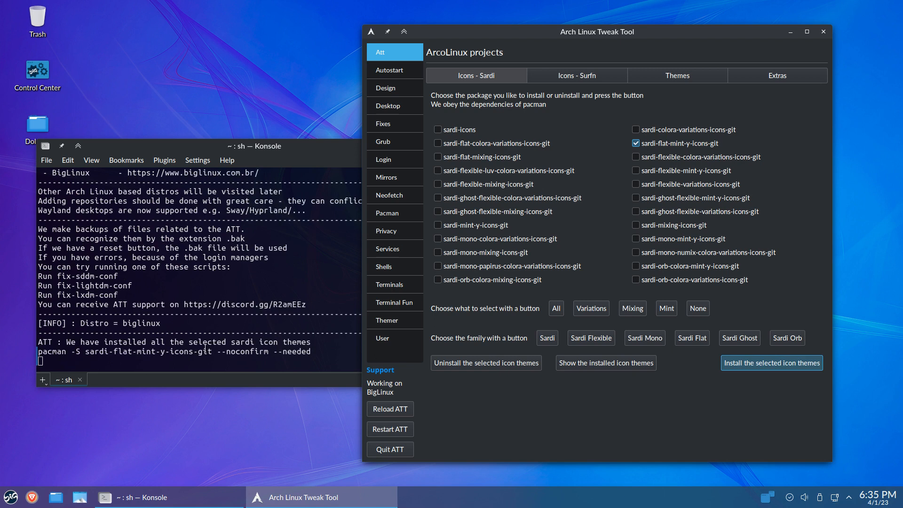
# - Highlight the pacman install command in the terminal output
pyautogui.click(313, 351)
pyautogui.moveTo(163, 354); pyautogui.dragTo(86, 354)
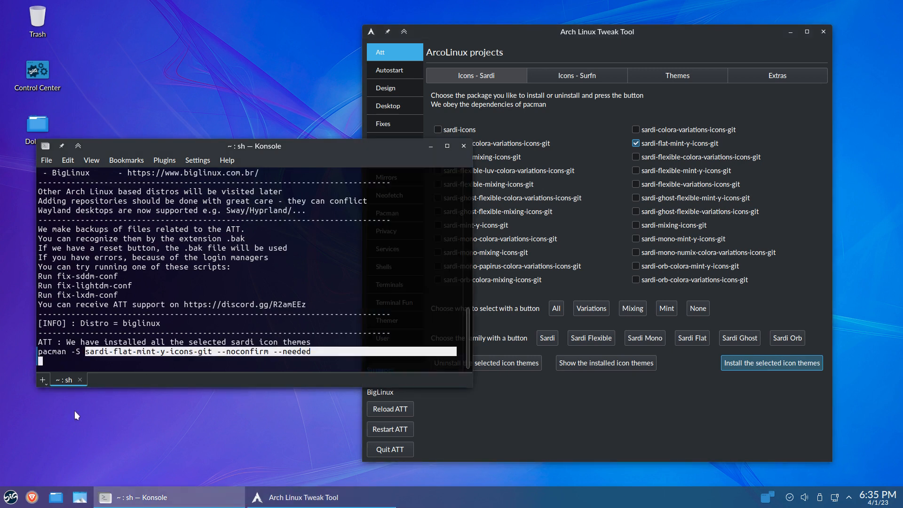
pyautogui.click(605, 385)
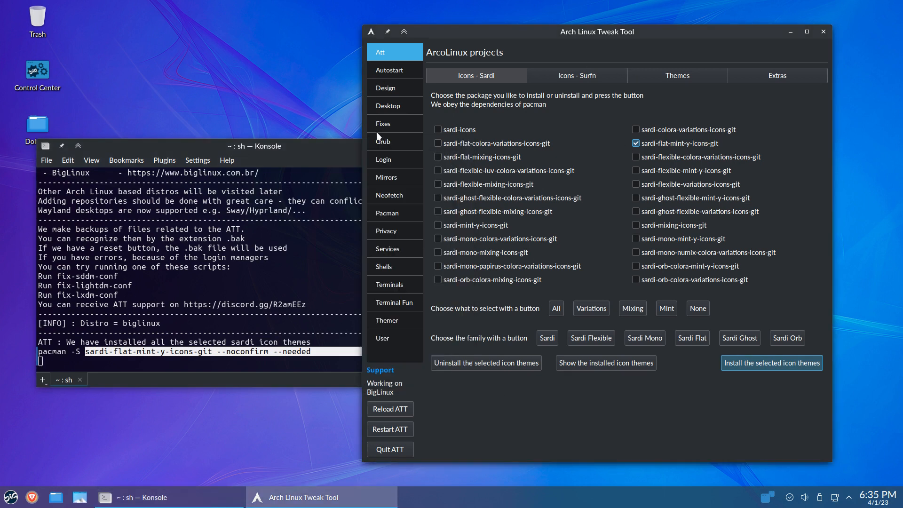
# - Install the missing ArcoLinux SDDM themes from the Login managers section
pyautogui.click(386, 159)
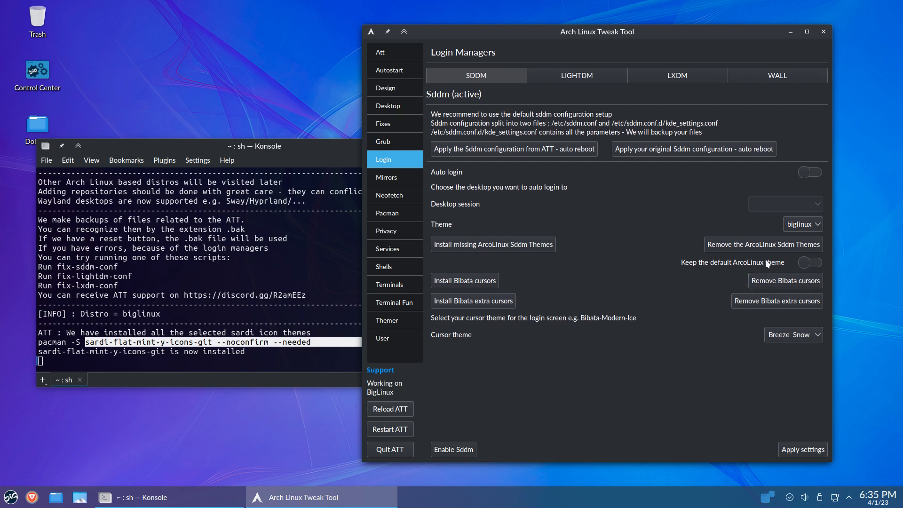
pyautogui.click(800, 230)
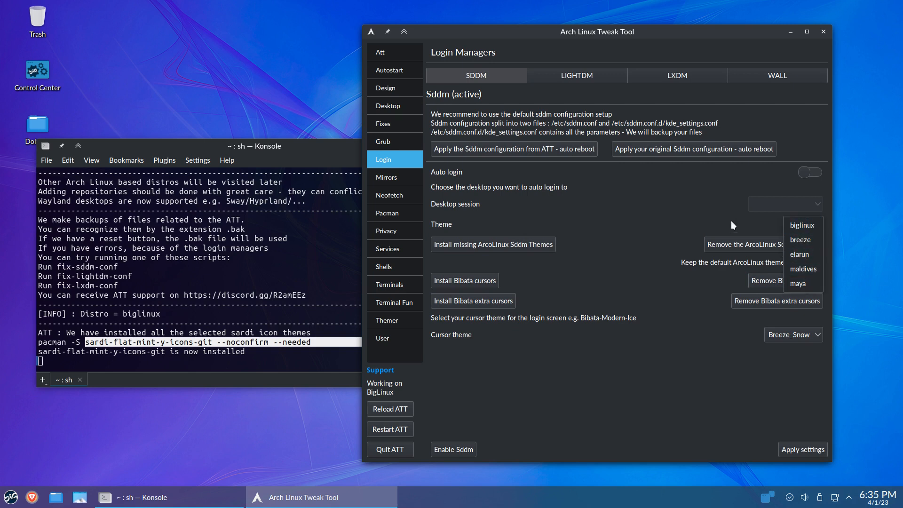
pyautogui.click(643, 216)
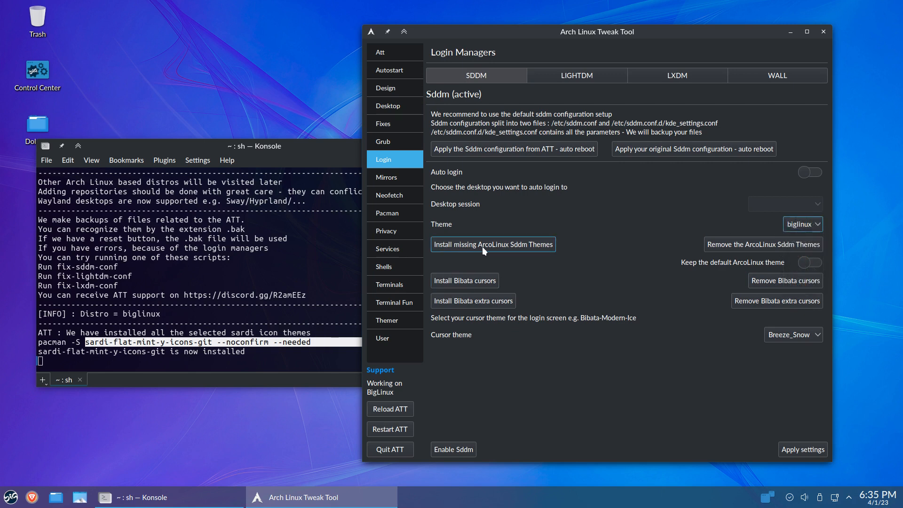
pyautogui.click(519, 245)
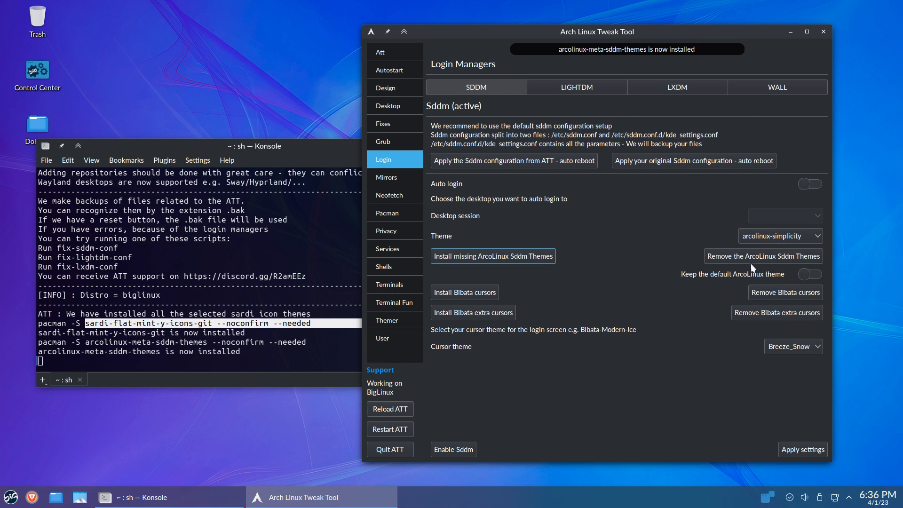
# - Set the SDDM theme to arcolinux-simplicity, apply the settings, and quit the tweak tool
pyautogui.click(761, 223)
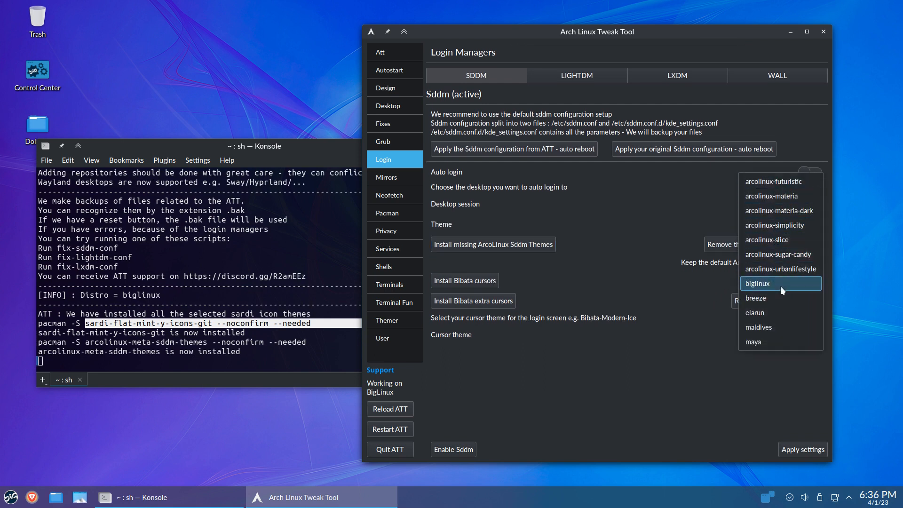
pyautogui.click(785, 227)
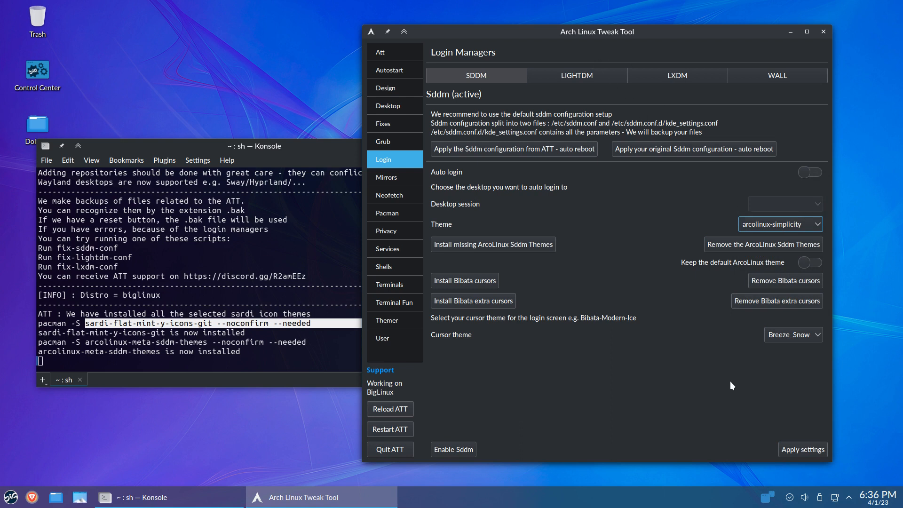
pyautogui.click(791, 450)
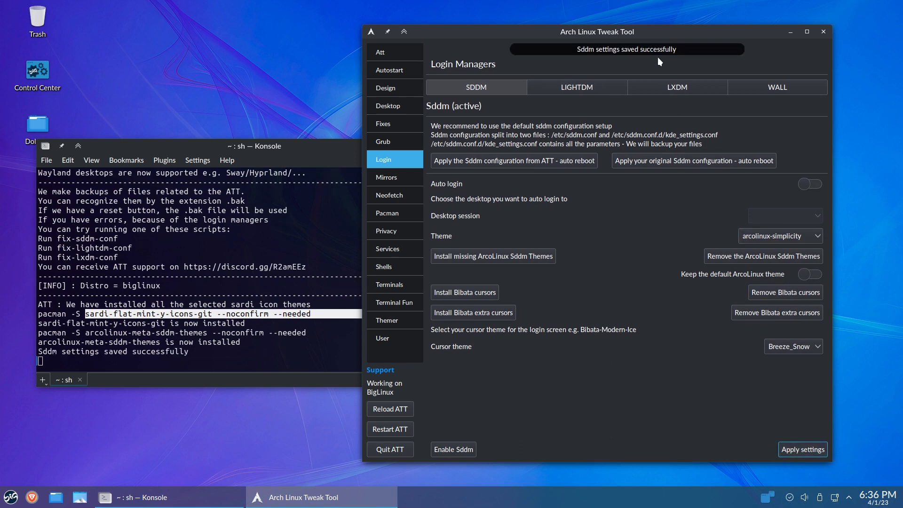
pyautogui.click(392, 451)
# - Log out of the session from the power and session options
pyautogui.click(10, 497)
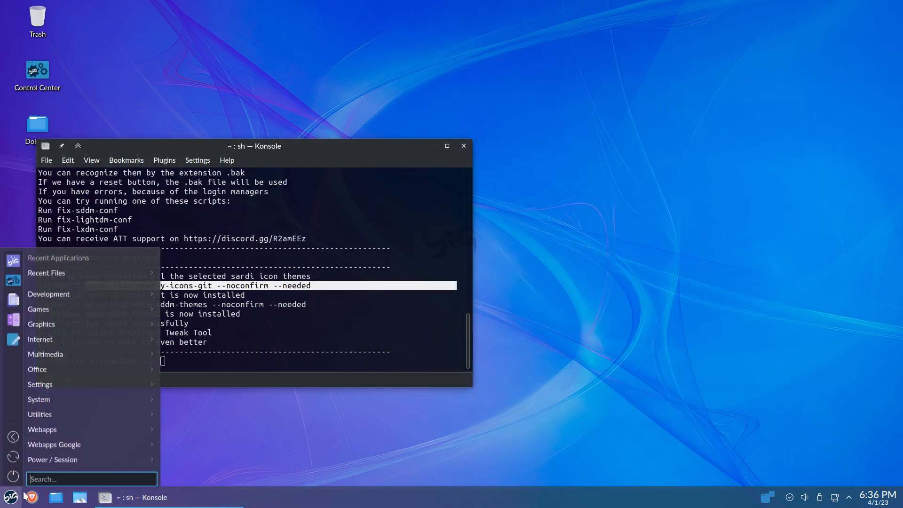
pyautogui.moveTo(82, 460)
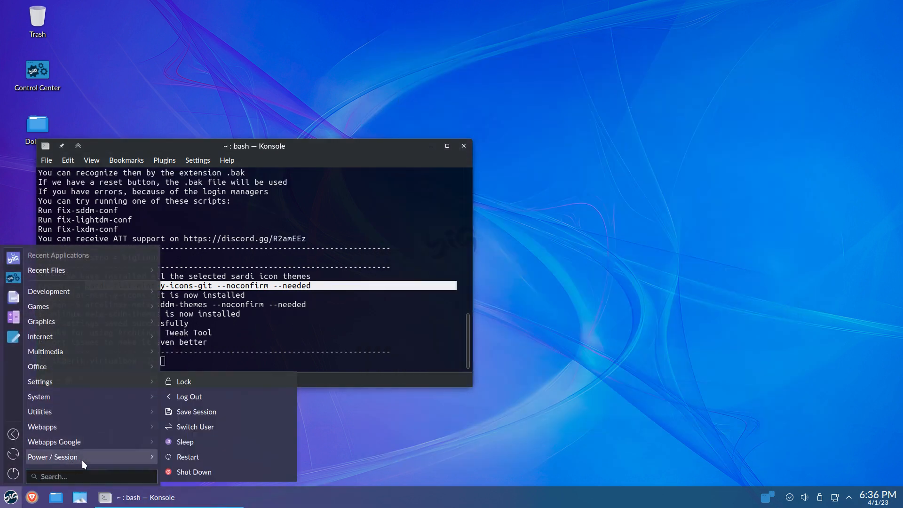
pyautogui.click(199, 393)
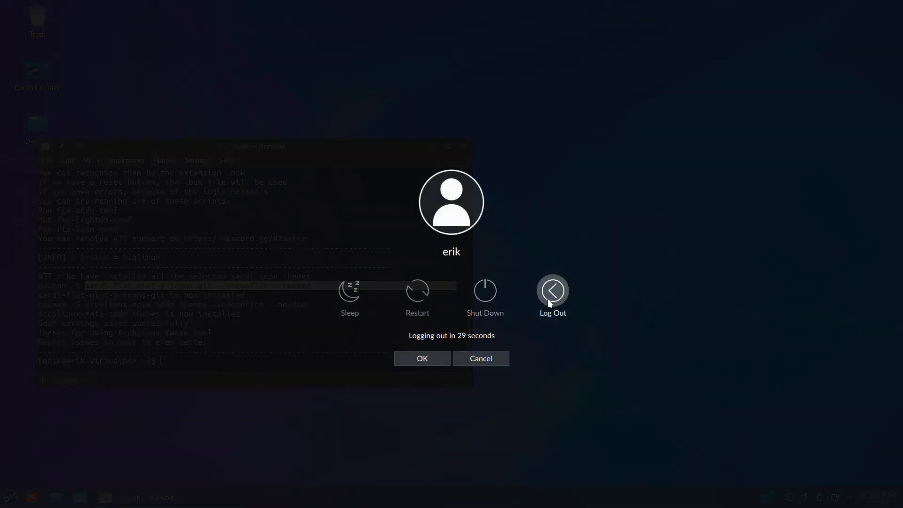
pyautogui.click(548, 298)
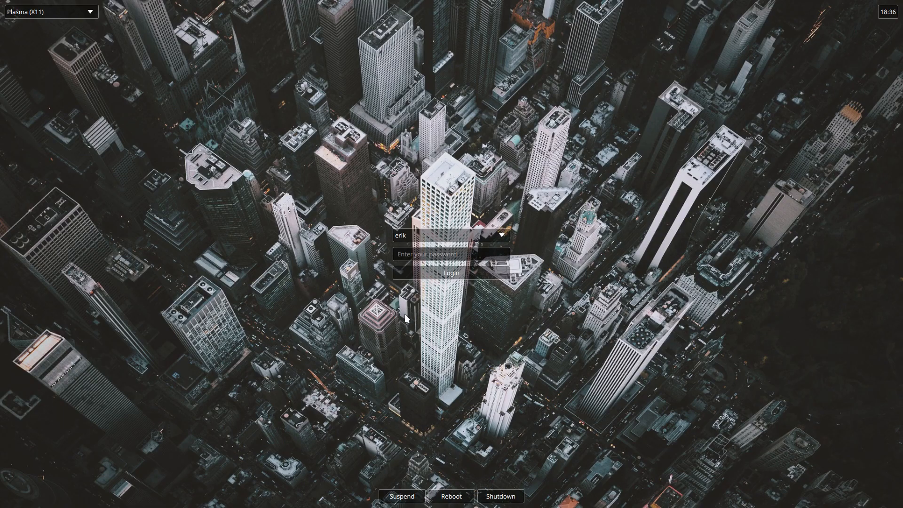
# - Choose the Plasma (X11) session on the new login screen and log in with the account password
pyautogui.click(87, 17)
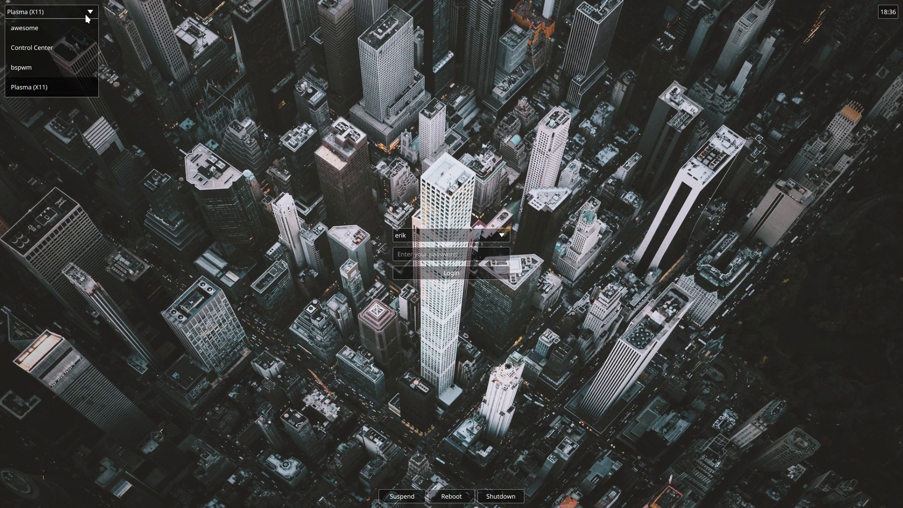
pyautogui.click(53, 87)
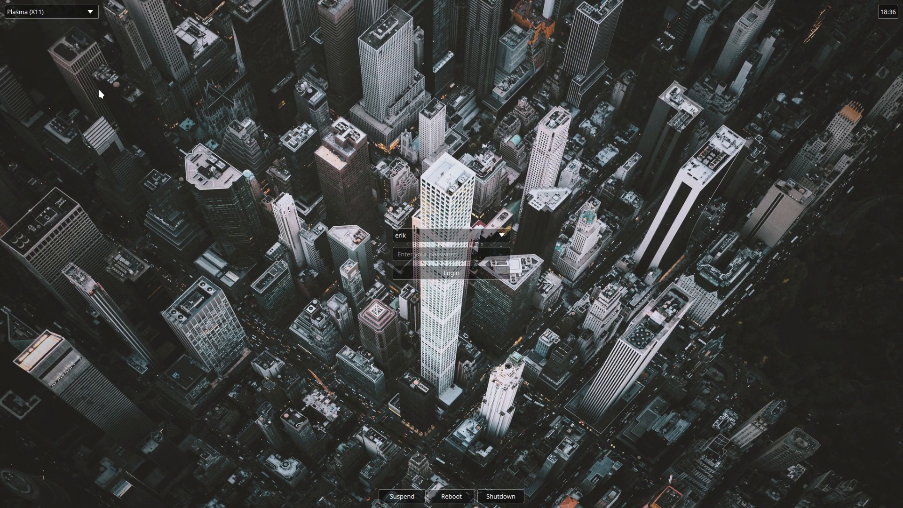
pyautogui.click(425, 251)
pyautogui.write('********')
pyautogui.press('Return')
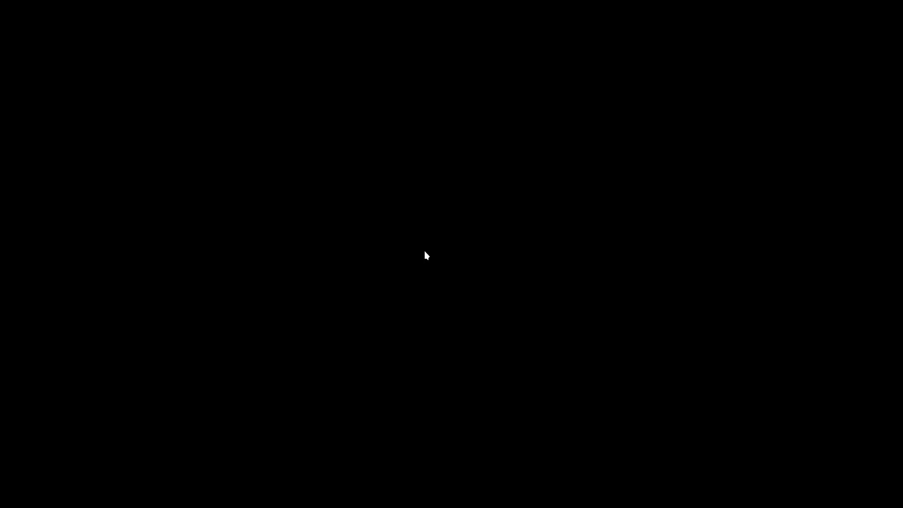